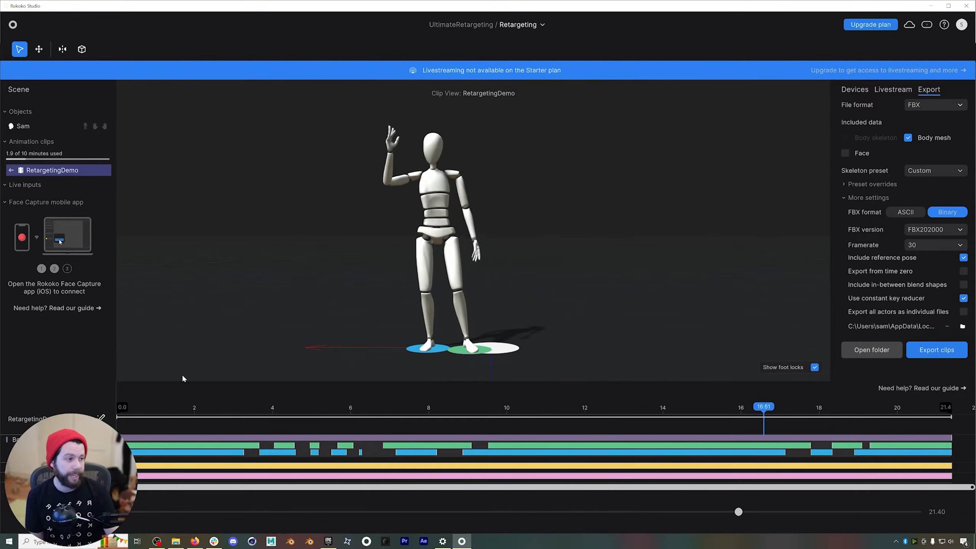
Scrub through the RetargetingDemo clip's timeline to review the recorded body motion.
{"action": "left_click", "coordinate": [227, 414]}
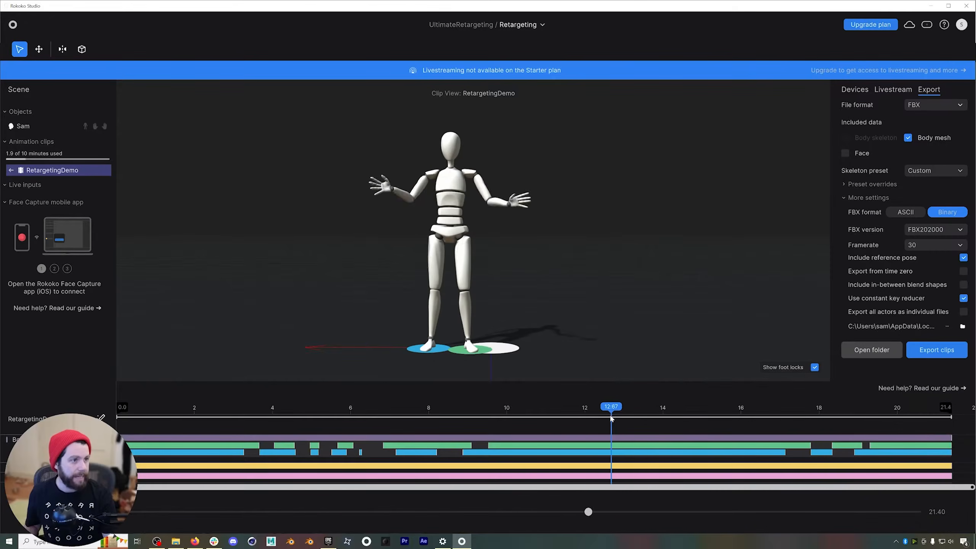
{"action": "left_click_drag", "start_coordinate": [623, 421], "coordinate": [597, 415]}
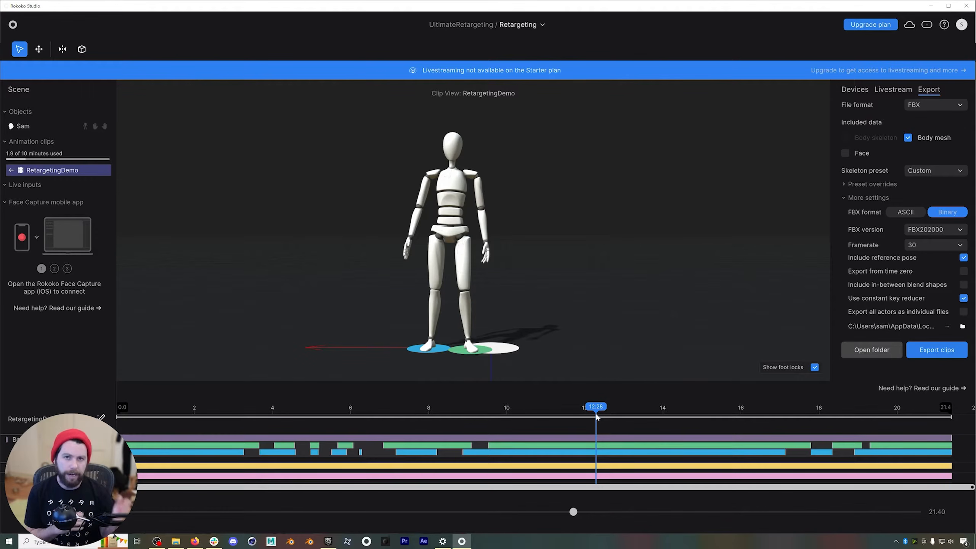
{"action": "left_click", "coordinate": [216, 404]}
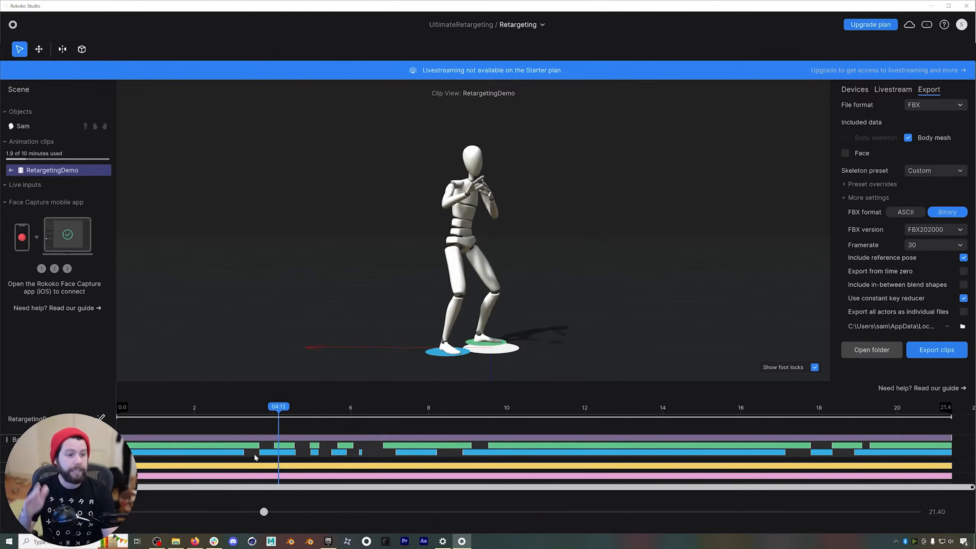
{"action": "left_click", "coordinate": [498, 414]}
{"action": "left_click_drag", "start_coordinate": [498, 414], "coordinate": [411, 417]}
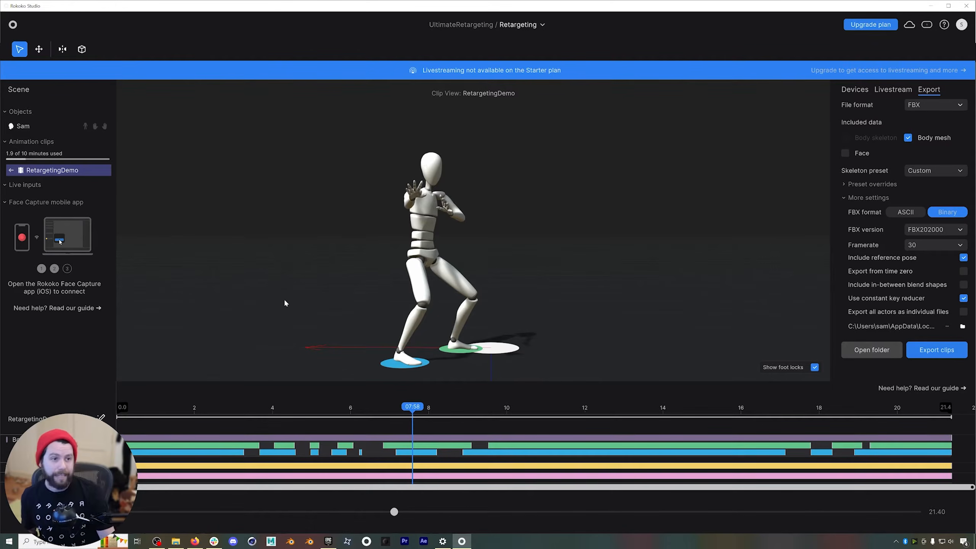
Add the RetargetingDemo animation clip to the export list.
{"action": "right_click", "coordinate": [70, 170]}
{"action": "left_click", "coordinate": [104, 206]}
{"action": "right_click", "coordinate": [68, 171]}
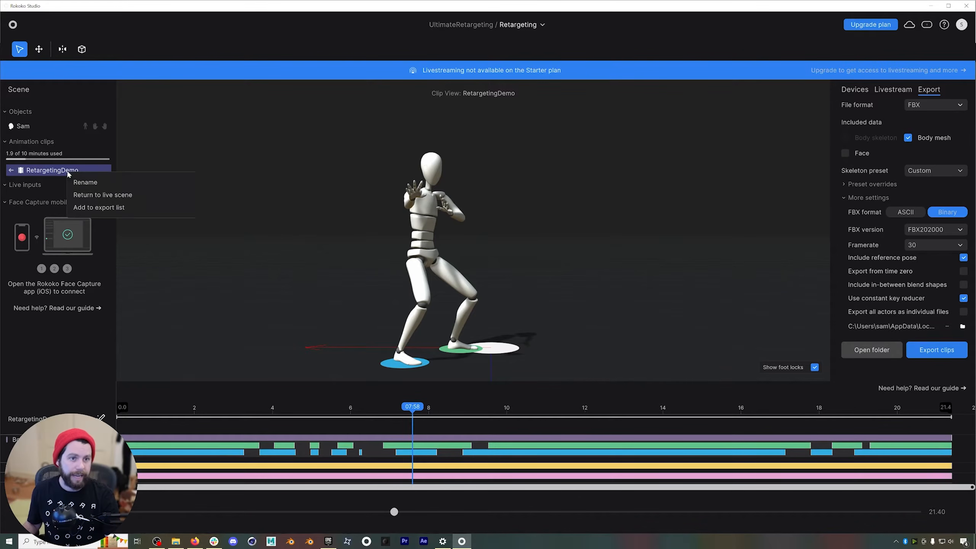
{"action": "left_click", "coordinate": [84, 208]}
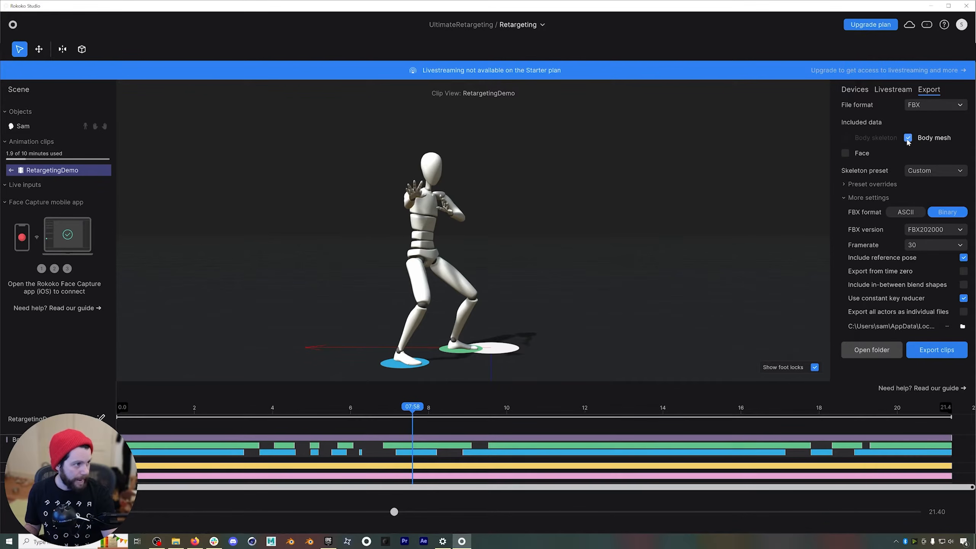
Set the export's skeleton preset to Mixamo and expand its preset overrides.
{"action": "left_click", "coordinate": [959, 172]}
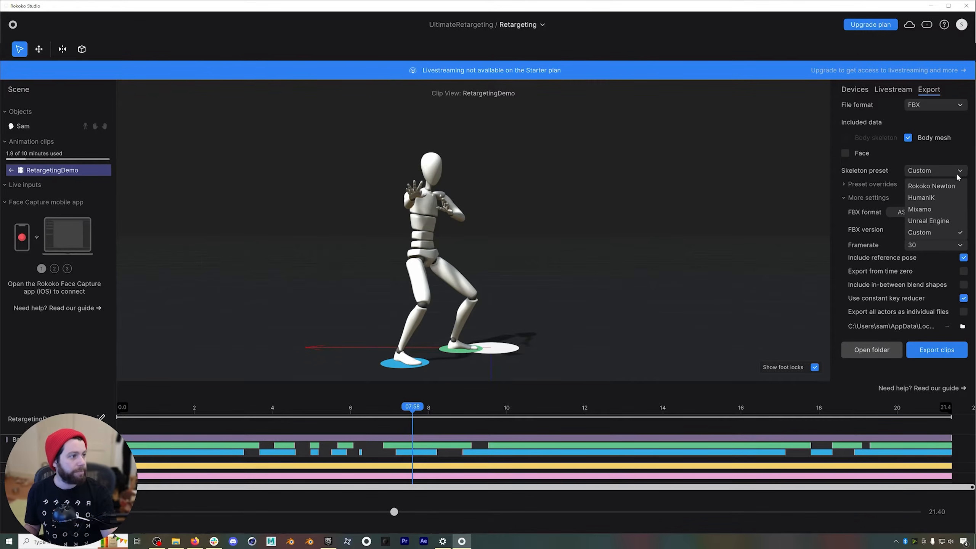
{"action": "left_click", "coordinate": [921, 211]}
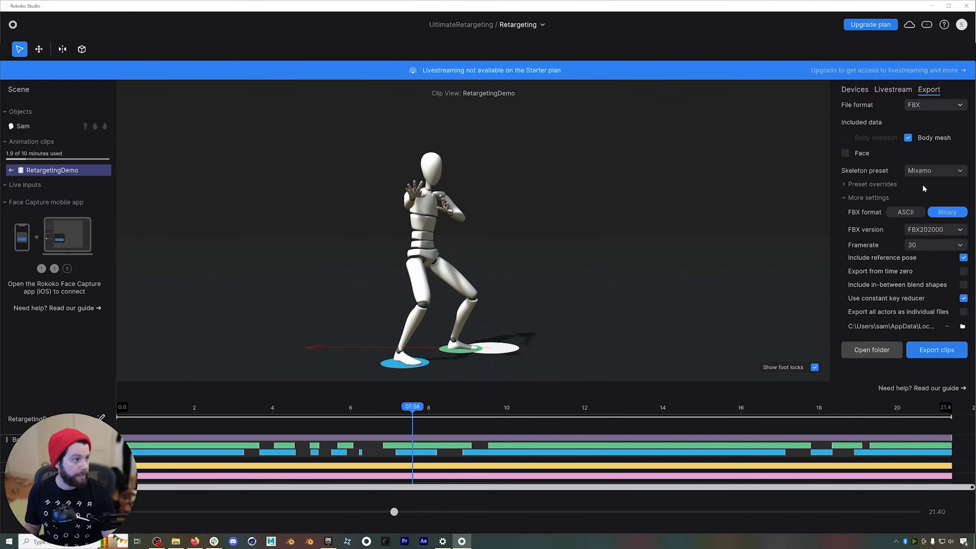
{"action": "left_click", "coordinate": [963, 172]}
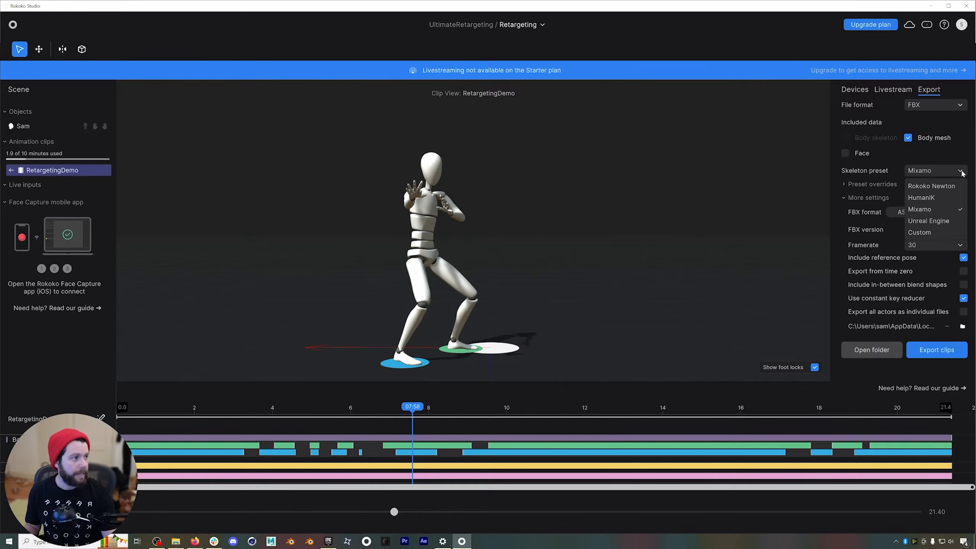
{"action": "left_click", "coordinate": [922, 210]}
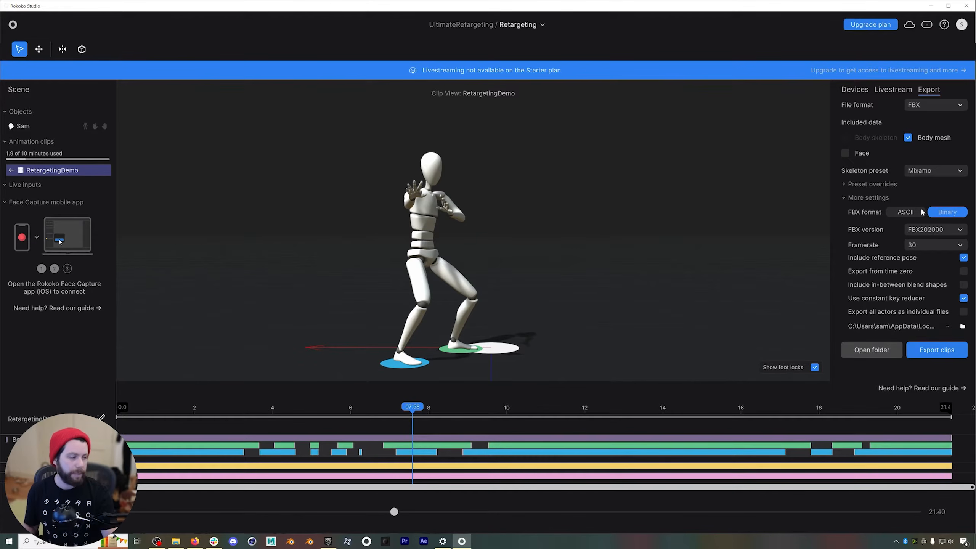
{"action": "left_click", "coordinate": [848, 196]}
{"action": "left_click", "coordinate": [849, 184]}
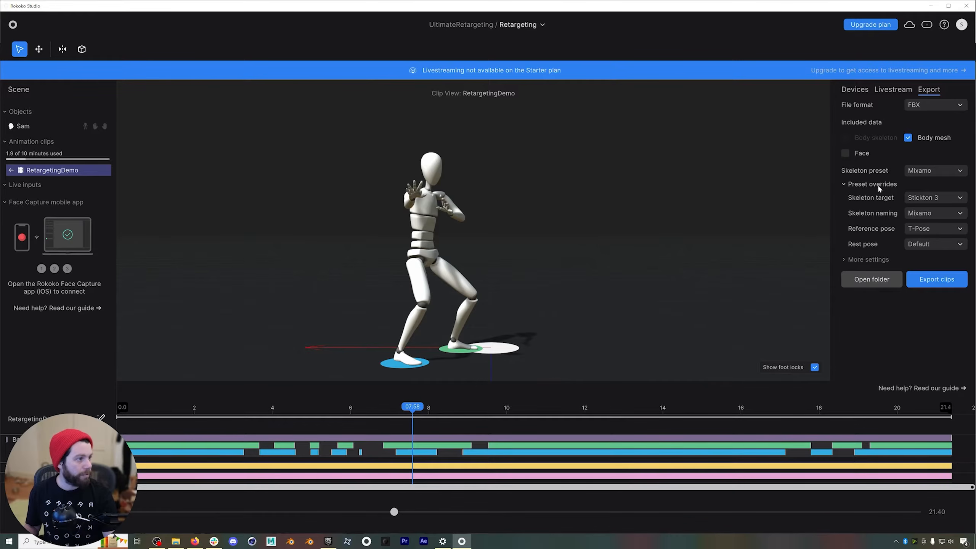
Set both the reference pose and the rest pose overrides to A-Pose.
{"action": "left_click", "coordinate": [953, 229]}
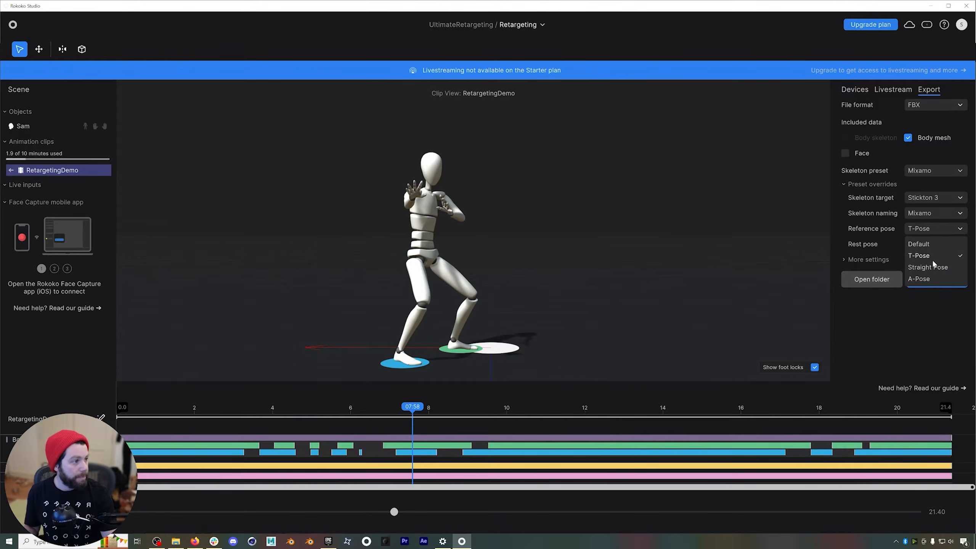
{"action": "left_click", "coordinate": [932, 275]}
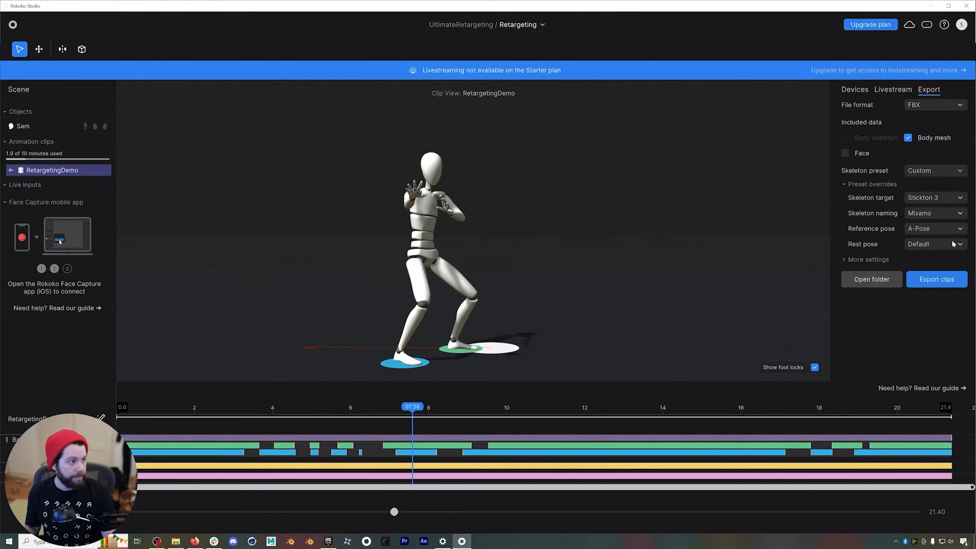
{"action": "left_click", "coordinate": [956, 243]}
{"action": "left_click", "coordinate": [925, 257]}
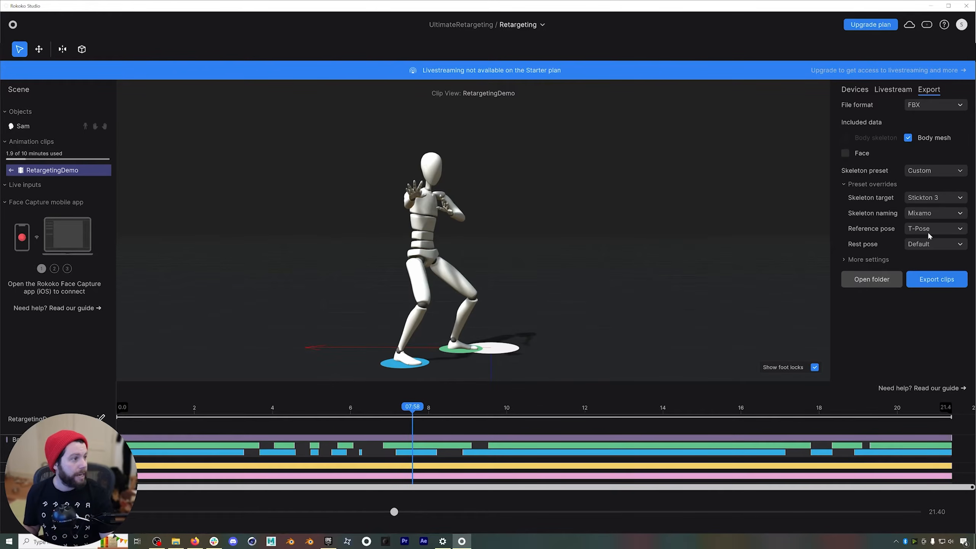
{"action": "left_click", "coordinate": [958, 229]}
{"action": "left_click", "coordinate": [924, 277]}
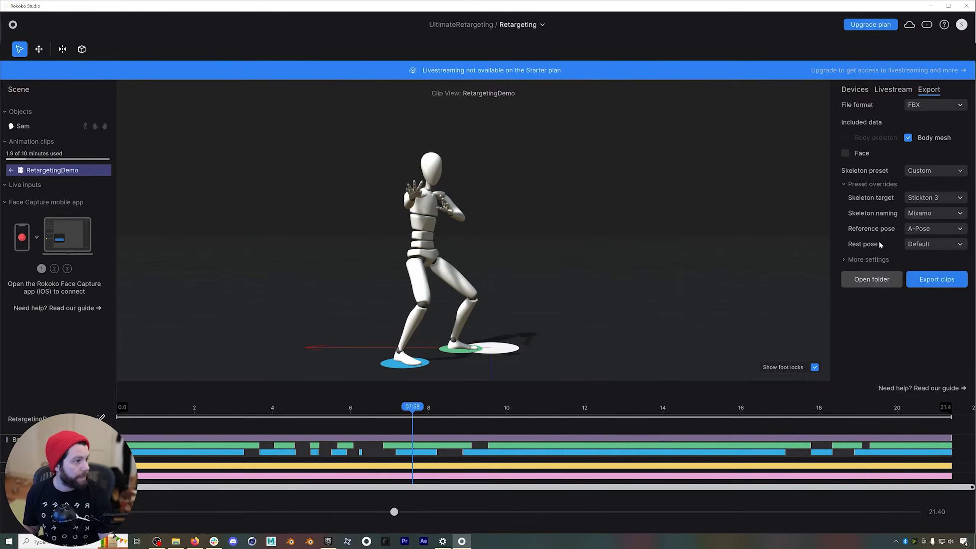
{"action": "left_click", "coordinate": [959, 245]}
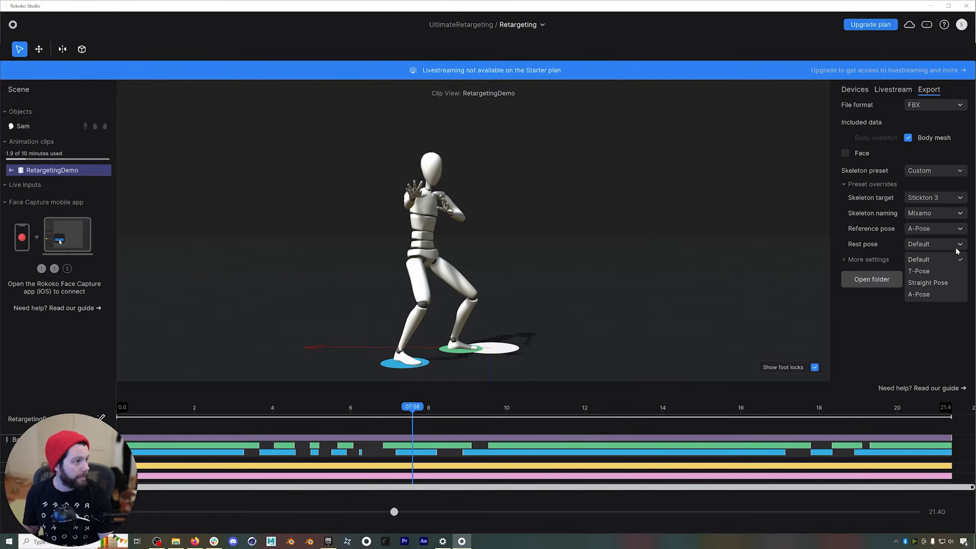
{"action": "left_click", "coordinate": [921, 293]}
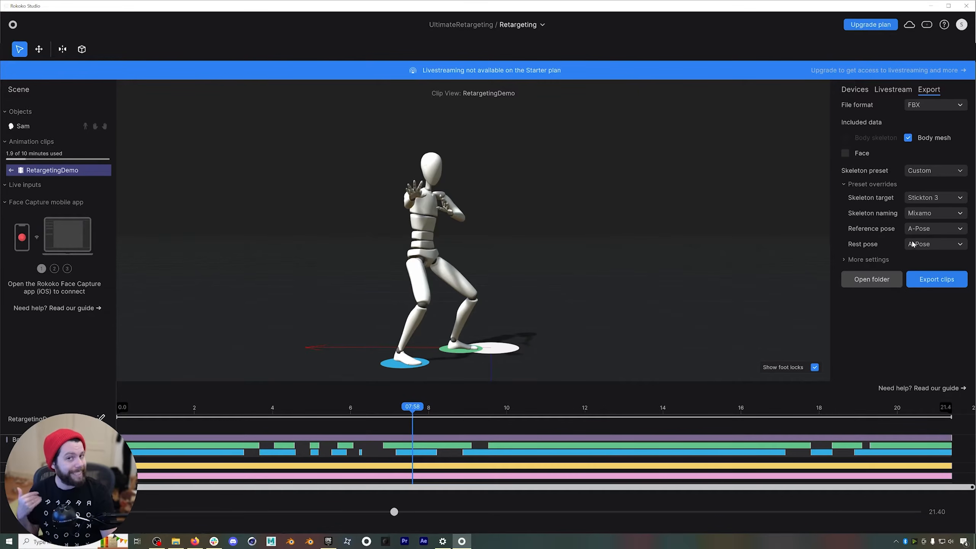
Set both the reference pose and the rest pose overrides to T-Pose.
{"action": "left_click", "coordinate": [960, 230]}
{"action": "left_click", "coordinate": [926, 256]}
{"action": "left_click", "coordinate": [953, 246]}
{"action": "left_click", "coordinate": [923, 272]}
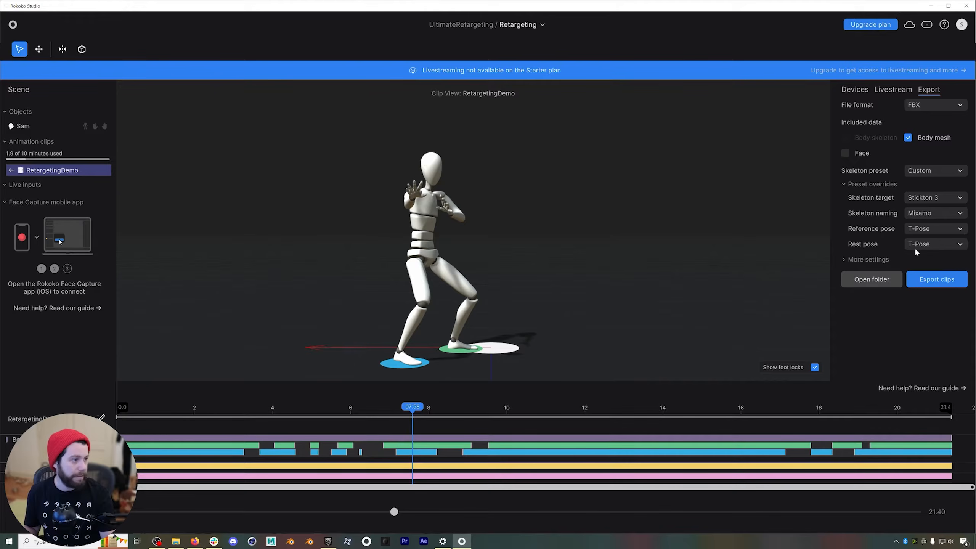
Choose FBX202000 as the FBX version in the additional export settings and export the clip.
{"action": "left_click", "coordinate": [870, 258]}
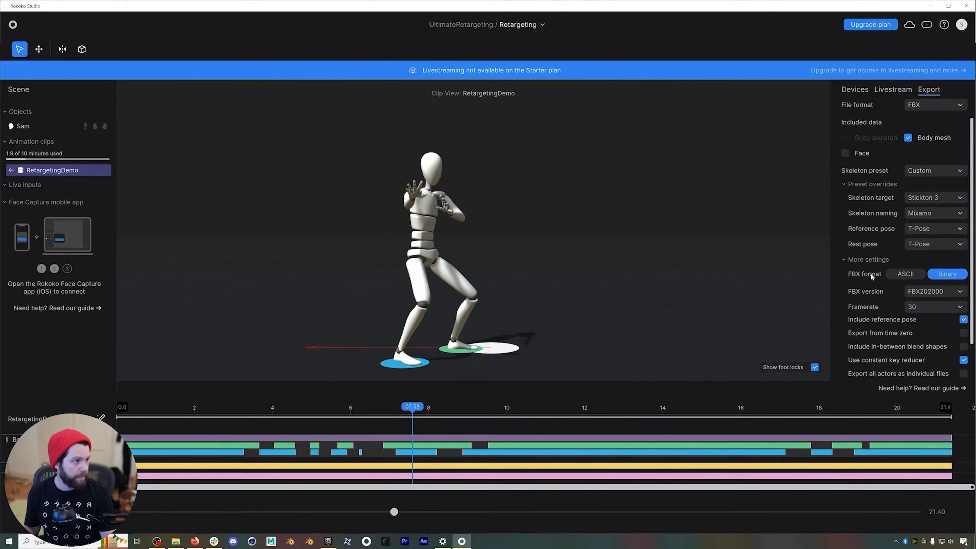
{"action": "left_click", "coordinate": [960, 292]}
{"action": "scroll", "coordinate": [941, 337], "scroll_direction": "down", "scroll_amount": 2}
{"action": "left_click", "coordinate": [927, 364]}
{"action": "scroll", "coordinate": [883, 324], "scroll_direction": "down", "scroll_amount": 1}
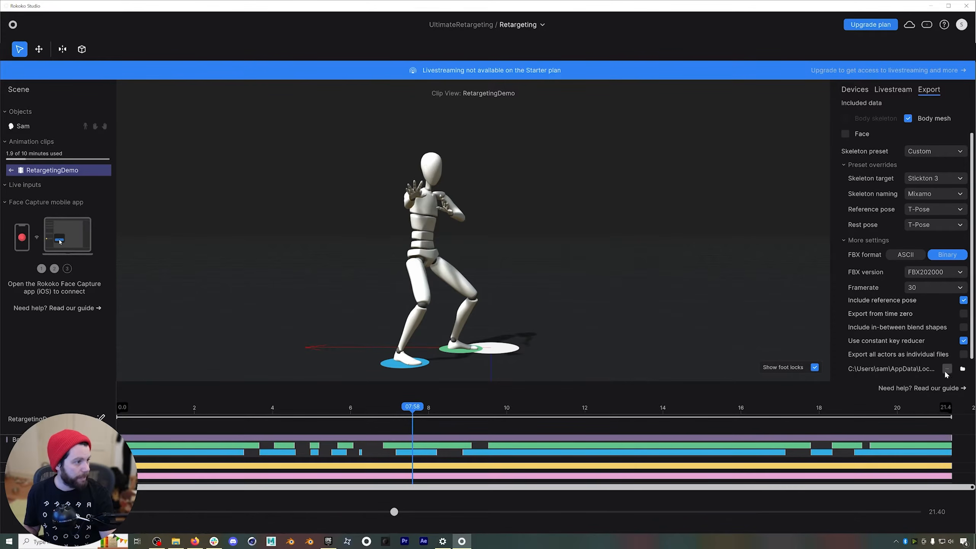
{"action": "scroll", "coordinate": [973, 344], "scroll_direction": "down", "scroll_amount": 1}
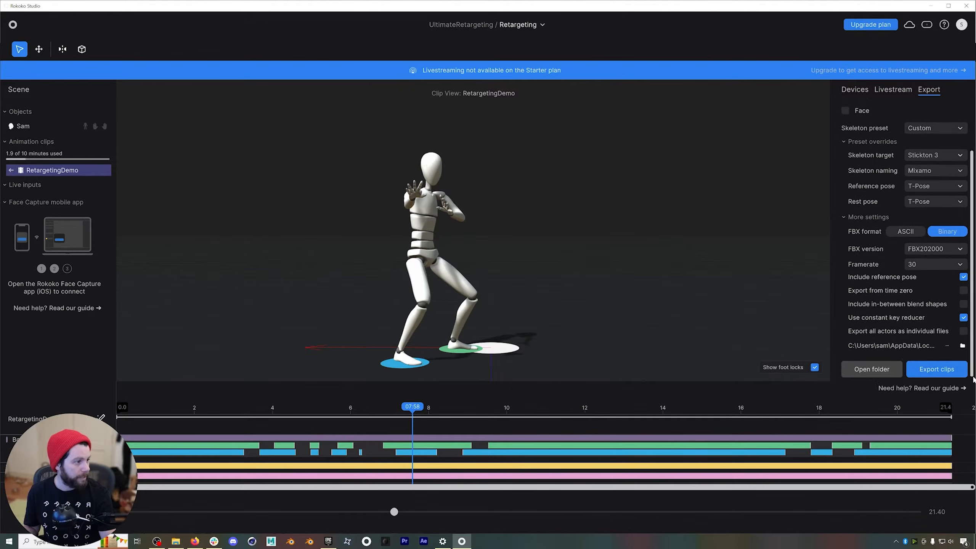
{"action": "left_click", "coordinate": [921, 370]}
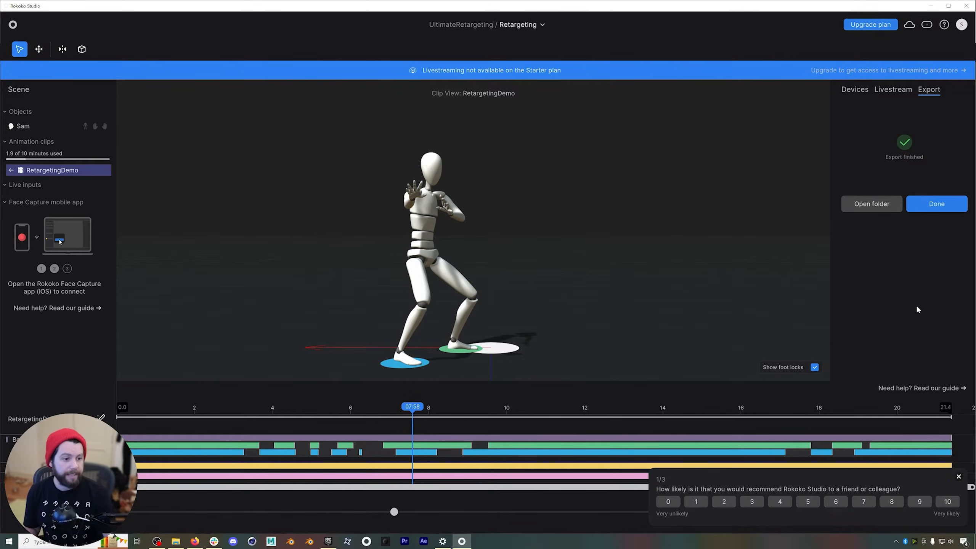
Switch to Mixamo in the browser, upload the hoodie character file and accept its auto-rigged result.
{"action": "left_click", "coordinate": [195, 541]}
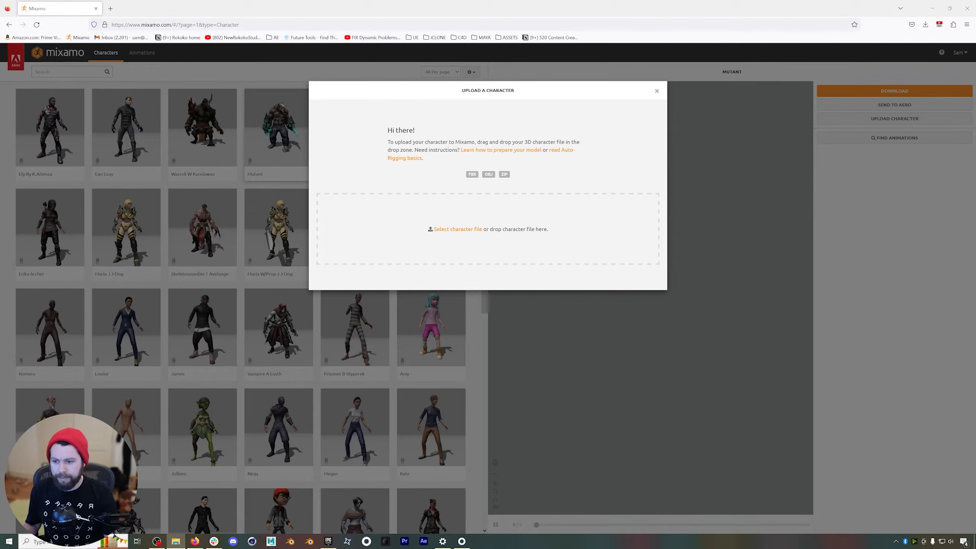
{"action": "left_click_drag", "start_coordinate": [40, 380], "coordinate": [396, 235]}
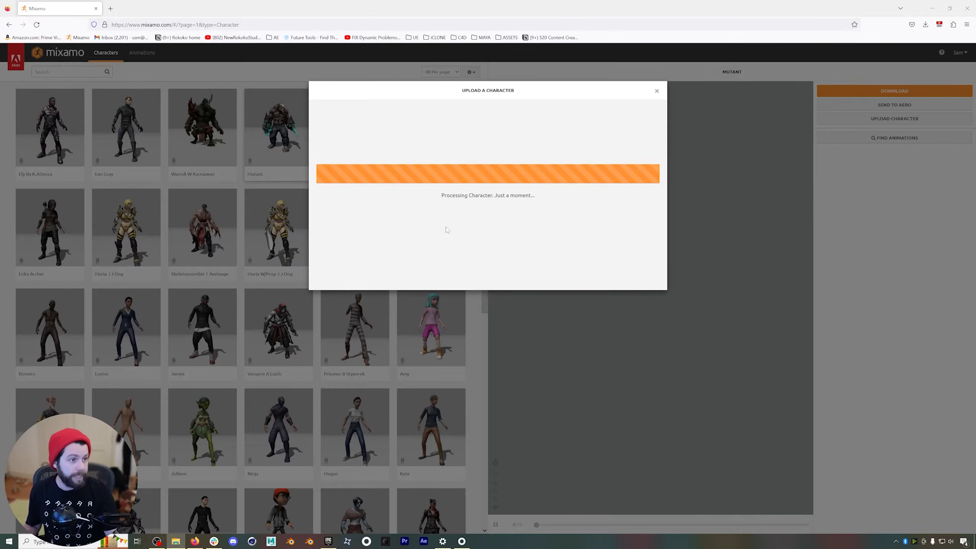
{"action": "left_click", "coordinate": [549, 301]}
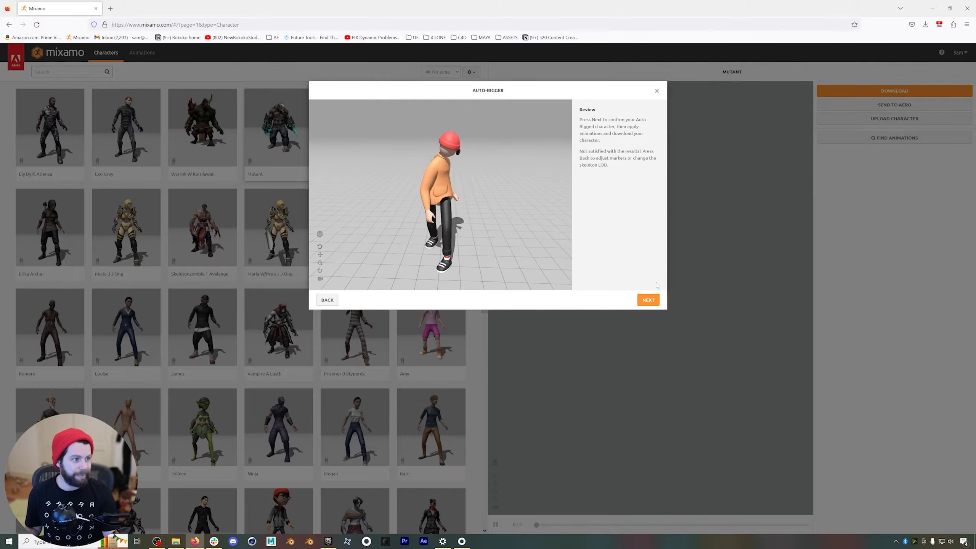
{"action": "left_click", "coordinate": [648, 300]}
{"action": "left_click", "coordinate": [649, 301]}
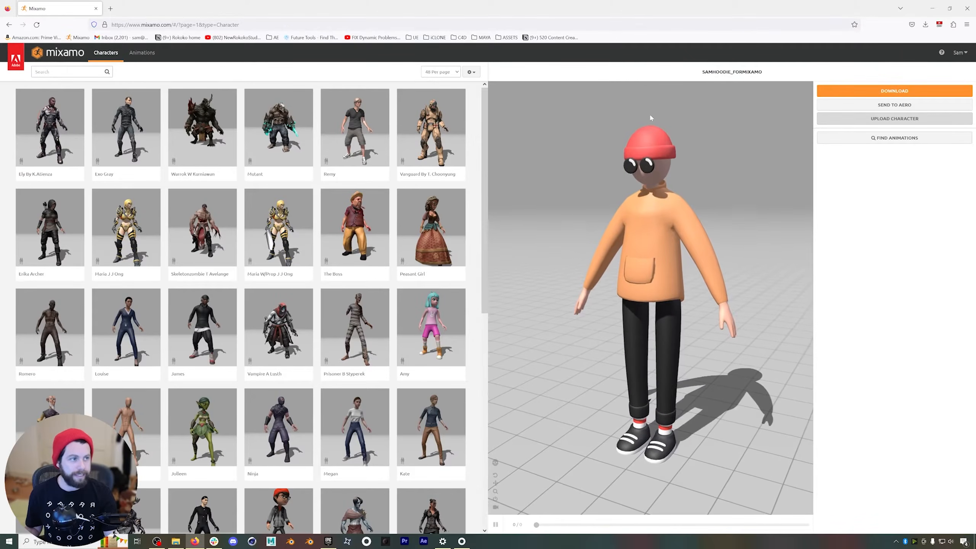
Search the Mixamo animations for "tpose" and apply the T-Pose animation to the uploaded character.
{"action": "left_click", "coordinate": [141, 52]}
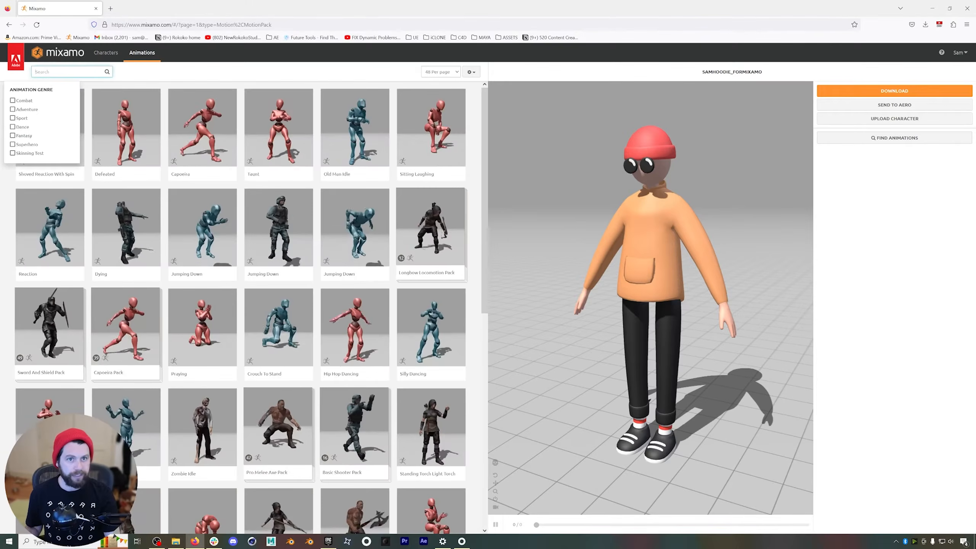
{"action": "type", "text": "tpose"}
{"action": "key", "text": "Return"}
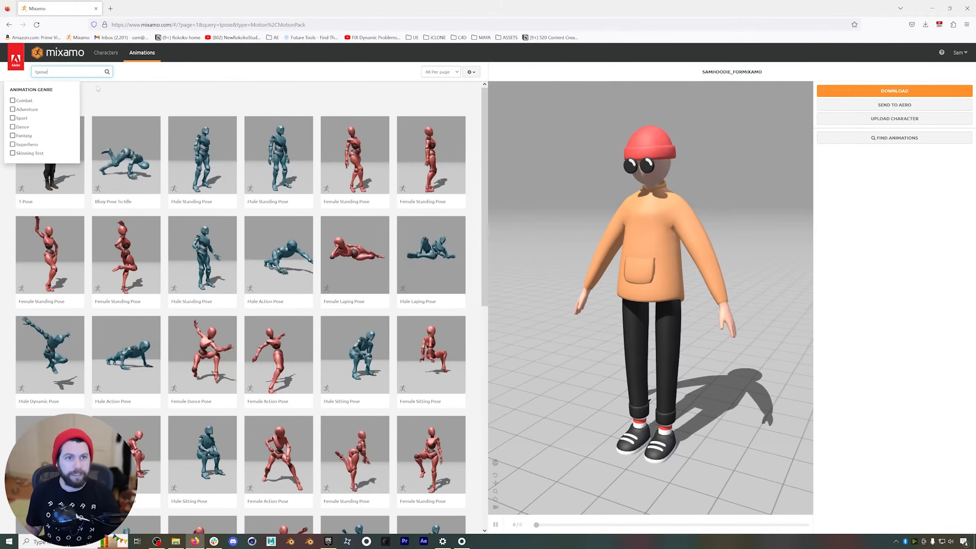
{"action": "left_click", "coordinate": [50, 157]}
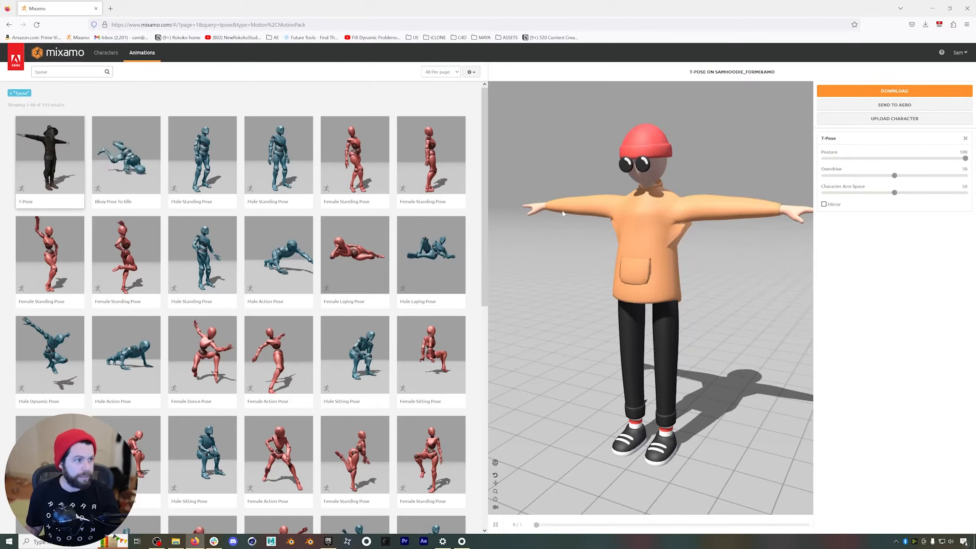
Download the T-posed character in FBX Binary format with skin and no keyframe reduction.
{"action": "mouse_move", "coordinate": [619, 227]}
{"action": "left_mouse_down"}
{"action": "mouse_move", "coordinate": [659, 228]}
{"action": "mouse_move", "coordinate": [631, 227]}
{"action": "left_mouse_up"}
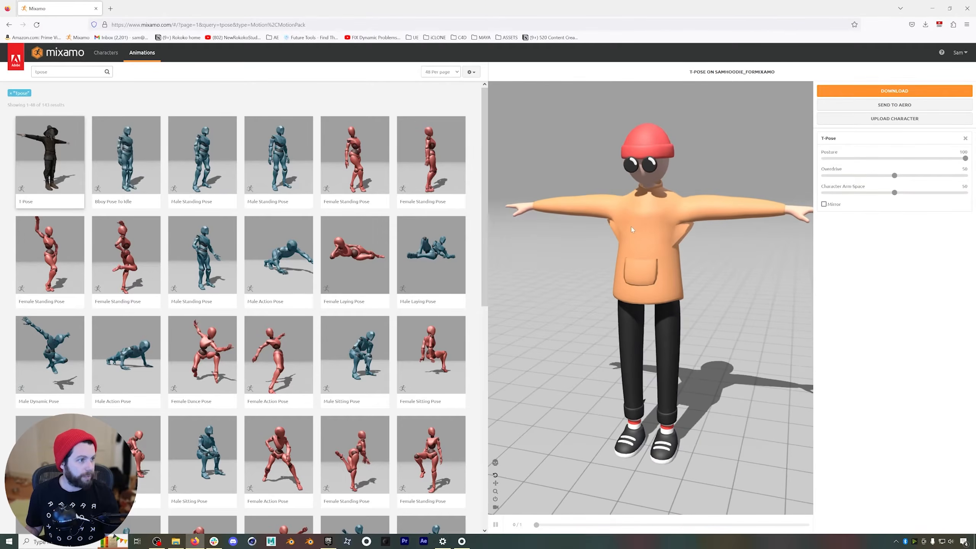
{"action": "left_click", "coordinate": [895, 92]}
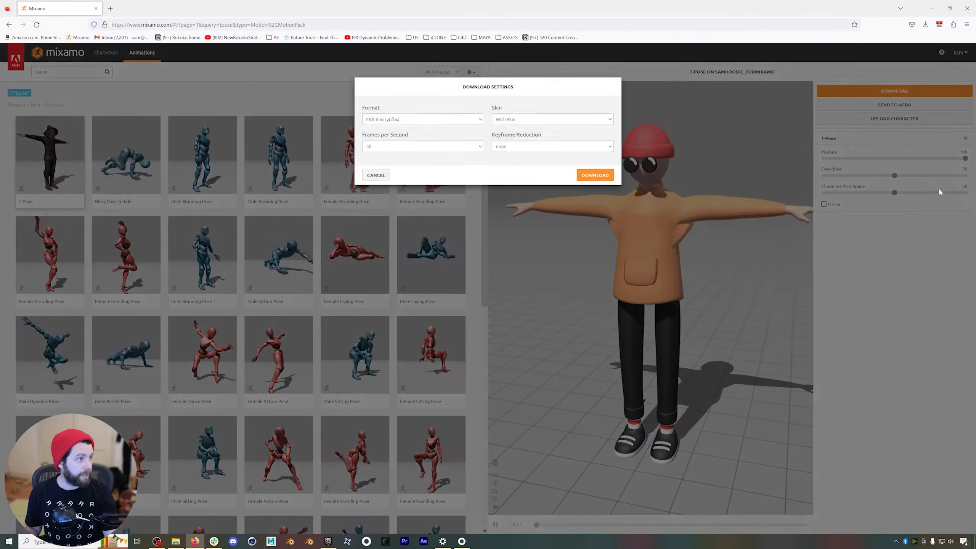
{"action": "left_click", "coordinate": [594, 175]}
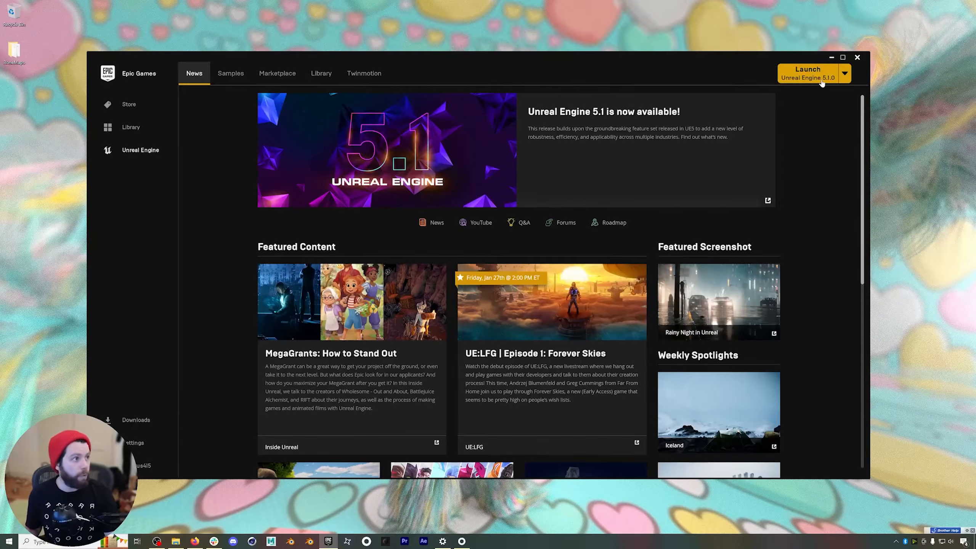
Launch Unreal Engine 5.1.0 and create a Blank Film / Video & Live Events project named Retargeting_03 with starter content.
{"action": "left_click", "coordinate": [809, 73]}
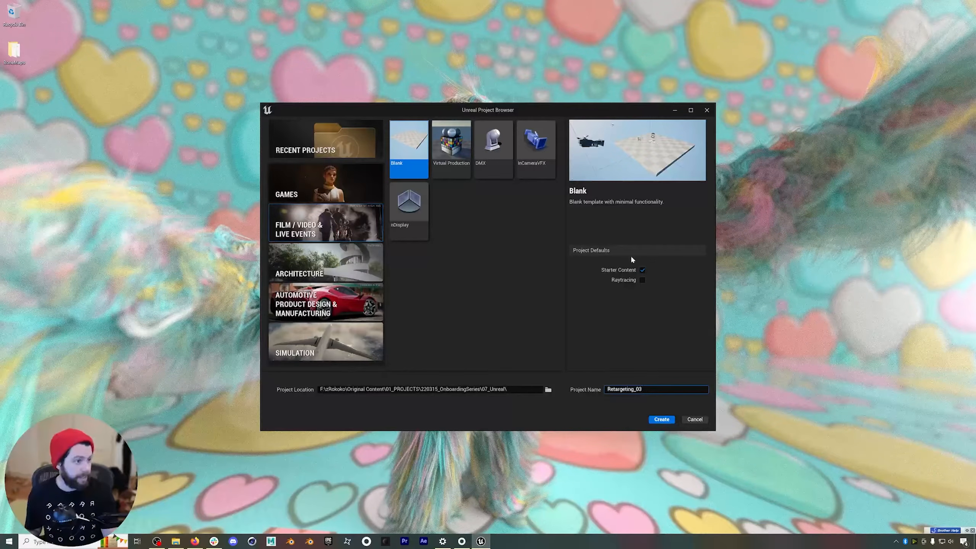
{"action": "left_click", "coordinate": [647, 418]}
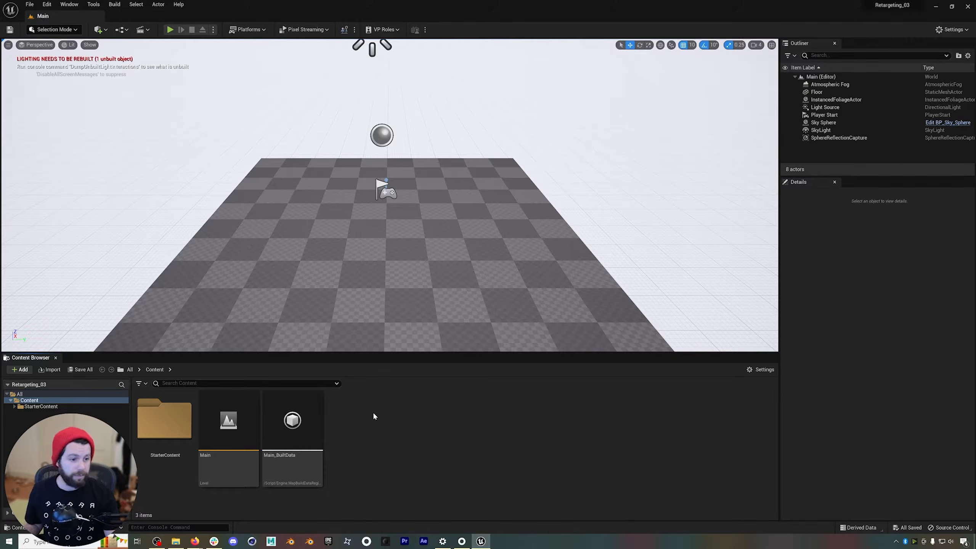
Create a folder named Mocap in the project's Content directory.
{"action": "right_click", "coordinate": [373, 414]}
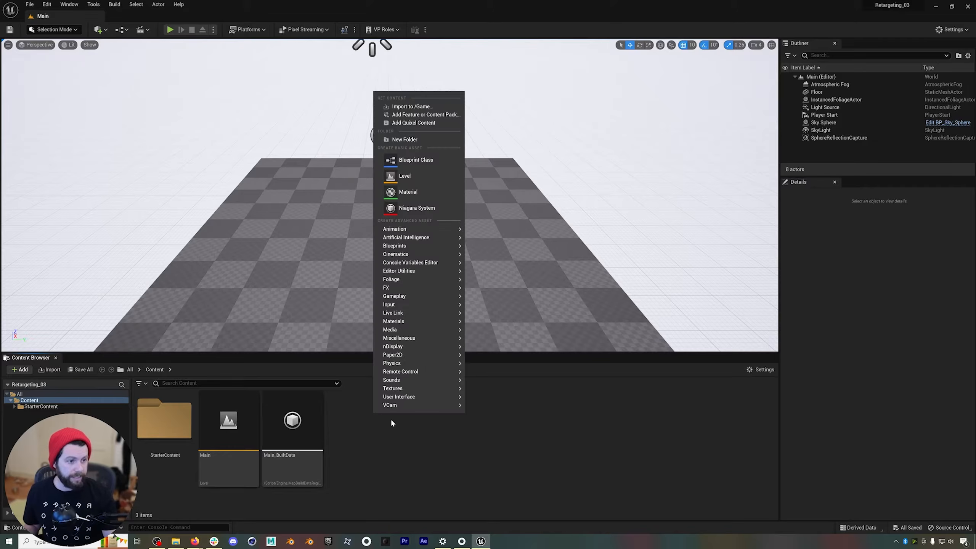
{"action": "left_click", "coordinate": [407, 139]}
{"action": "type", "text": "Mocap"}
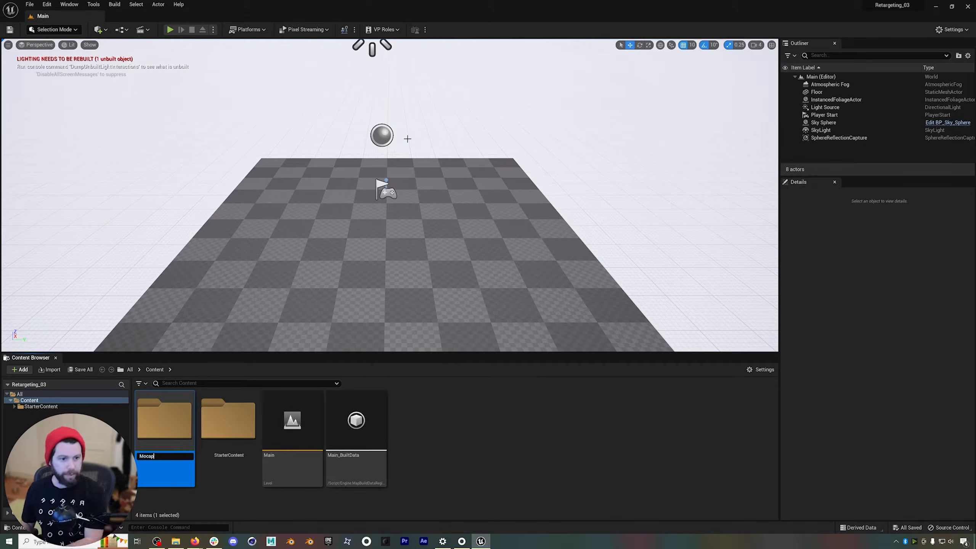
{"action": "key", "text": "Return"}
Create a second folder named MixamoCharacter in the Content directory.
{"action": "left_click", "coordinate": [493, 399]}
{"action": "right_click", "coordinate": [493, 399]}
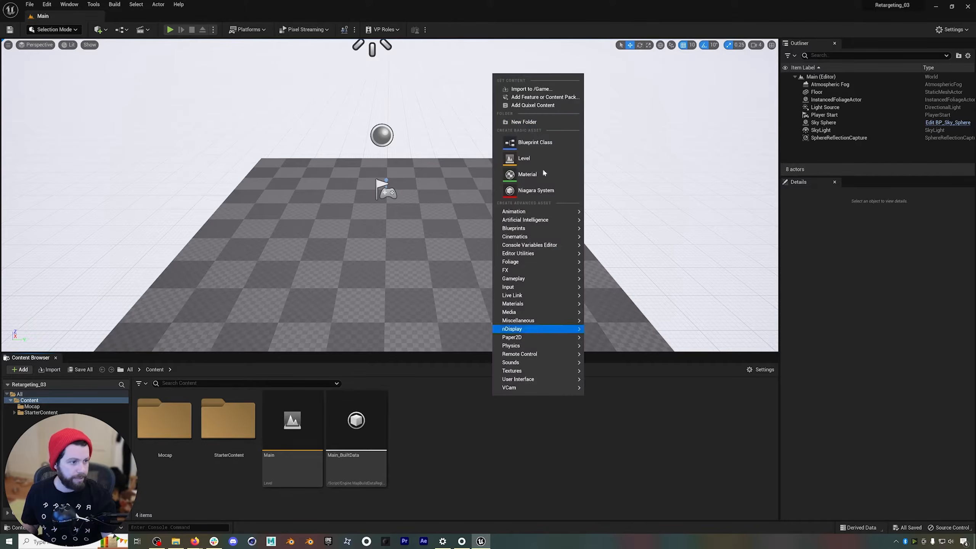
{"action": "left_click", "coordinate": [538, 122]}
{"action": "type", "text": "Mix"}
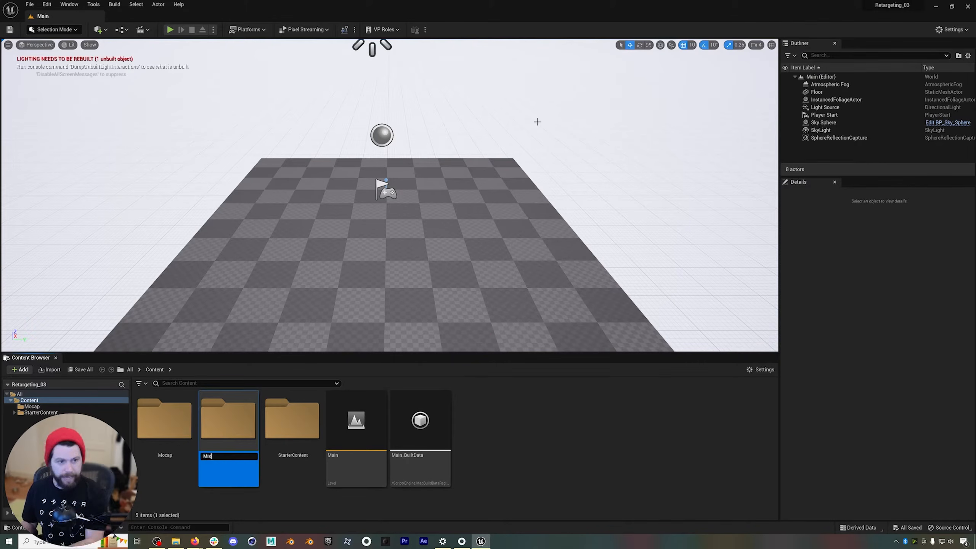
{"action": "type", "text": "amoCharacter"}
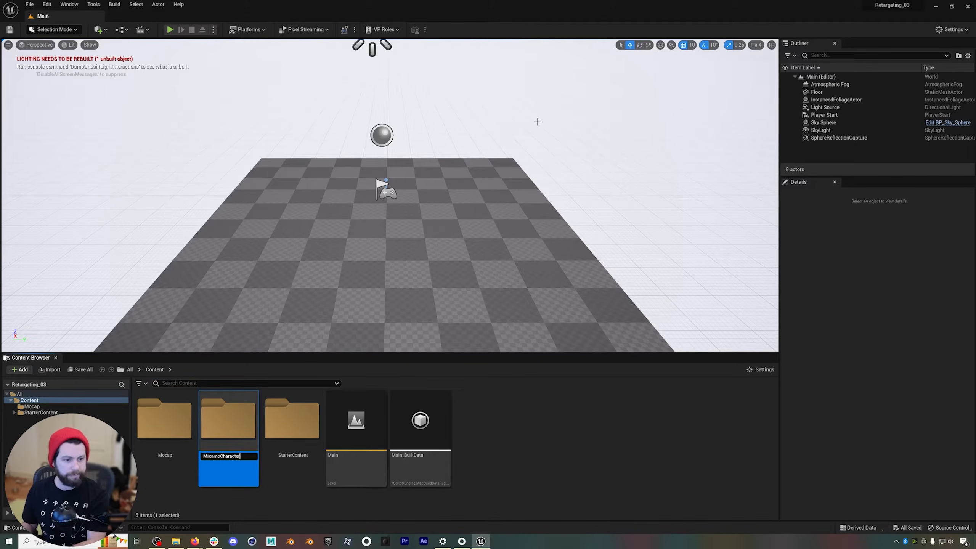
{"action": "key", "text": "Return"}
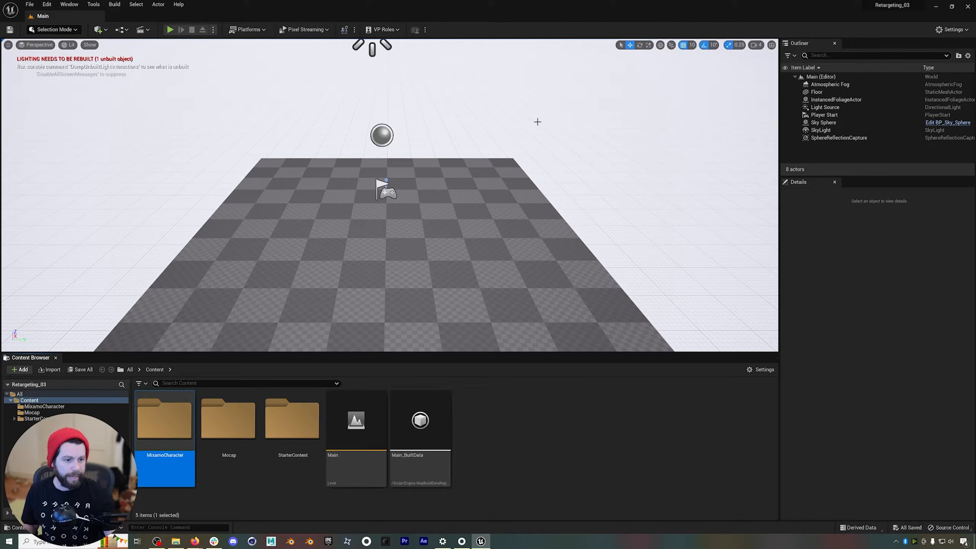
Import the T-Pose(10) file from Downloads into the MixamoCharacter folder as a skeletal mesh without animations, and dismiss the message log.
{"action": "double_click", "coordinate": [168, 423]}
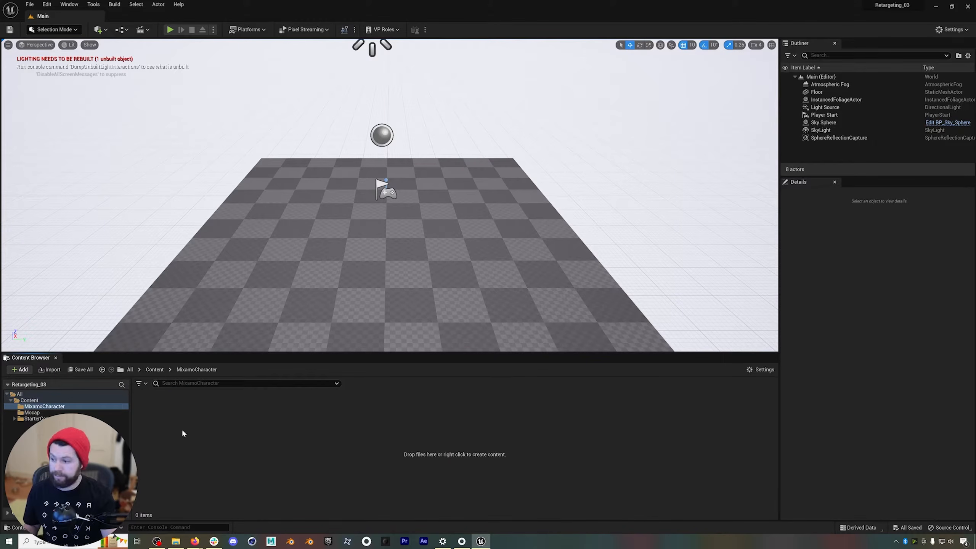
{"action": "left_click", "coordinate": [17, 371]}
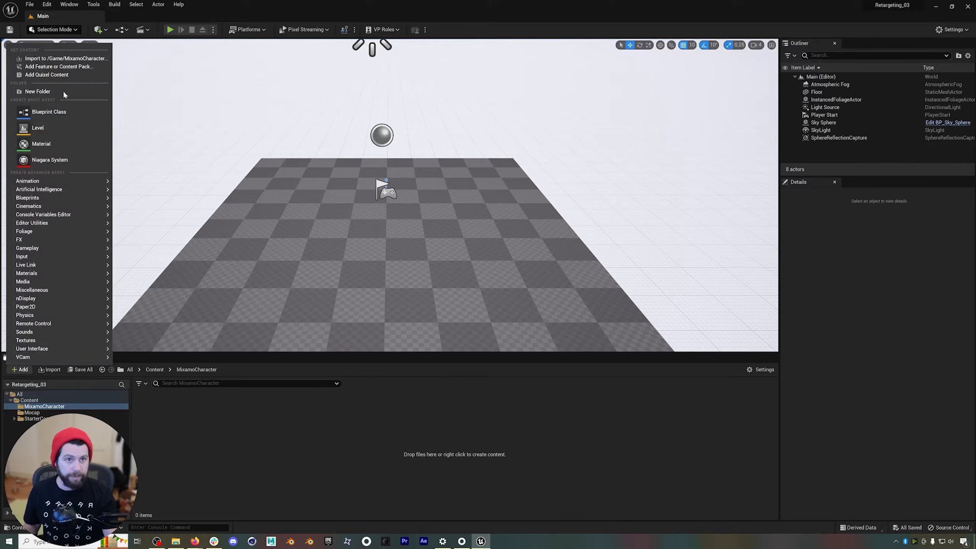
{"action": "left_click", "coordinate": [51, 78]}
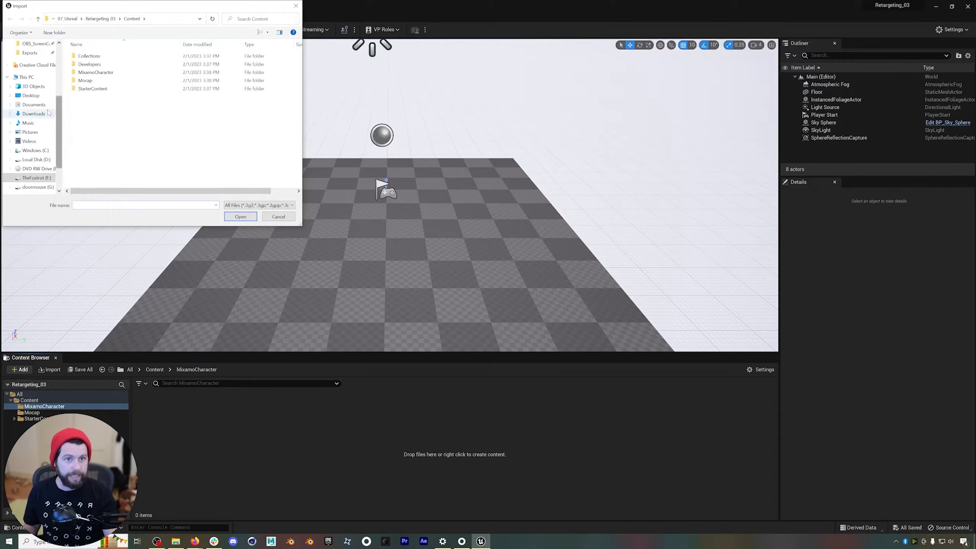
{"action": "left_click", "coordinate": [33, 113]}
{"action": "left_click", "coordinate": [99, 67]}
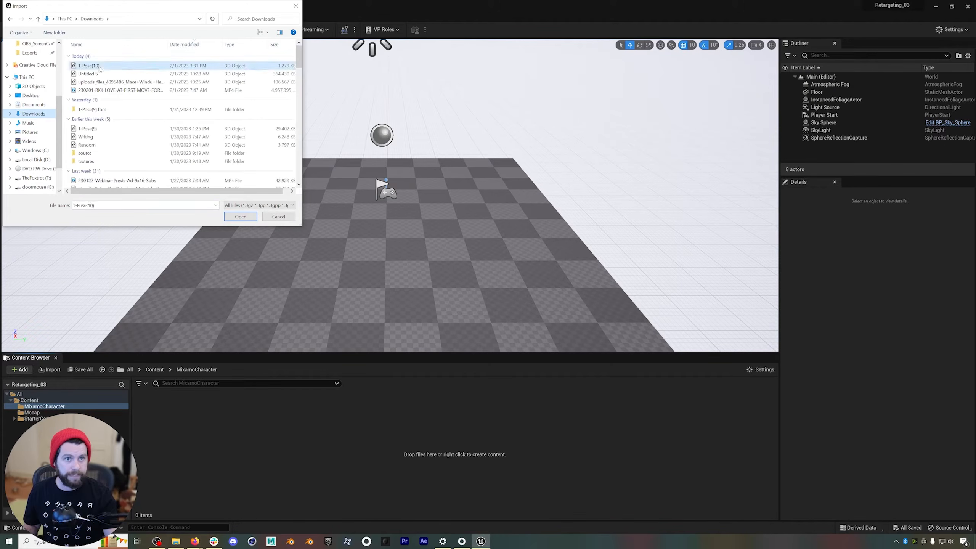
{"action": "left_click", "coordinate": [242, 217]}
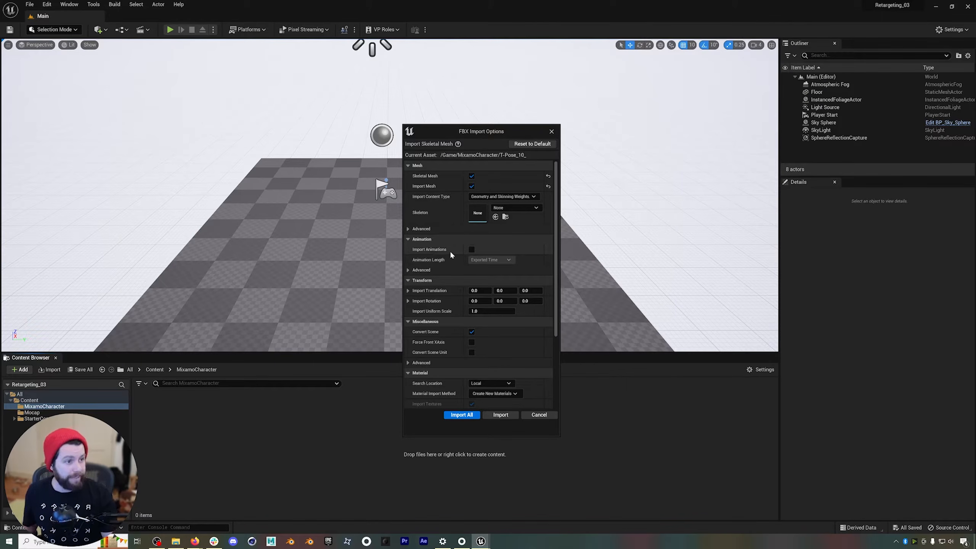
{"action": "left_click", "coordinate": [500, 414]}
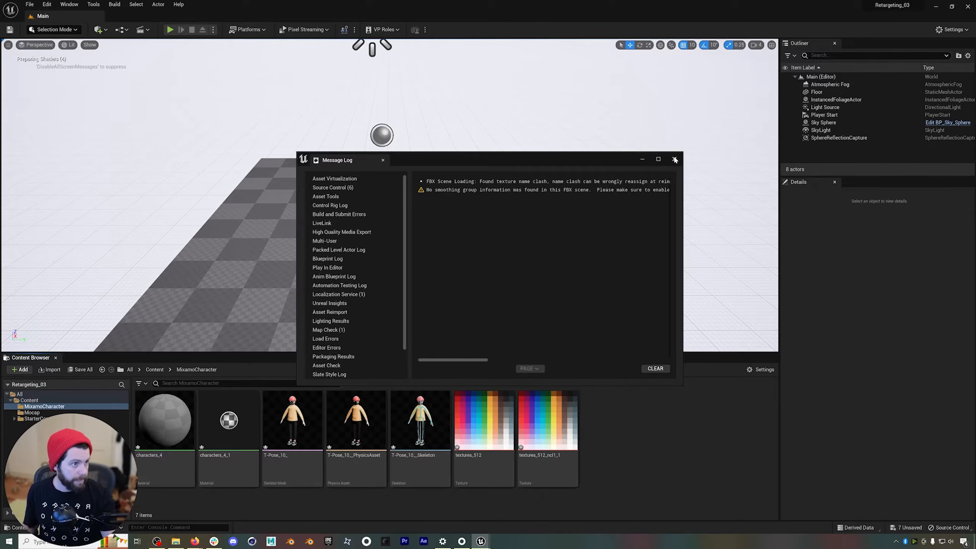
{"action": "left_click", "coordinate": [675, 159]}
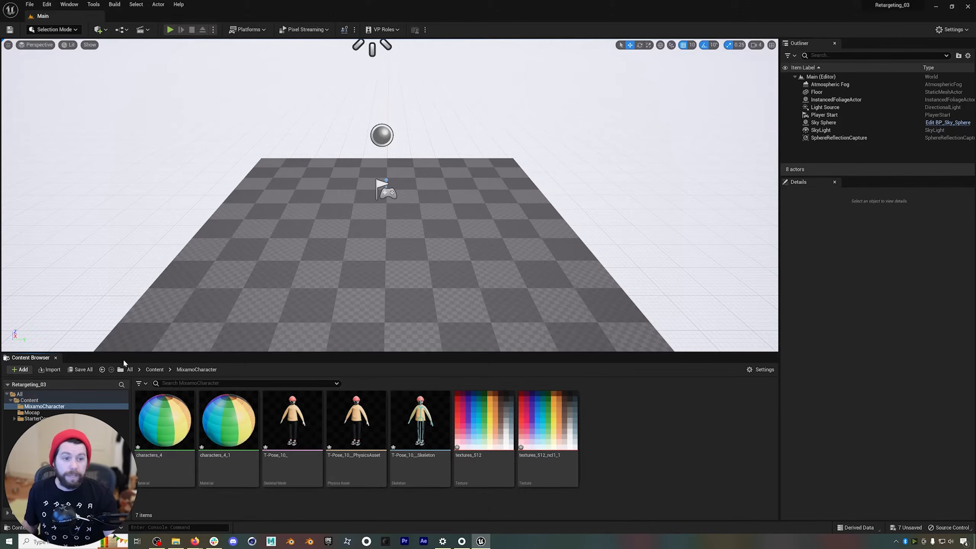
Start importing the RetargetingDemo file from the Rokoko Studio Exports folder into the Mocap folder.
{"action": "left_click", "coordinate": [150, 370]}
{"action": "double_click", "coordinate": [223, 422]}
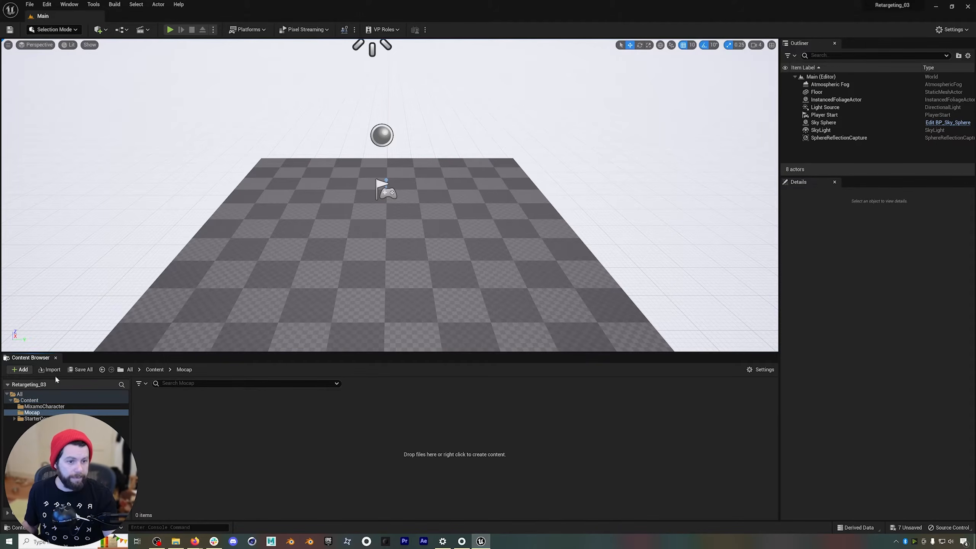
{"action": "left_click", "coordinate": [23, 370]}
{"action": "left_click", "coordinate": [39, 67]}
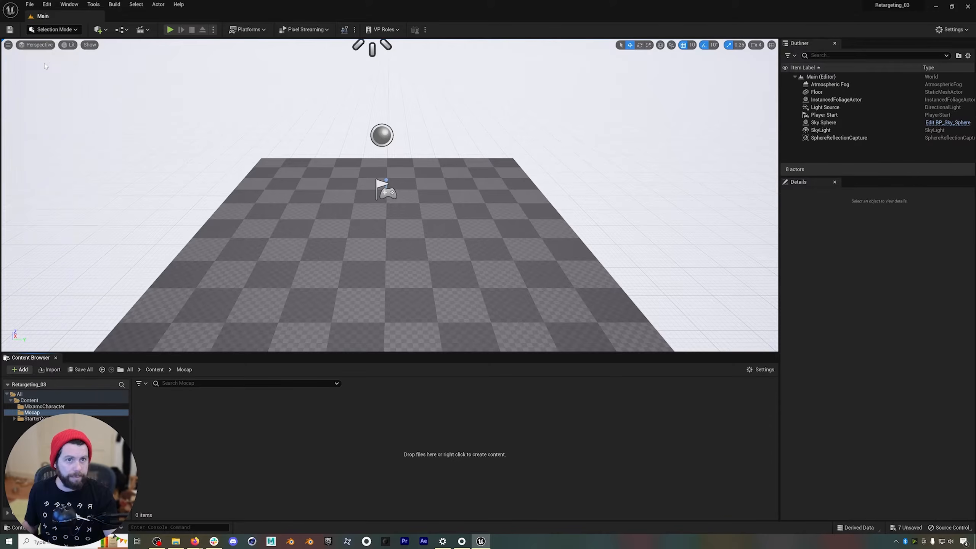
{"action": "left_click", "coordinate": [30, 53]}
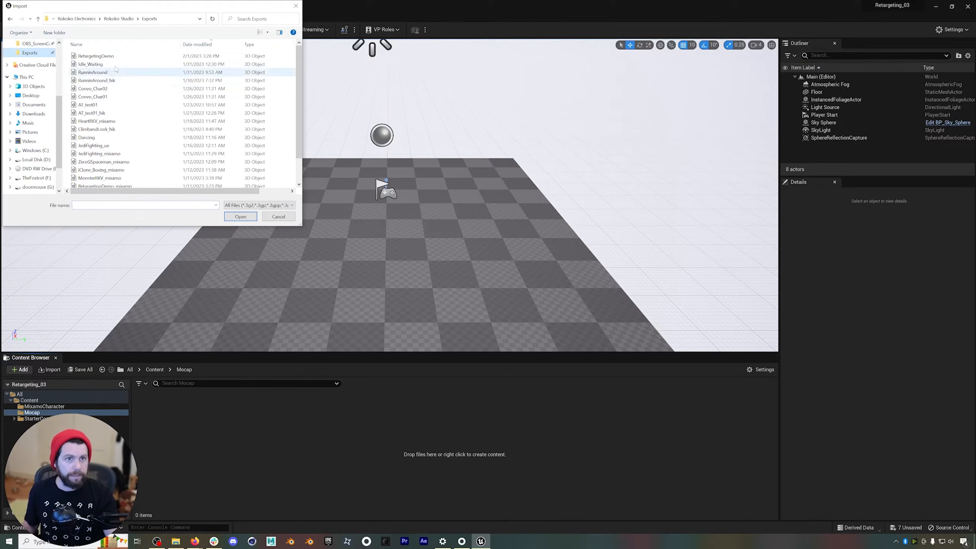
{"action": "left_click", "coordinate": [117, 57]}
{"action": "left_click_drag", "start_coordinate": [146, 7], "coordinate": [375, 128]}
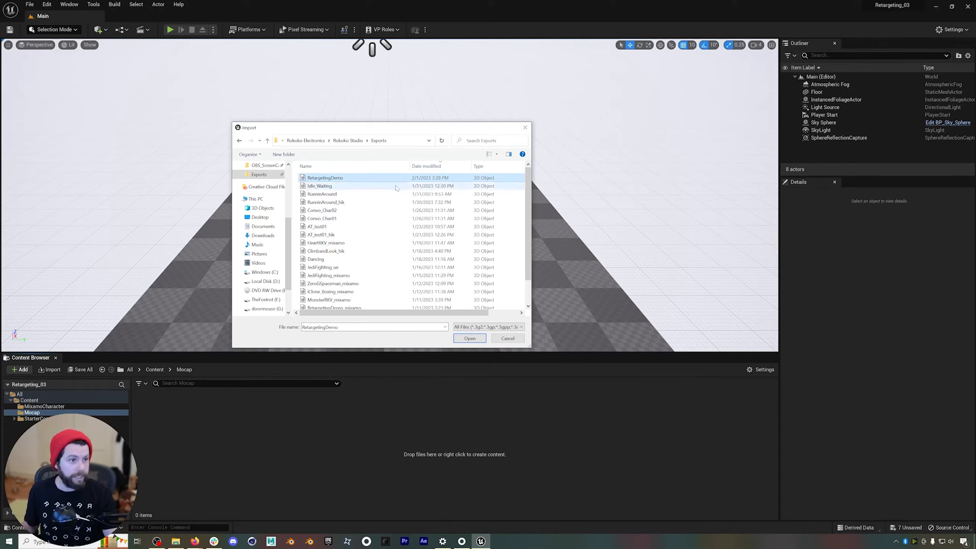
{"action": "left_click", "coordinate": [476, 338]}
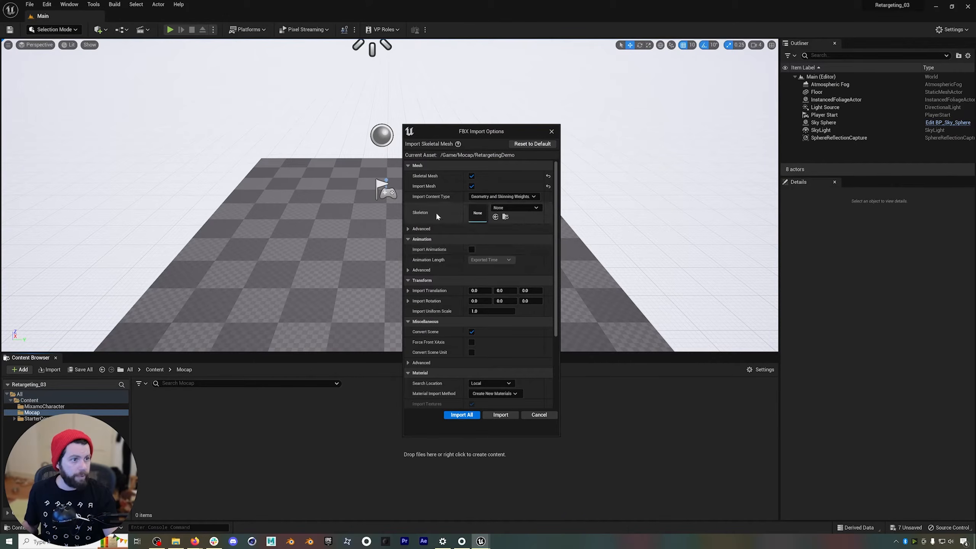
{"action": "left_click", "coordinate": [518, 209]}
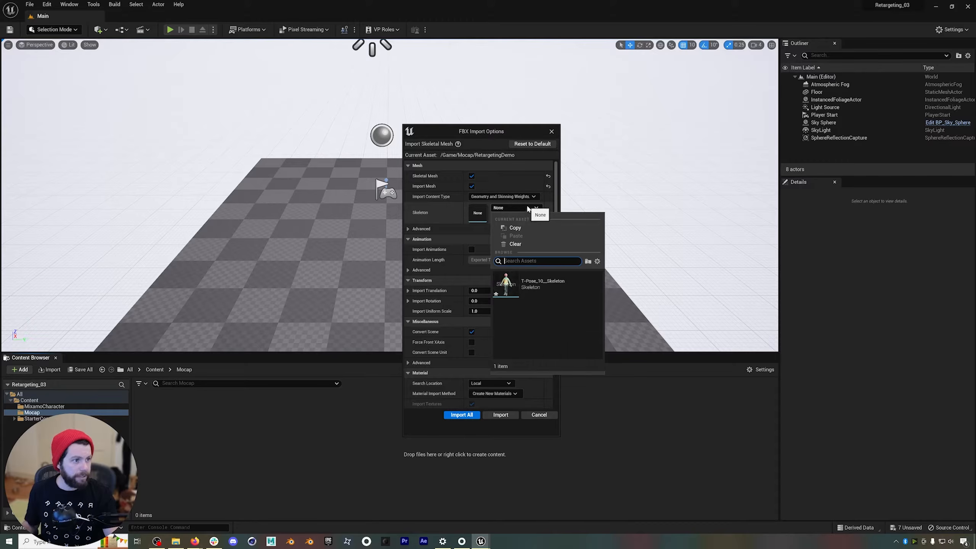
{"action": "left_click", "coordinate": [458, 213]}
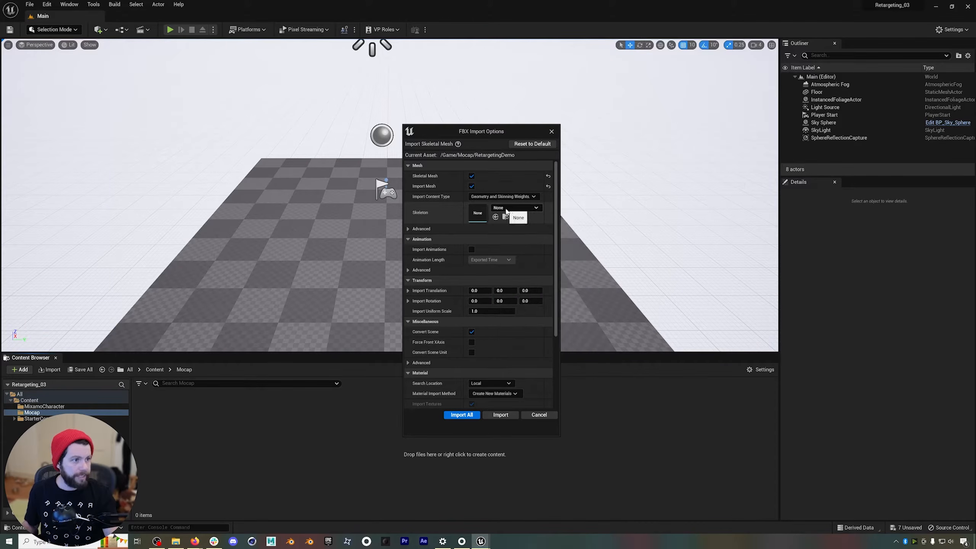
{"action": "left_click", "coordinate": [506, 213]}
{"action": "left_click", "coordinate": [444, 212]}
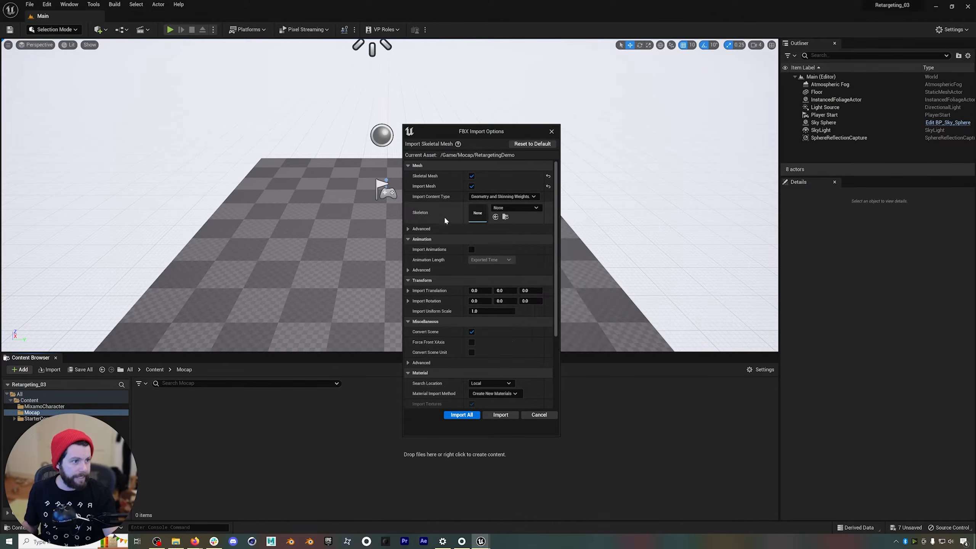
Enable Import Animations for the RetargetingDemo FBX, import everything with no skeleton assigned, and clear and close the message log.
{"action": "left_click", "coordinate": [471, 249]}
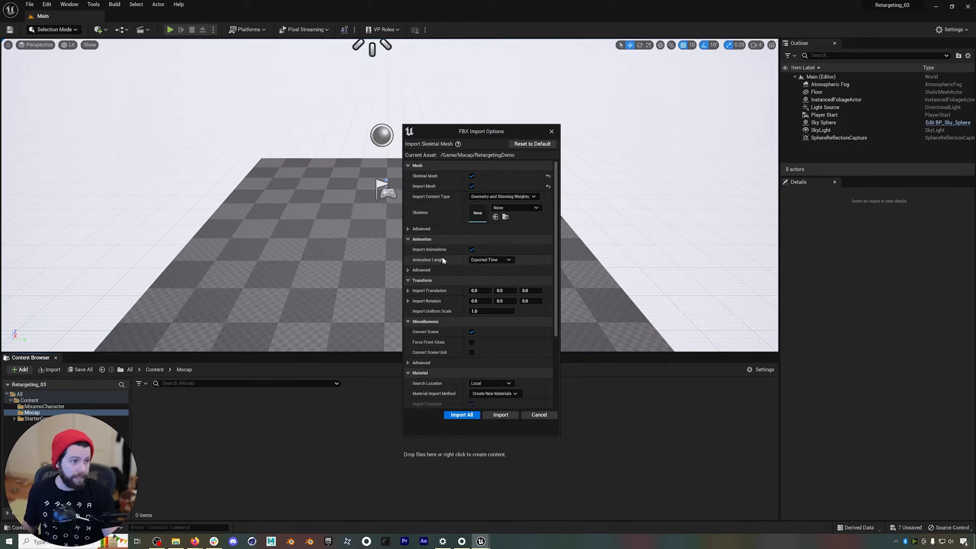
{"action": "left_click", "coordinate": [459, 415]}
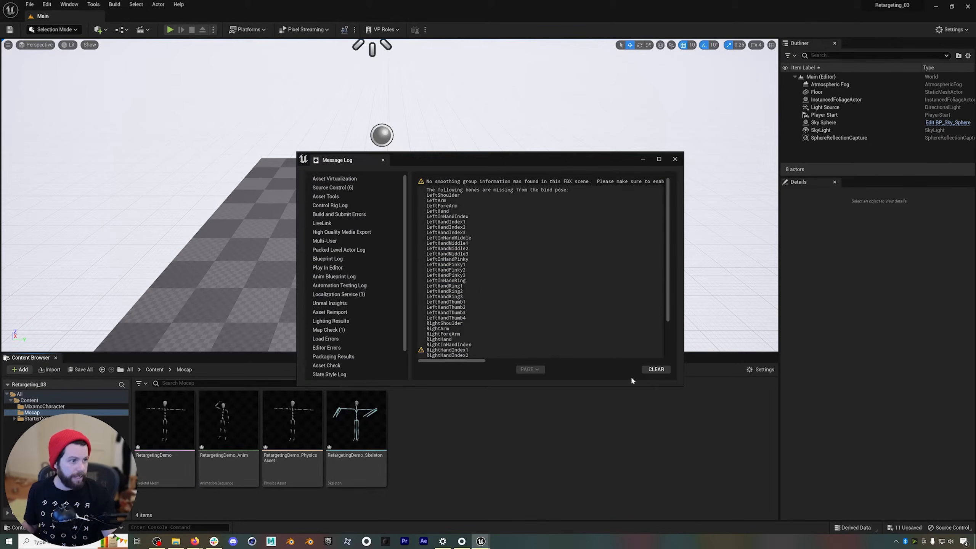
{"action": "left_click", "coordinate": [656, 369]}
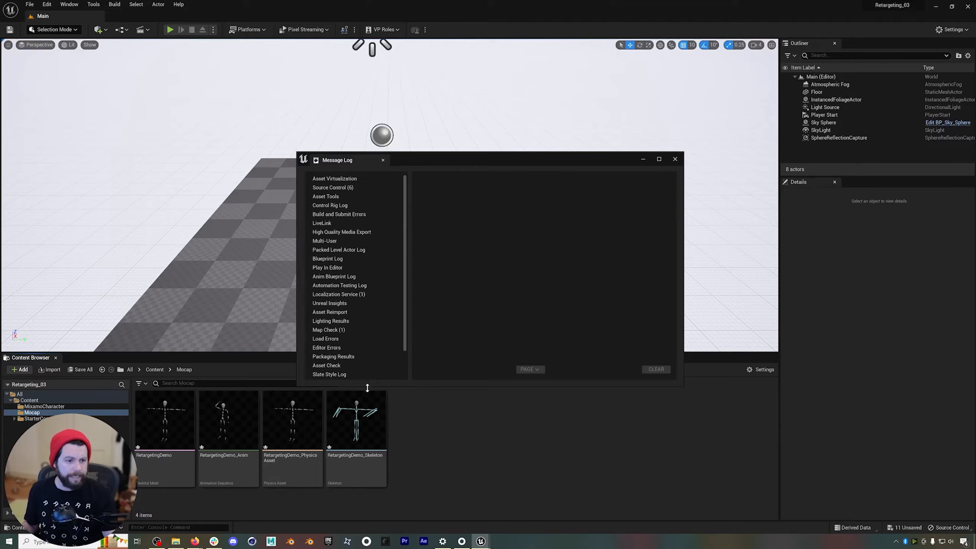
{"action": "left_click", "coordinate": [674, 159]}
Open the imported RetargetingDemo_Anim sequence and examine the skeleton's motion in the preview.
{"action": "double_click", "coordinate": [252, 407]}
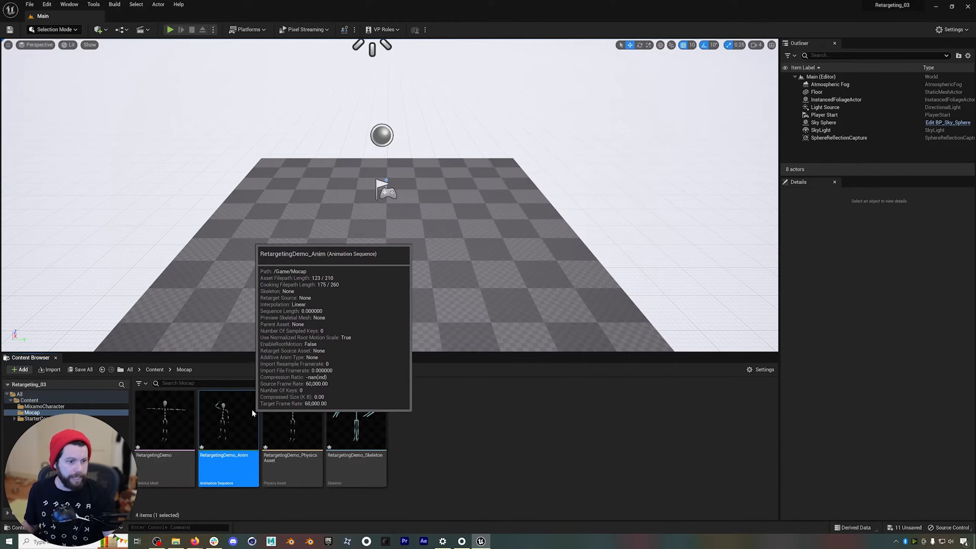
{"action": "left_click_drag", "start_coordinate": [475, 191], "coordinate": [496, 162]}
{"action": "double_click", "coordinate": [496, 162]}
{"action": "left_click_drag", "start_coordinate": [477, 333], "coordinate": [315, 328]}
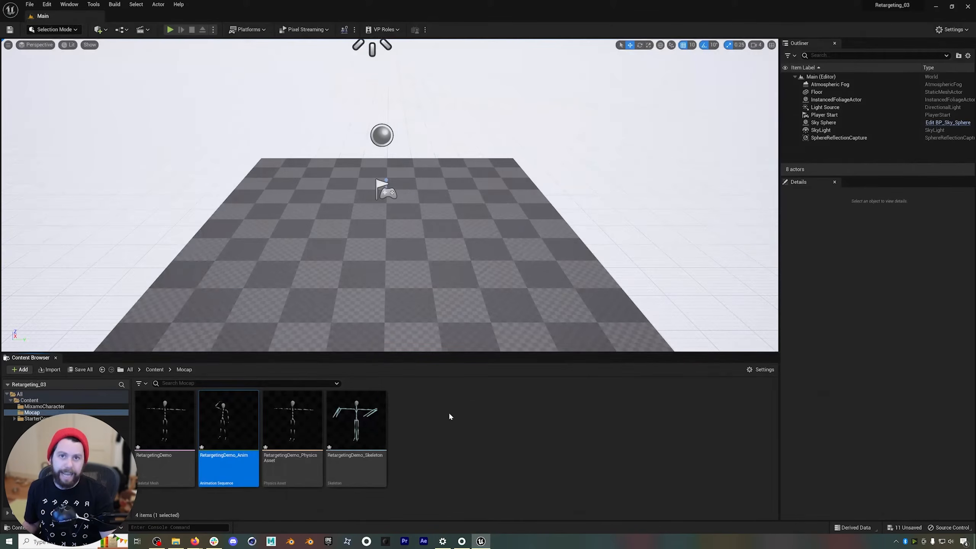
{"action": "left_click", "coordinate": [450, 416]}
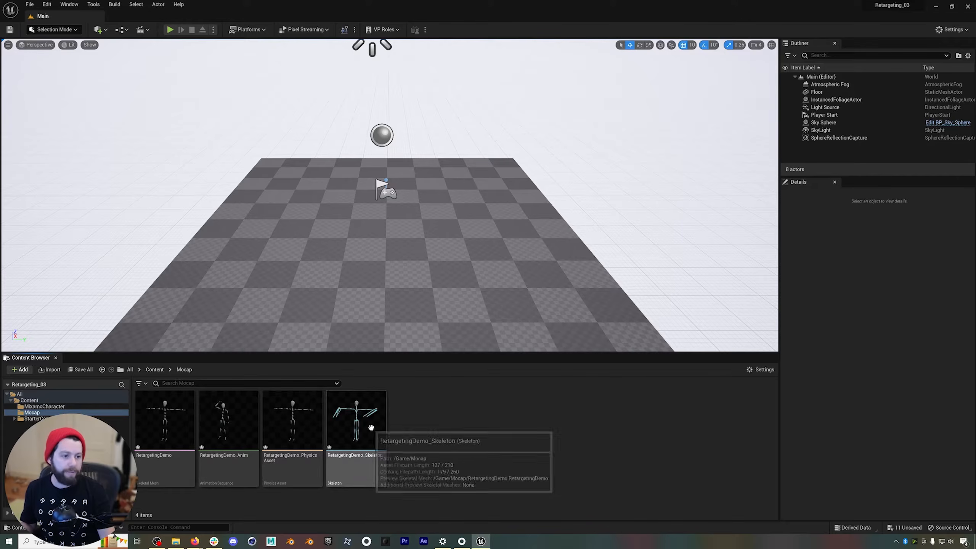
{"action": "right_click", "coordinate": [432, 423]}
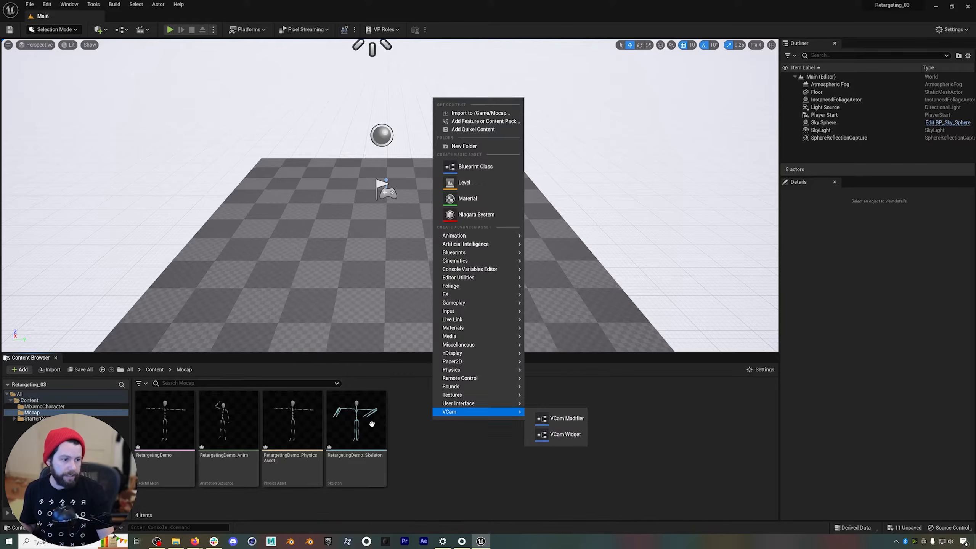
{"action": "left_click", "coordinate": [417, 425]}
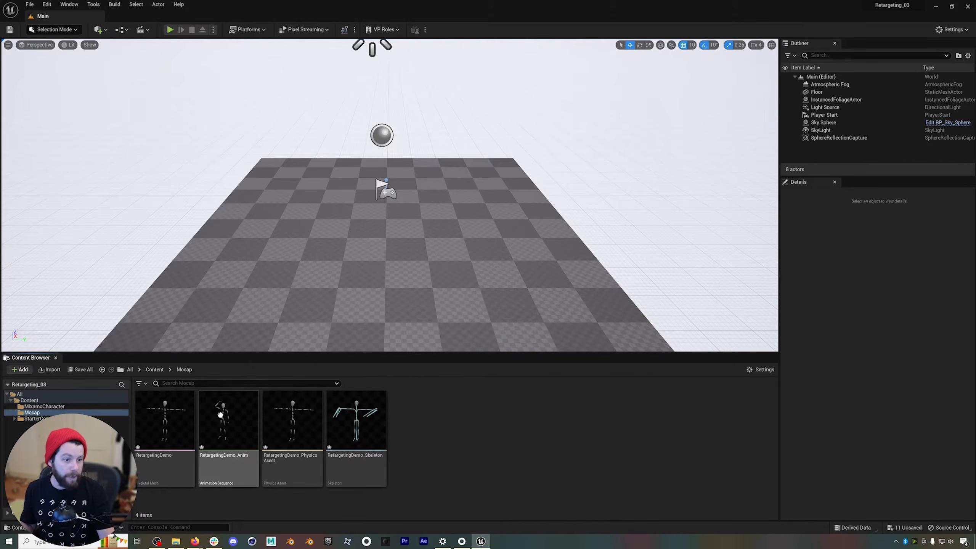
Create an IK Rig named Mocap_IK_RIG in the Mocap folder from the RetargetingDemo skeletal mesh, and open it for editing.
{"action": "right_click", "coordinate": [476, 407]}
{"action": "mouse_move", "coordinate": [500, 220]}
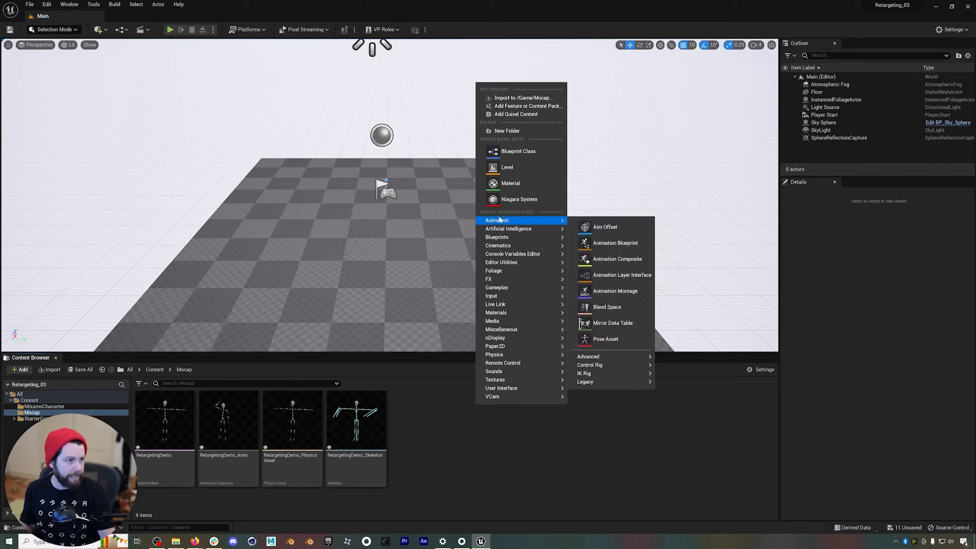
{"action": "mouse_move", "coordinate": [595, 376]}
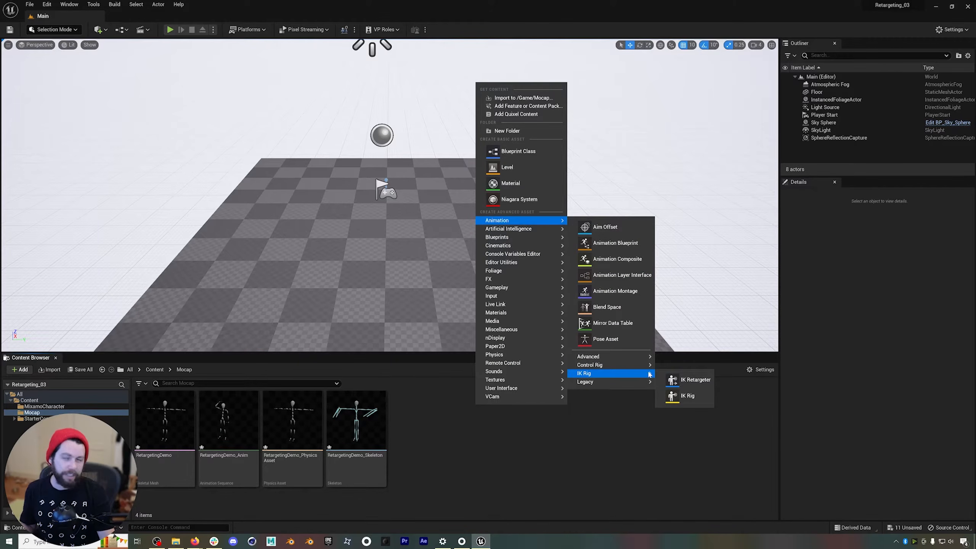
{"action": "left_click", "coordinate": [686, 396]}
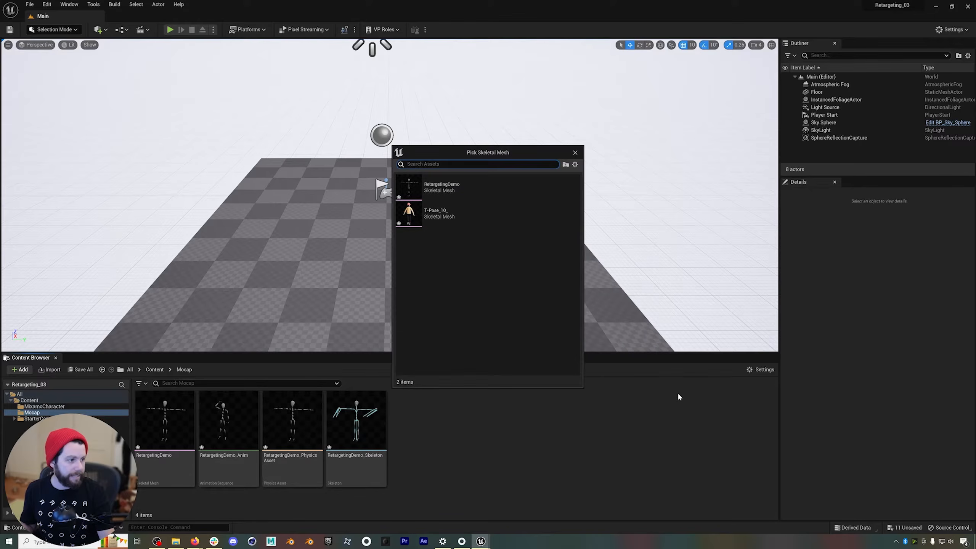
{"action": "left_click", "coordinate": [432, 187]}
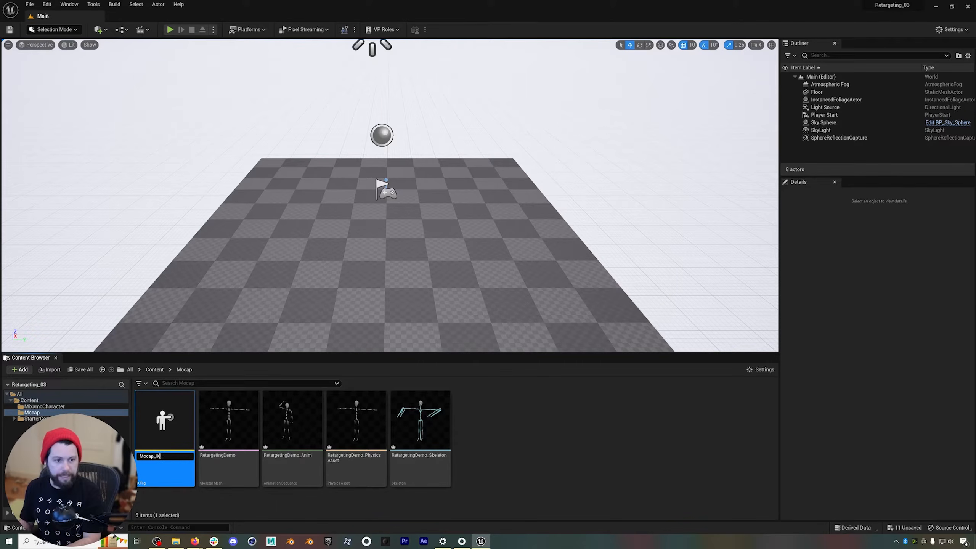
{"action": "key", "text": "Return"}
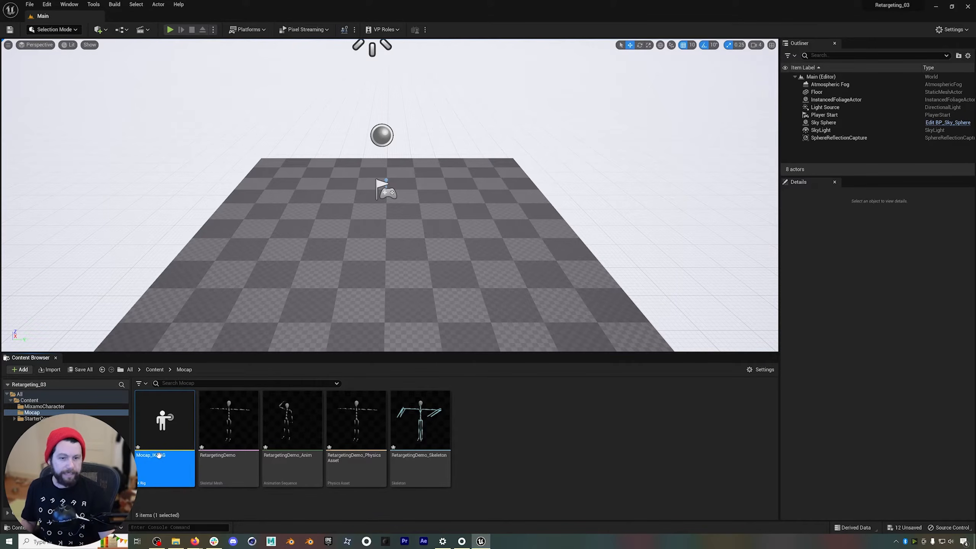
{"action": "double_click", "coordinate": [169, 422]}
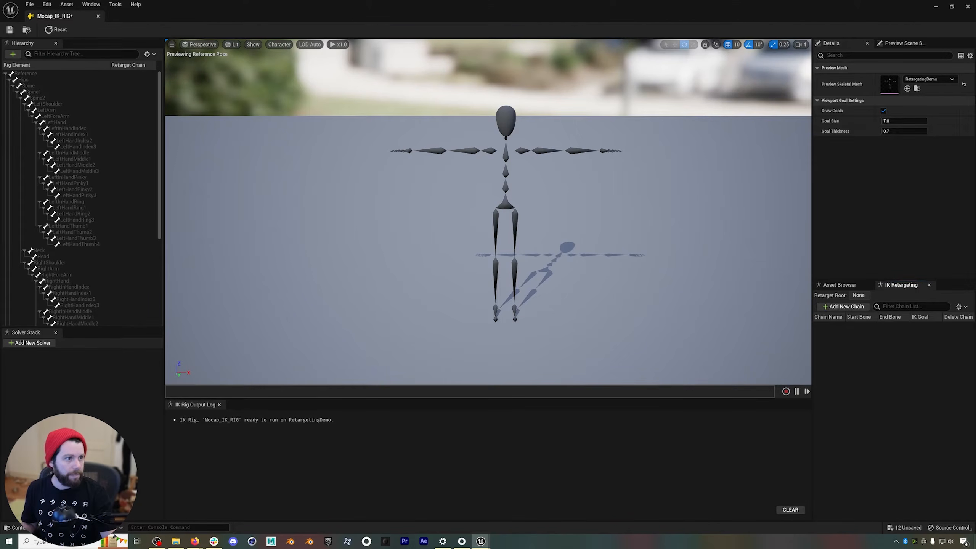
Set the Hips bone as the retarget root of the mocap IK Rig.
{"action": "scroll", "coordinate": [505, 159], "scroll_direction": "up", "scroll_amount": 3}
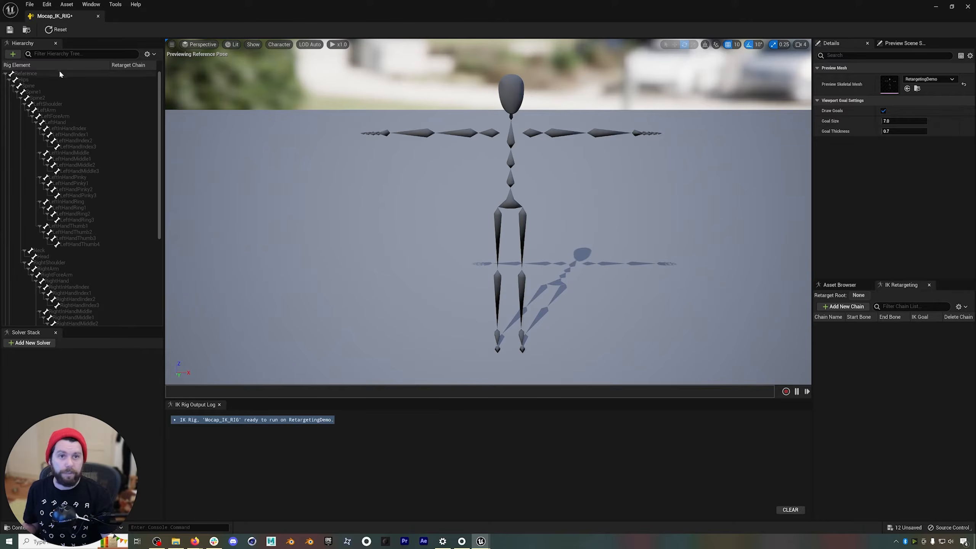
{"action": "left_click", "coordinate": [34, 80]}
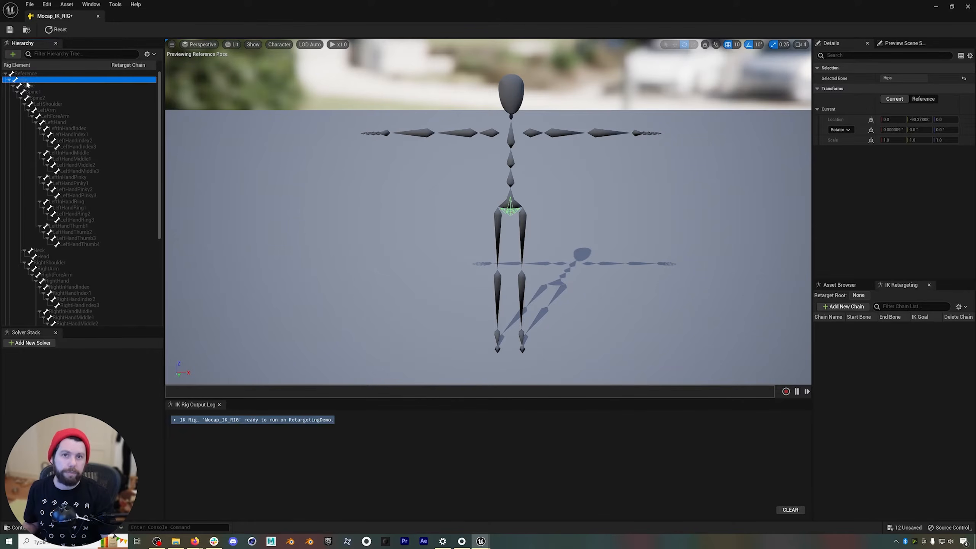
{"action": "right_click", "coordinate": [35, 80]}
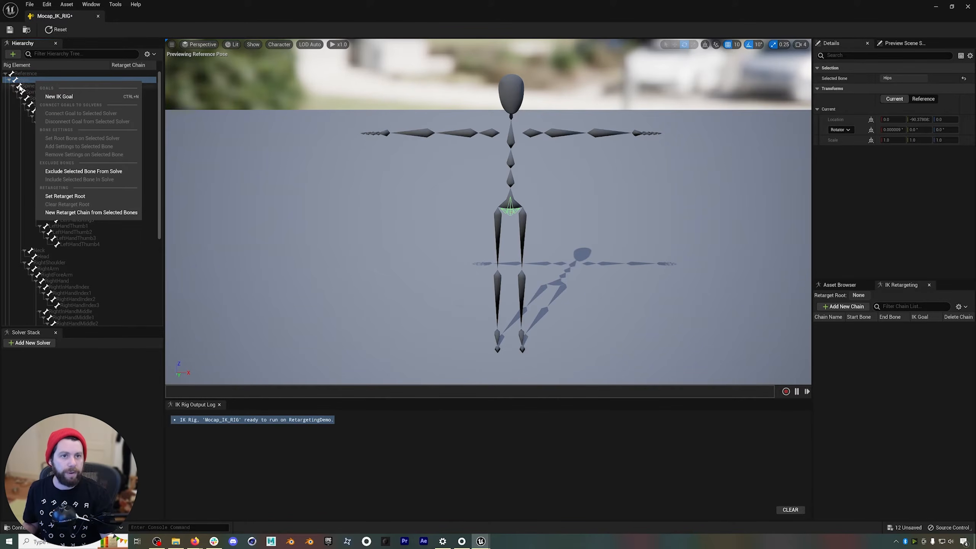
{"action": "left_click", "coordinate": [65, 196]}
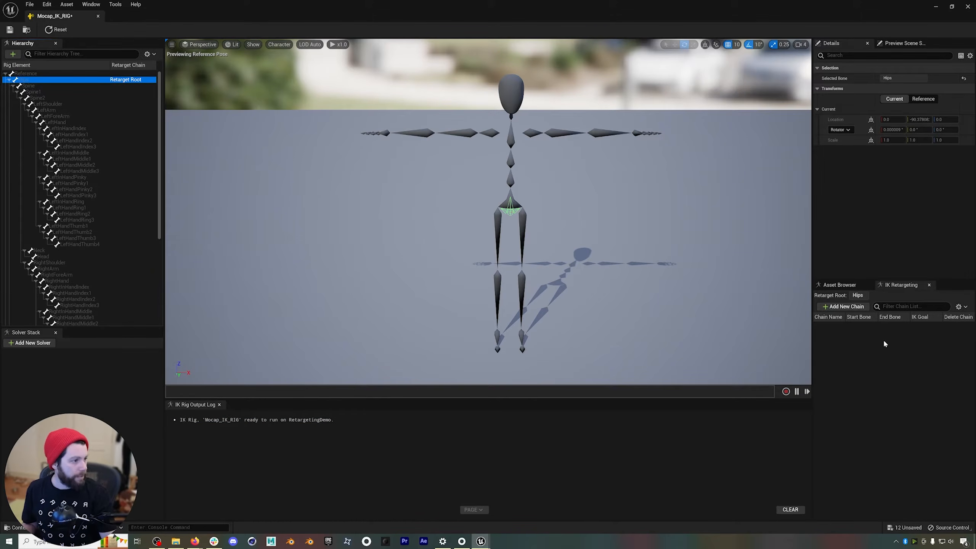
Add a new retarget chain named head without an IK goal.
{"action": "left_click", "coordinate": [843, 306]}
{"action": "left_click", "coordinate": [507, 270]}
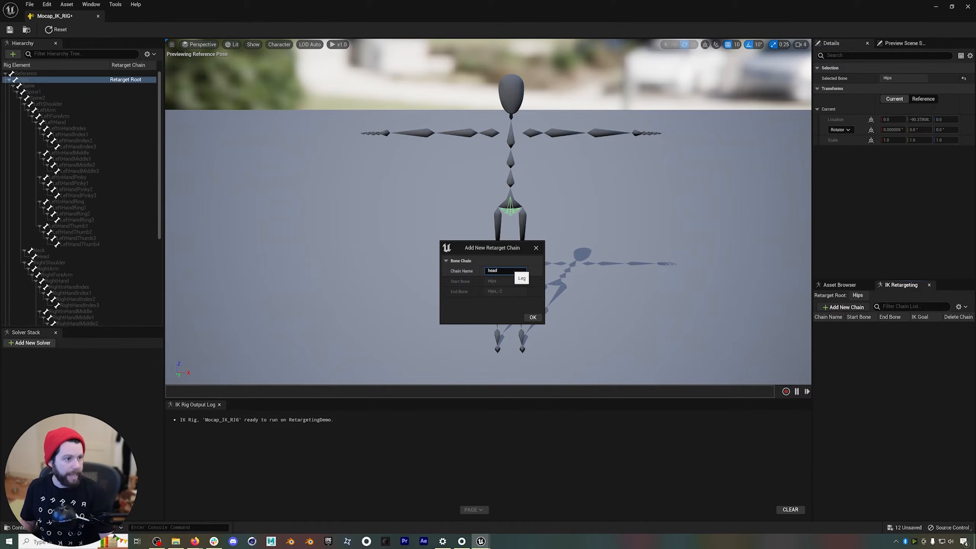
{"action": "left_click", "coordinate": [531, 318]}
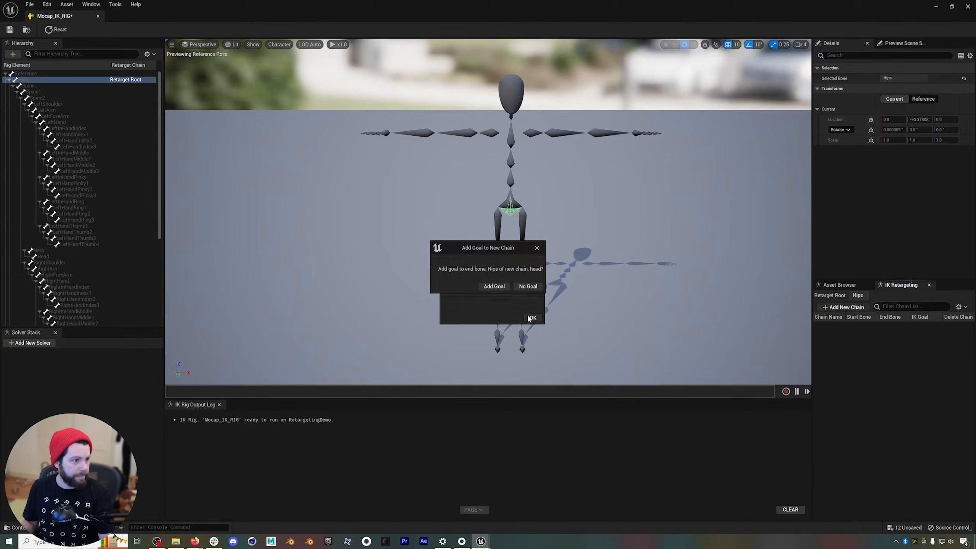
{"action": "left_click", "coordinate": [527, 286]}
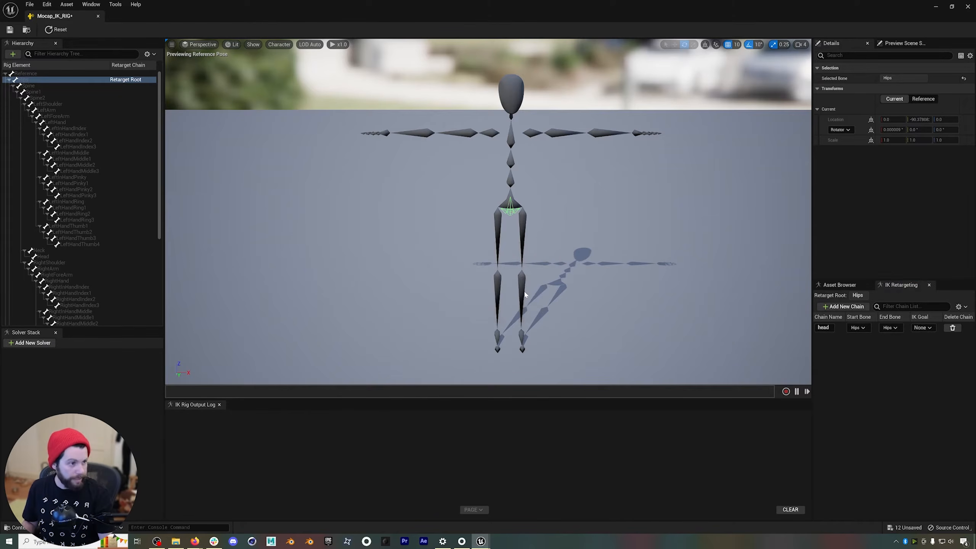
Add a new retarget chain named spine without an IK goal.
{"action": "left_click", "coordinate": [843, 306]}
{"action": "left_click", "coordinate": [506, 271]}
{"action": "type", "text": "spine"}
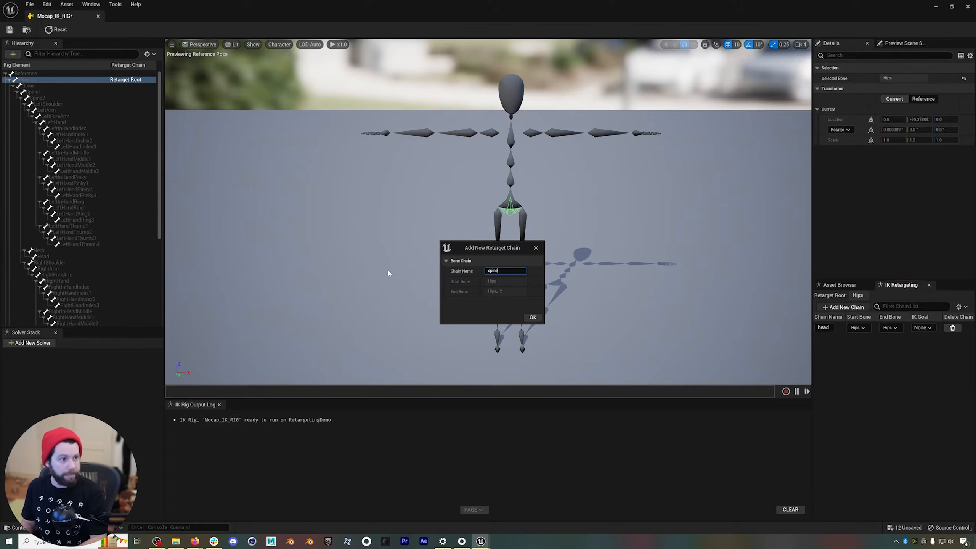
{"action": "left_click", "coordinate": [540, 318]}
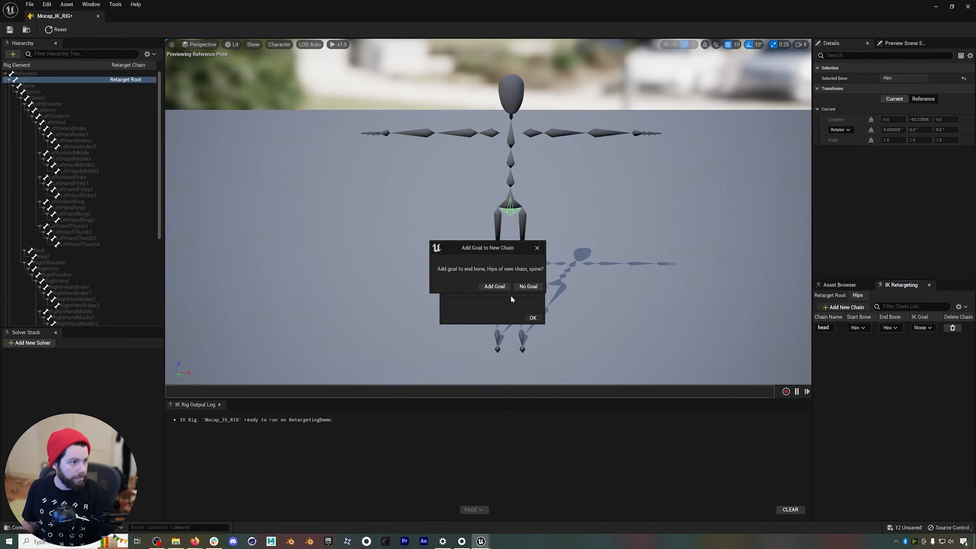
{"action": "left_click", "coordinate": [524, 290]}
Add a new retarget chain named armL without an IK goal.
{"action": "left_click", "coordinate": [844, 306]}
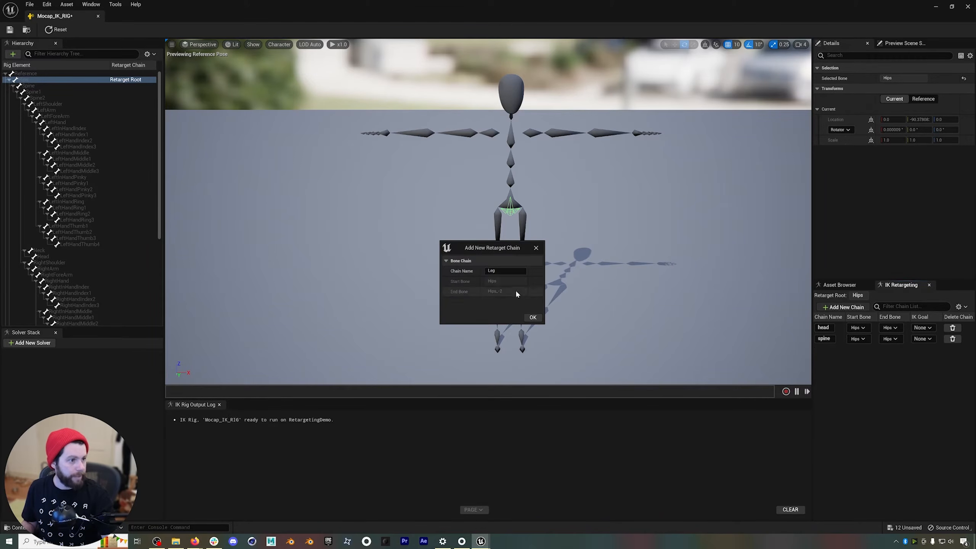
{"action": "type", "text": "armL"}
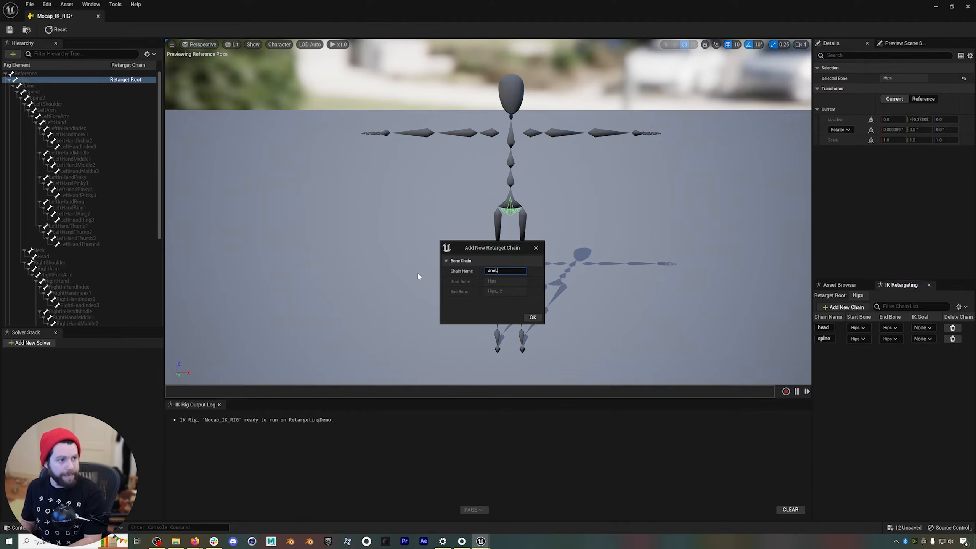
{"action": "left_click", "coordinate": [533, 318]}
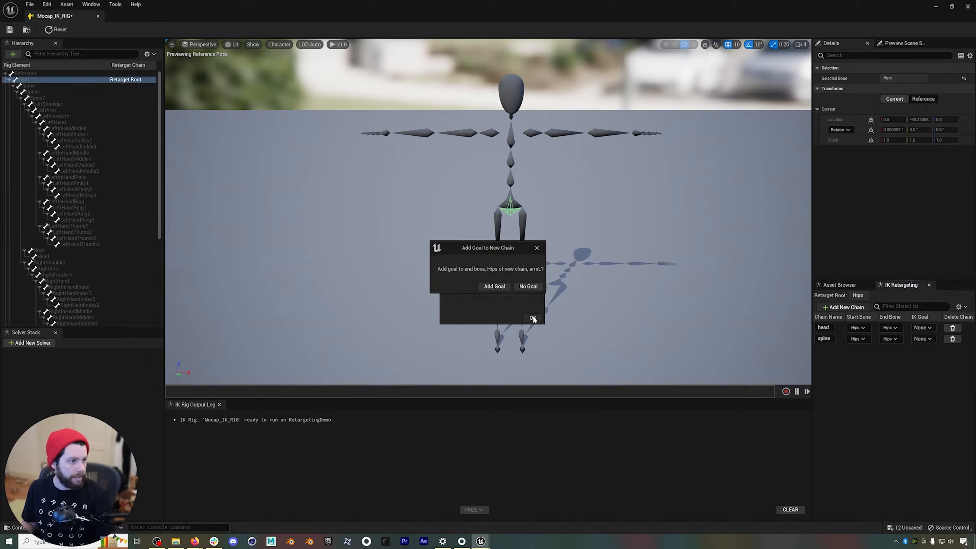
{"action": "left_click", "coordinate": [529, 287]}
Add a new retarget chain named legL without an IK goal.
{"action": "left_click", "coordinate": [846, 307]}
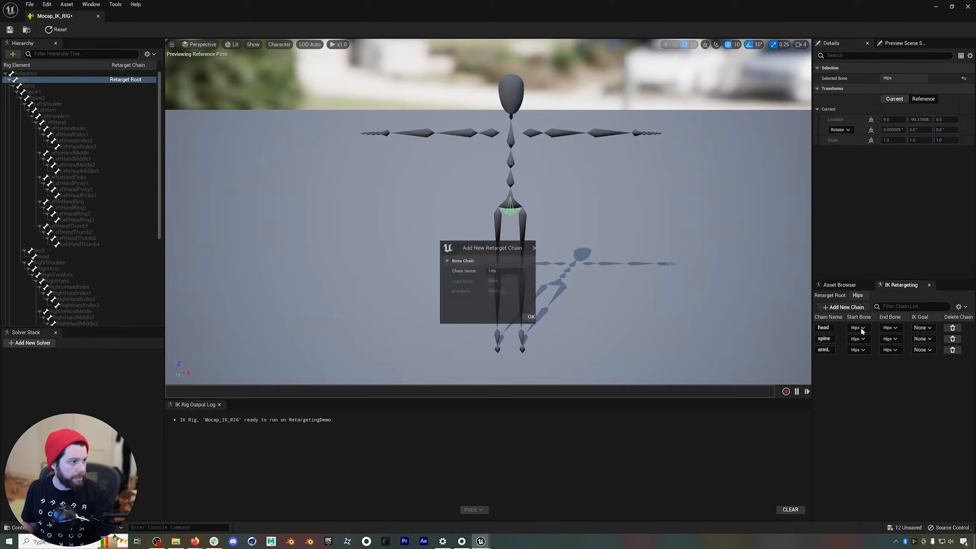
{"action": "left_click", "coordinate": [506, 271]}
{"action": "type", "text": "legL"}
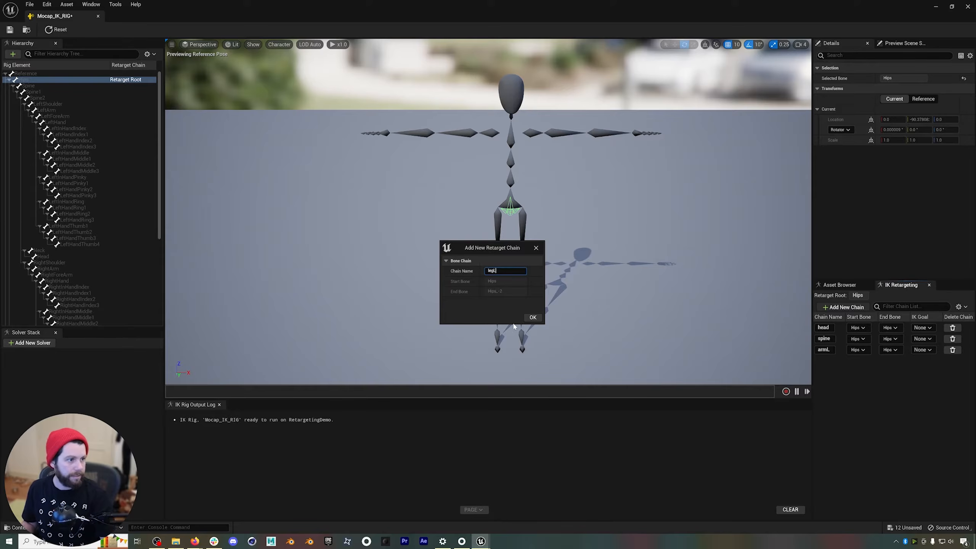
{"action": "left_click", "coordinate": [533, 317]}
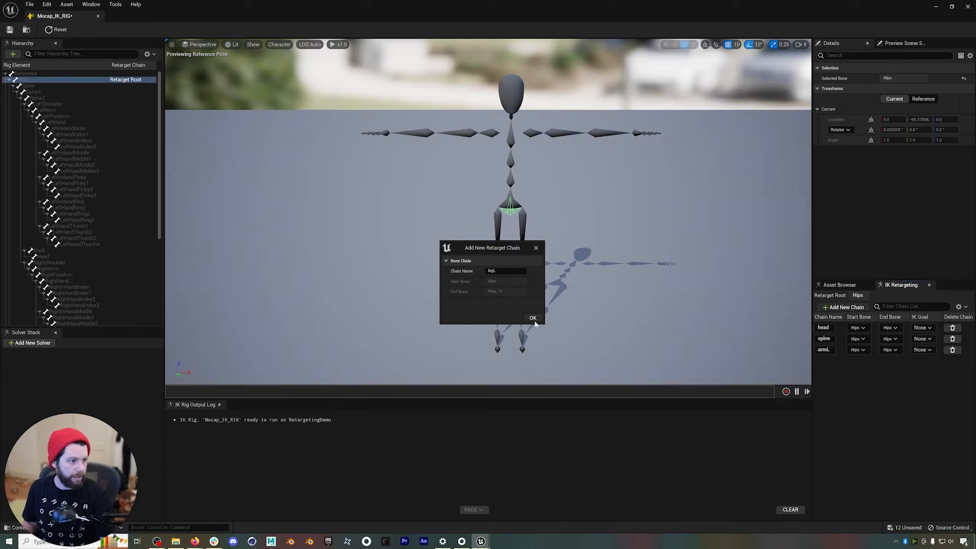
{"action": "left_click", "coordinate": [527, 288]}
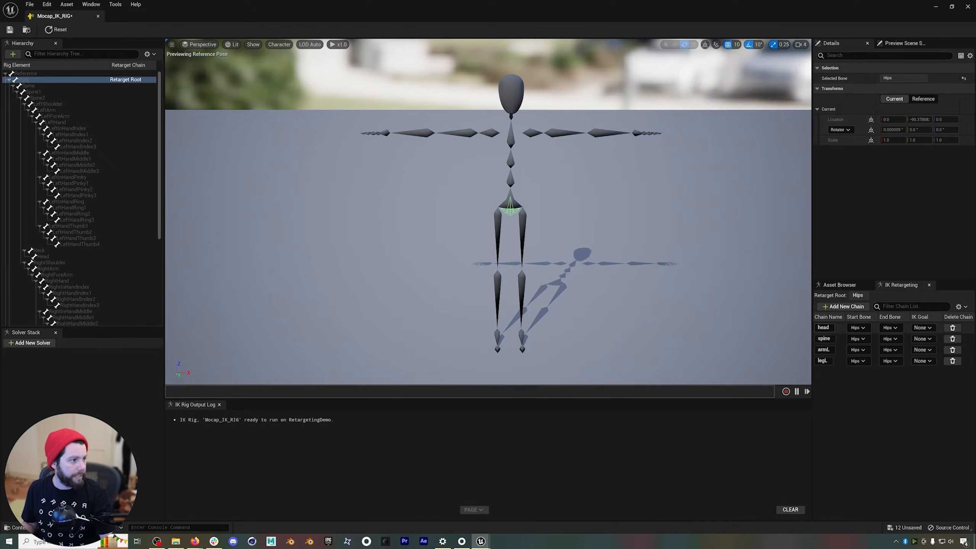
Set the head chain's start bone to Neck and its end bone to Head.
{"action": "left_click", "coordinate": [861, 328]}
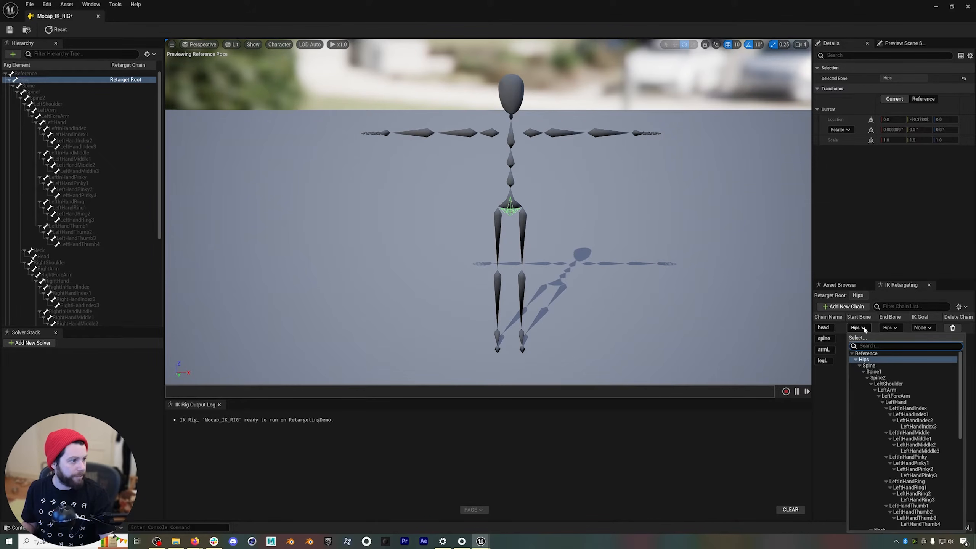
{"action": "scroll", "coordinate": [899, 434], "scroll_direction": "down", "scroll_amount": 3}
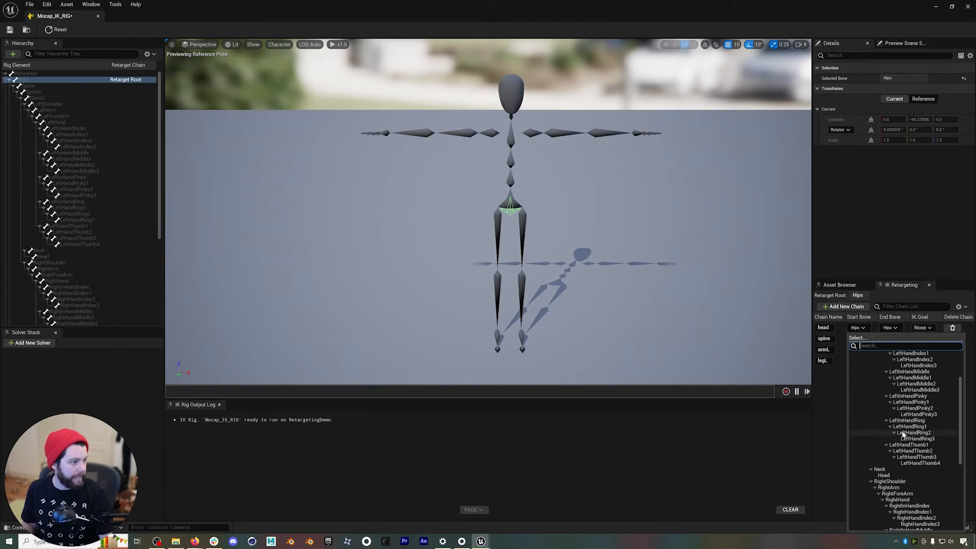
{"action": "left_click", "coordinate": [897, 465]}
{"action": "left_click", "coordinate": [894, 328]}
{"action": "scroll", "coordinate": [903, 436], "scroll_direction": "down", "scroll_amount": 4}
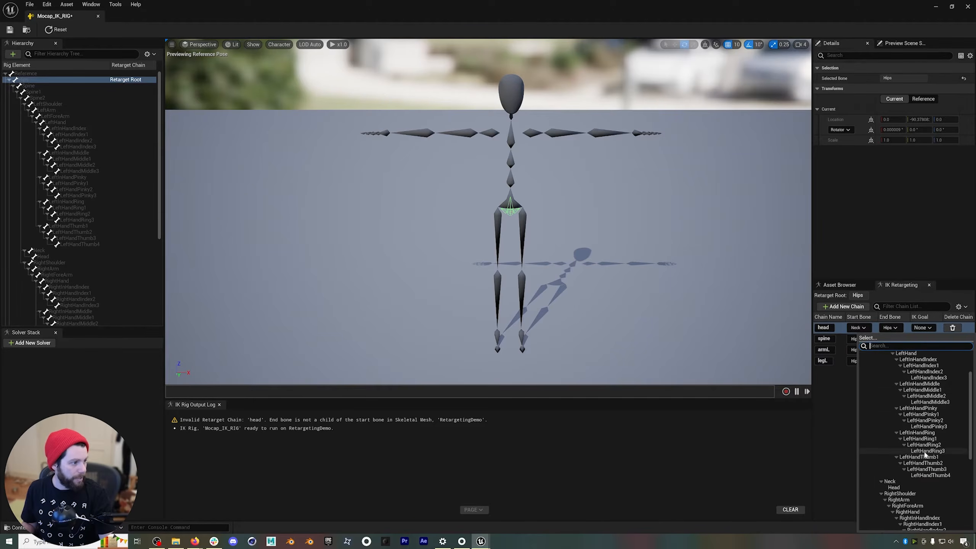
{"action": "left_click", "coordinate": [894, 451]}
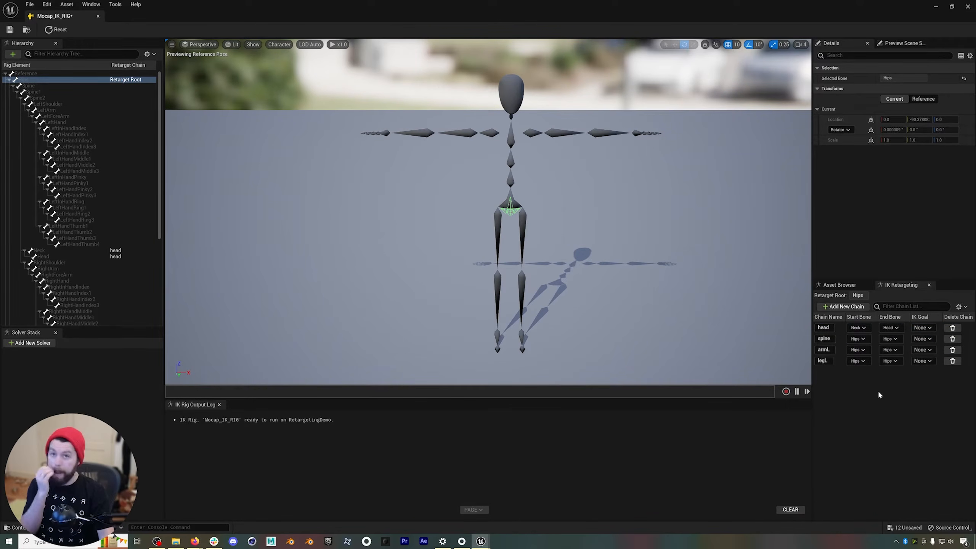
Set the spine chain's start bone to Spine and its end bone to Spine2.
{"action": "left_click", "coordinate": [861, 338]}
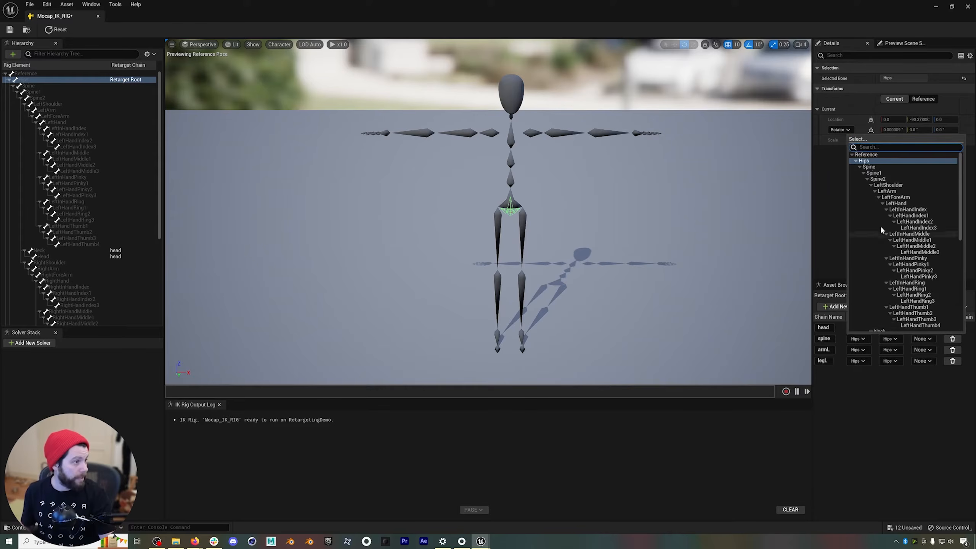
{"action": "left_click", "coordinate": [872, 168]}
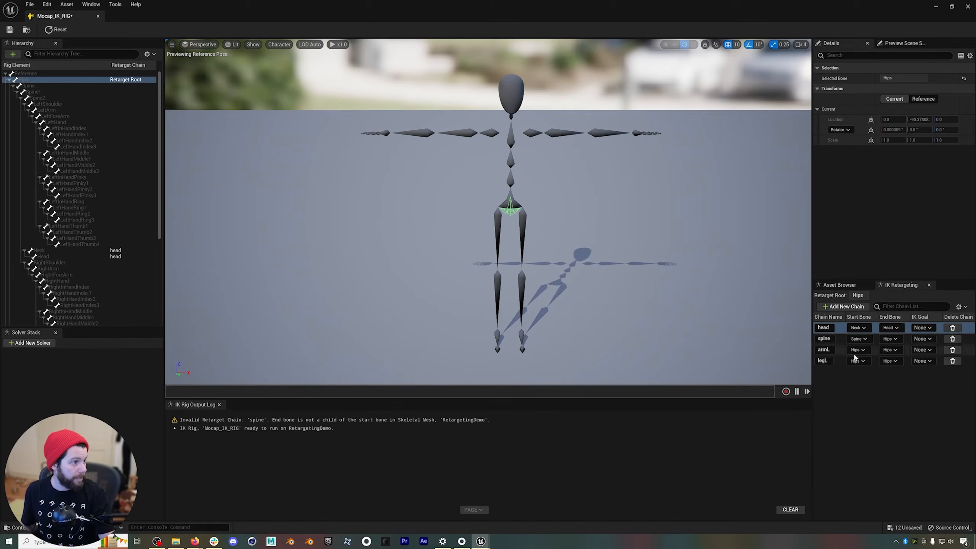
{"action": "left_click", "coordinate": [890, 338]}
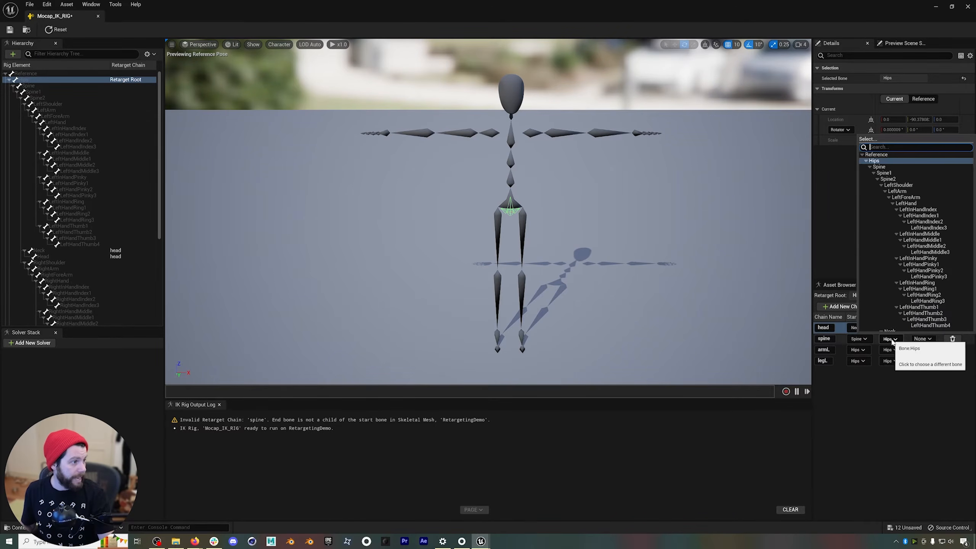
{"action": "left_click", "coordinate": [892, 179]}
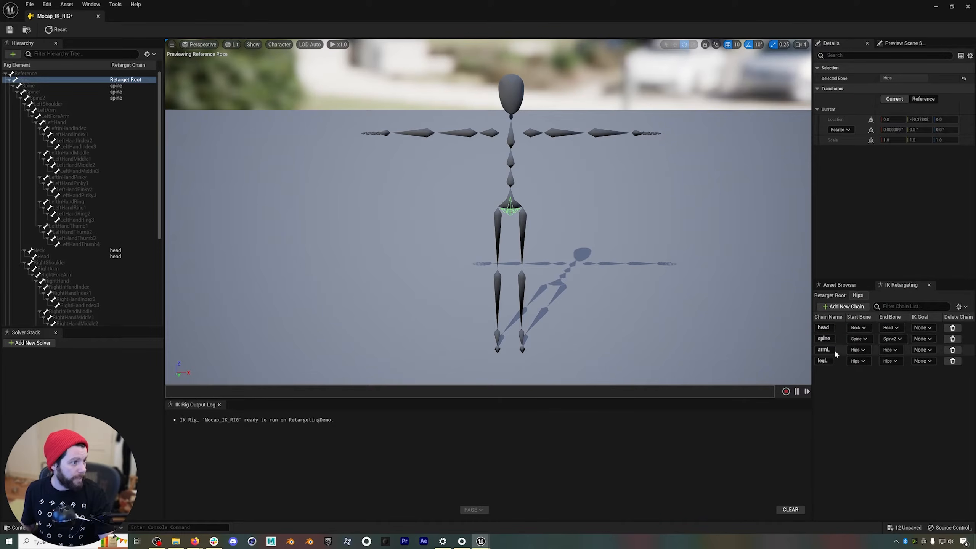
Set the armL chain's start bone to LeftShoulder and its end bone to LeftHand.
{"action": "left_click", "coordinate": [861, 350]}
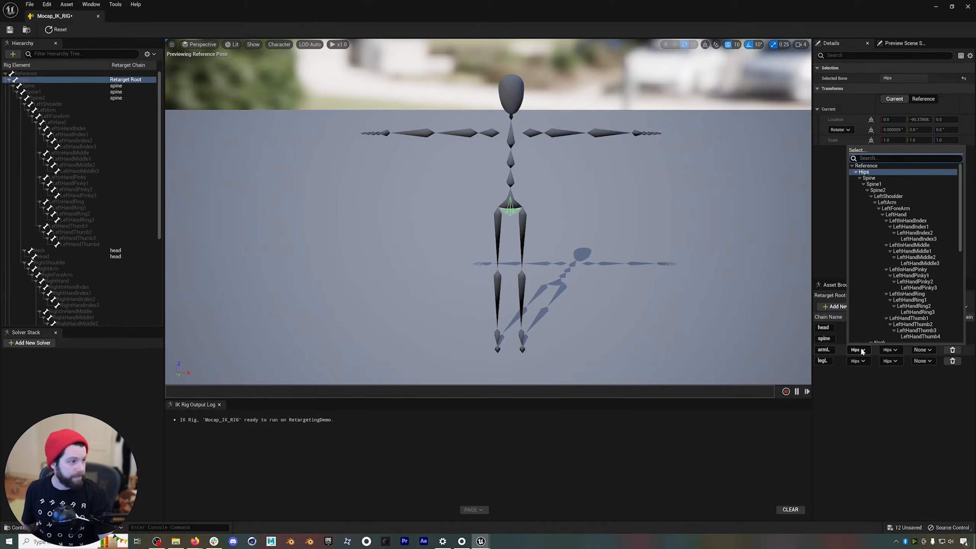
{"action": "left_click", "coordinate": [888, 196]}
{"action": "left_click", "coordinate": [890, 351]}
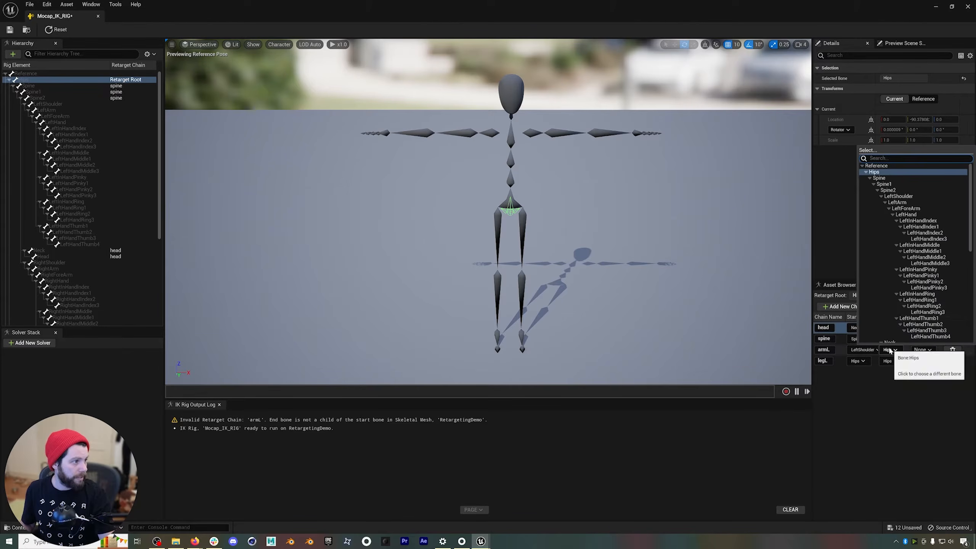
{"action": "left_click", "coordinate": [904, 215]}
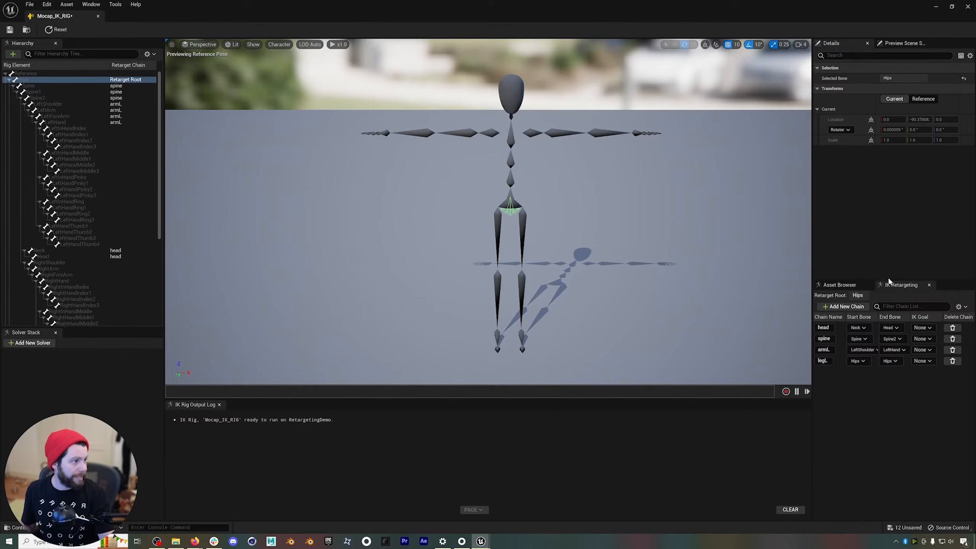
Set the legL chain's start bone to LeftUpLeg and its end bone to LeftFoot.
{"action": "left_click", "coordinate": [859, 361]}
{"action": "scroll", "coordinate": [907, 268], "scroll_direction": "down", "scroll_amount": 4}
{"action": "scroll", "coordinate": [908, 268], "scroll_direction": "down", "scroll_amount": 5}
{"action": "left_click", "coordinate": [884, 301]}
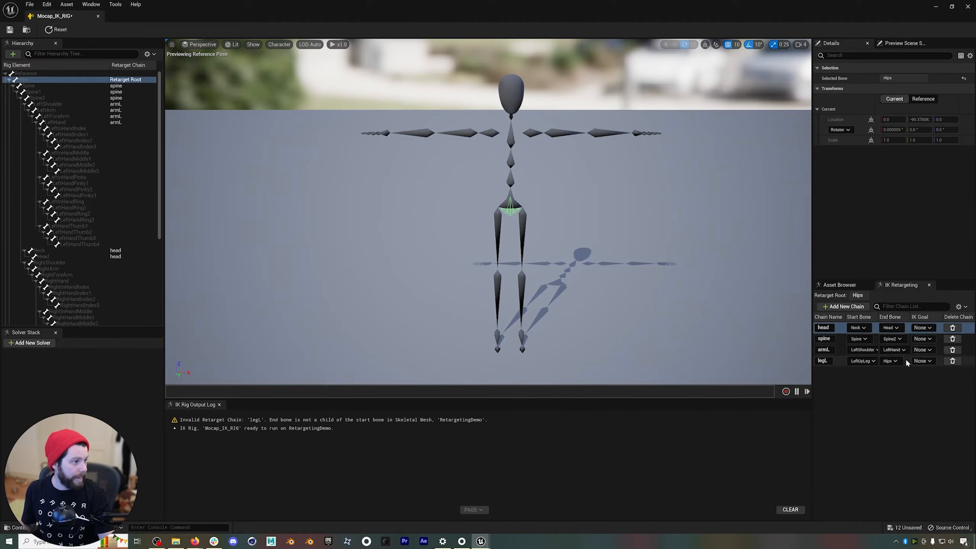
{"action": "left_click", "coordinate": [891, 360]}
{"action": "scroll", "coordinate": [915, 269], "scroll_direction": "down", "scroll_amount": 6}
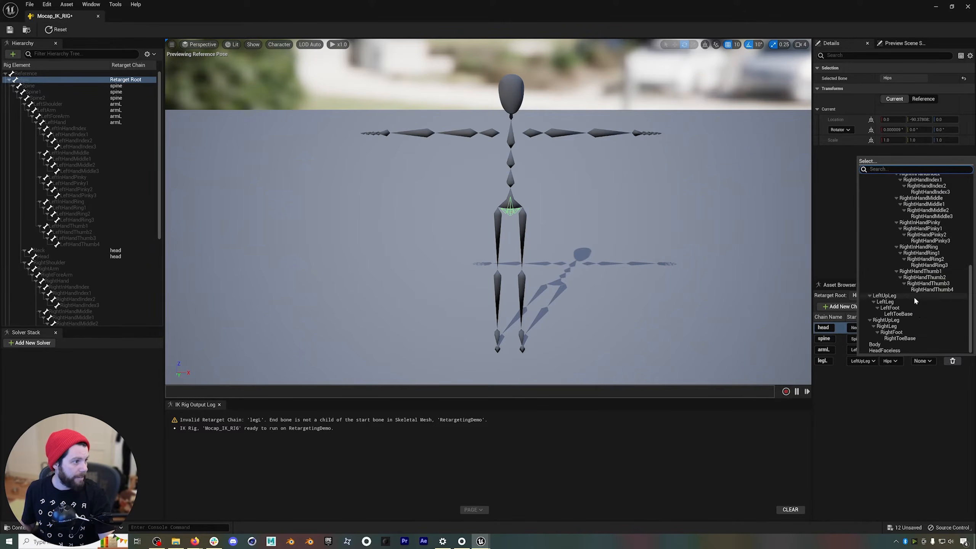
{"action": "left_click", "coordinate": [889, 308]}
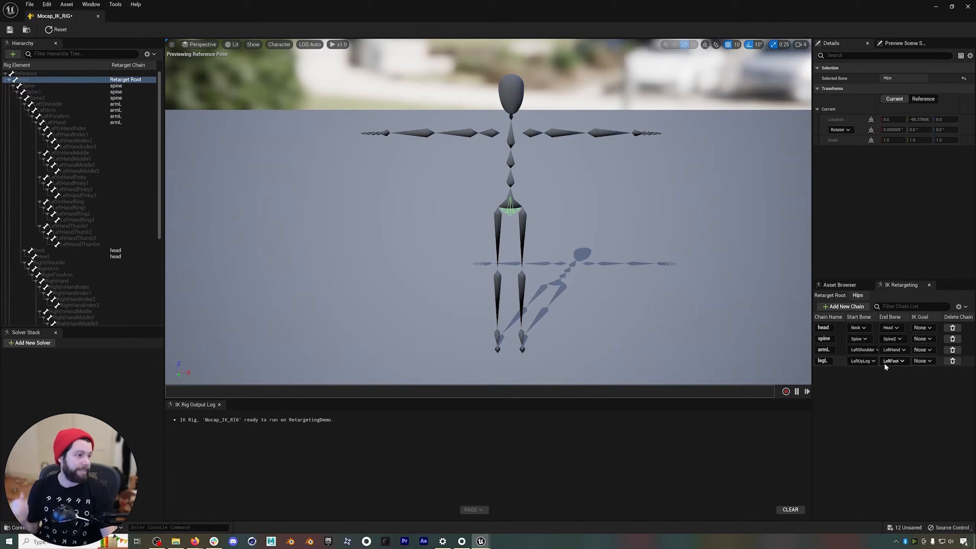
Mirror the armL chain to the opposite side as a new chain named armR without an IK goal.
{"action": "right_click", "coordinate": [844, 353]}
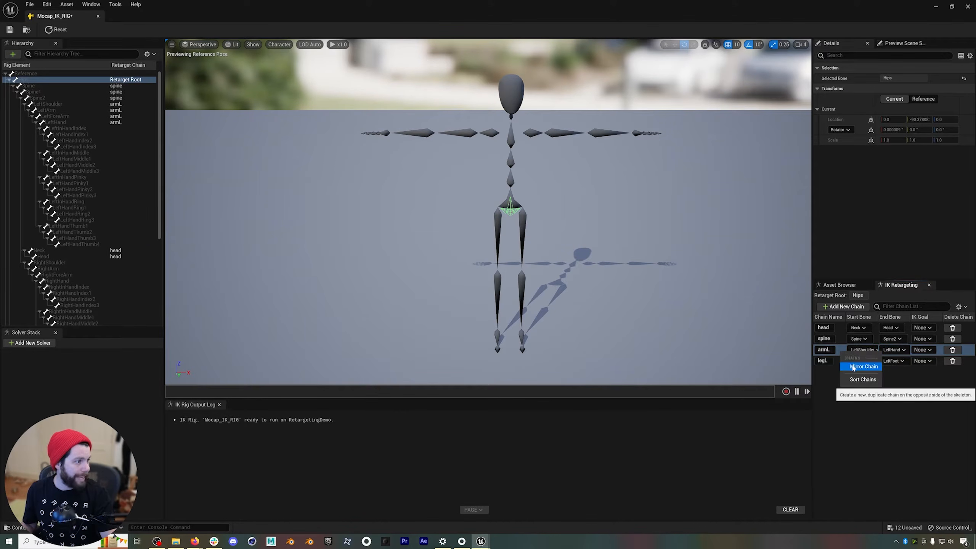
{"action": "left_click", "coordinate": [861, 366]}
{"action": "left_click", "coordinate": [515, 272]}
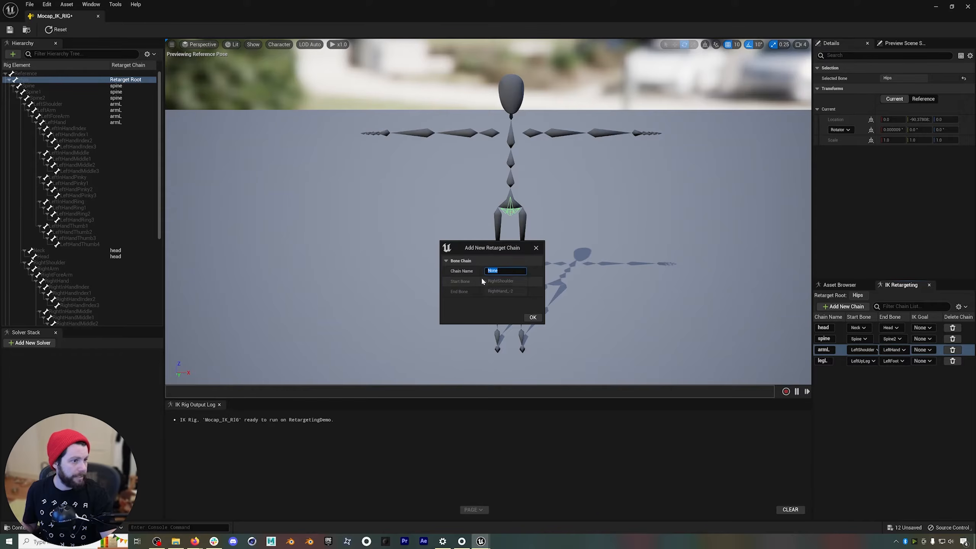
{"action": "type", "text": "armR"}
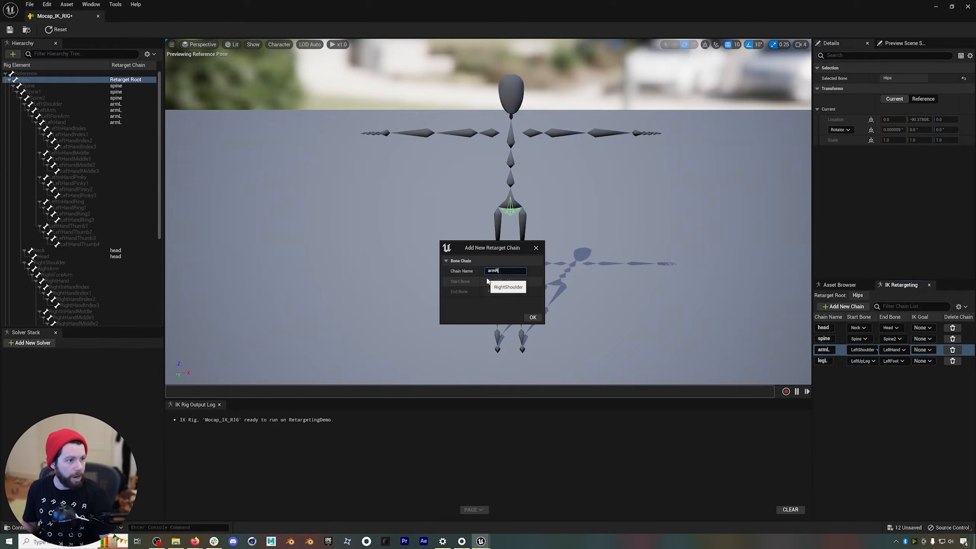
{"action": "left_click", "coordinate": [534, 317]}
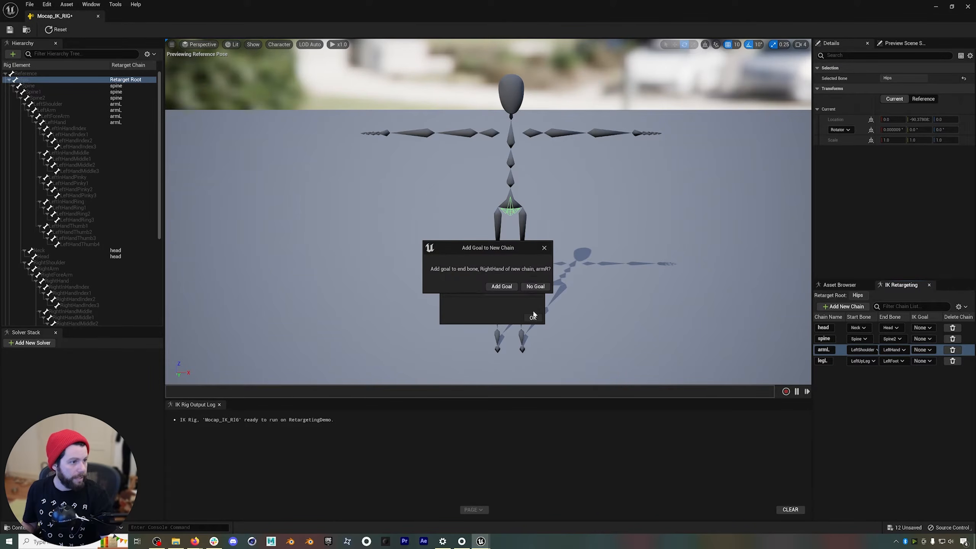
{"action": "left_click", "coordinate": [528, 289]}
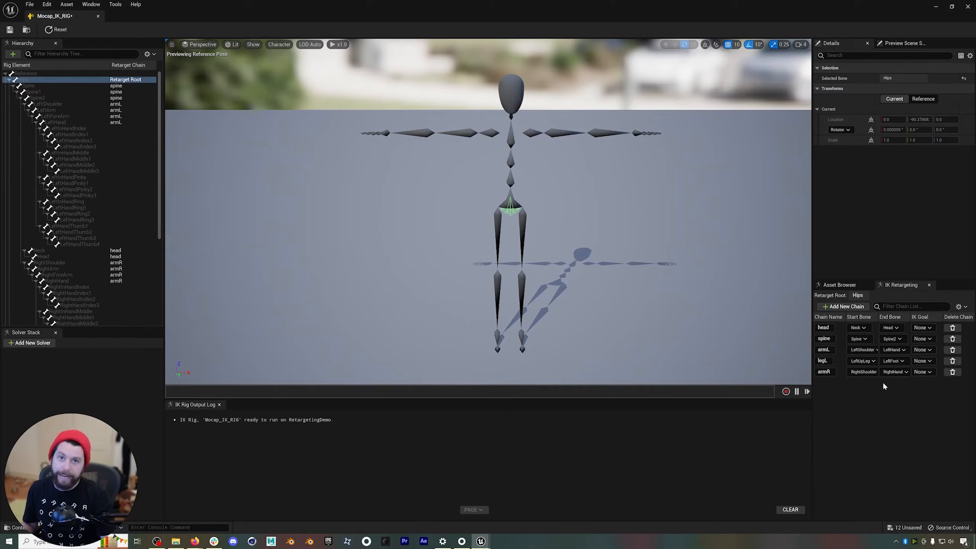
Mirror the legL chain to the opposite side as a new chain named legR without an IK goal.
{"action": "right_click", "coordinate": [839, 361]}
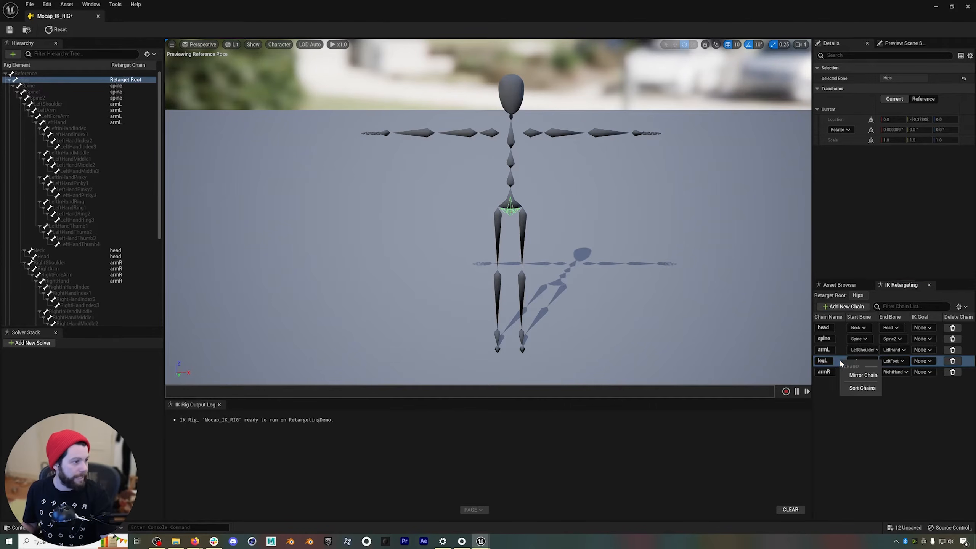
{"action": "left_click", "coordinate": [863, 375]}
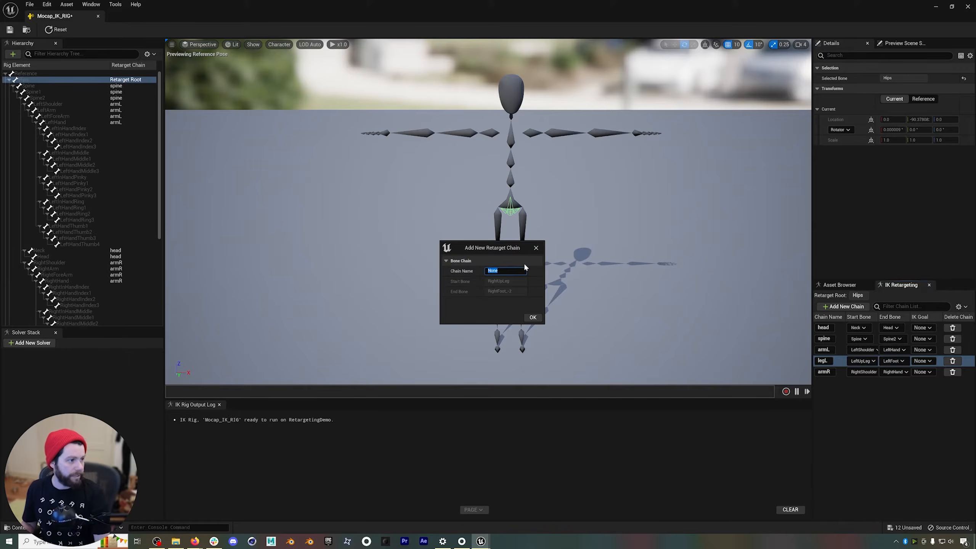
{"action": "type", "text": "legR"}
{"action": "left_click", "coordinate": [533, 318]}
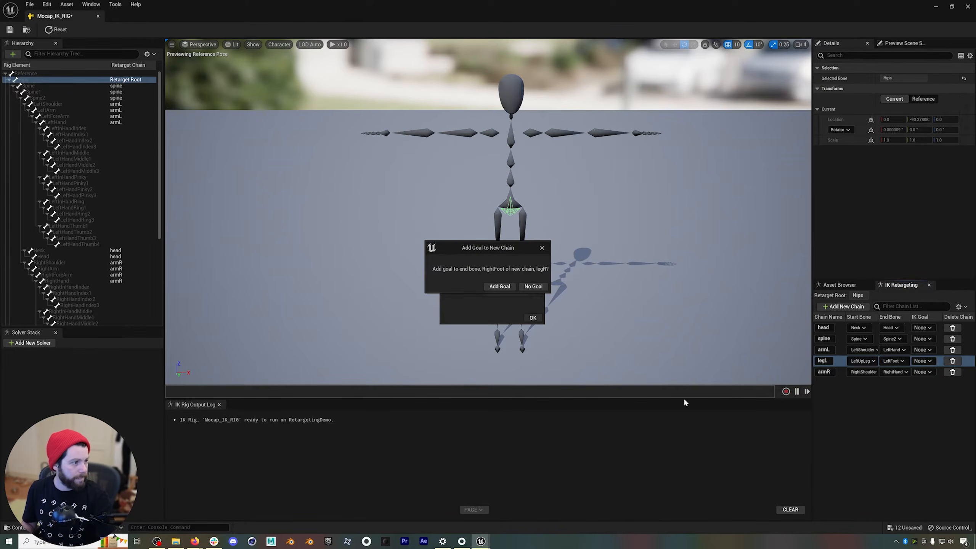
{"action": "left_click", "coordinate": [533, 286]}
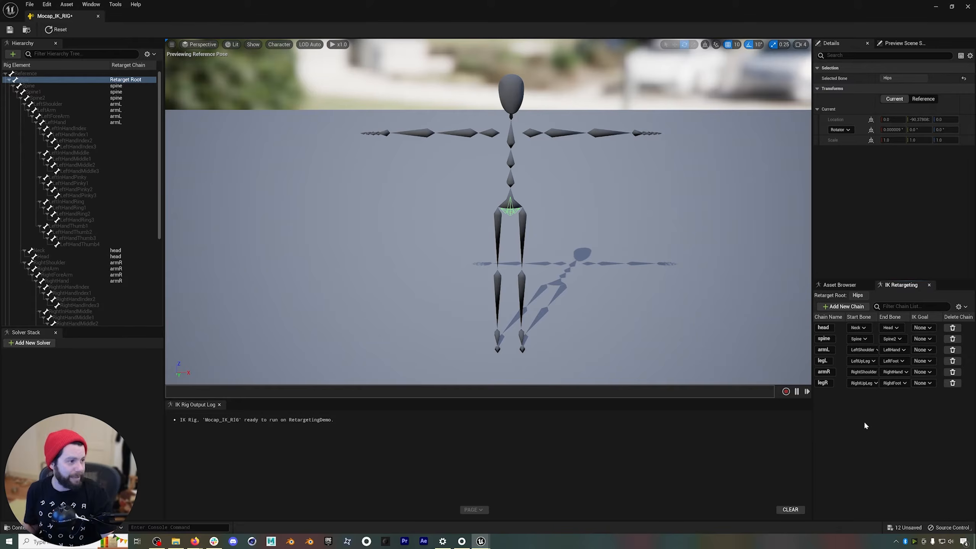
Add new retarget chains named thumbL, indexL, middleL, ringL and pinkyL without IK goals.
{"action": "left_click", "coordinate": [843, 307]}
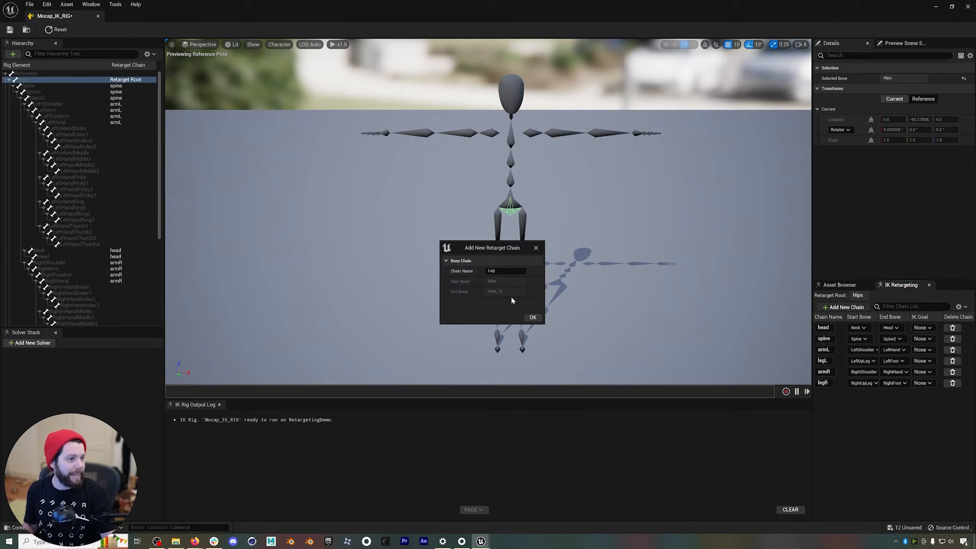
{"action": "left_click", "coordinate": [503, 271]}
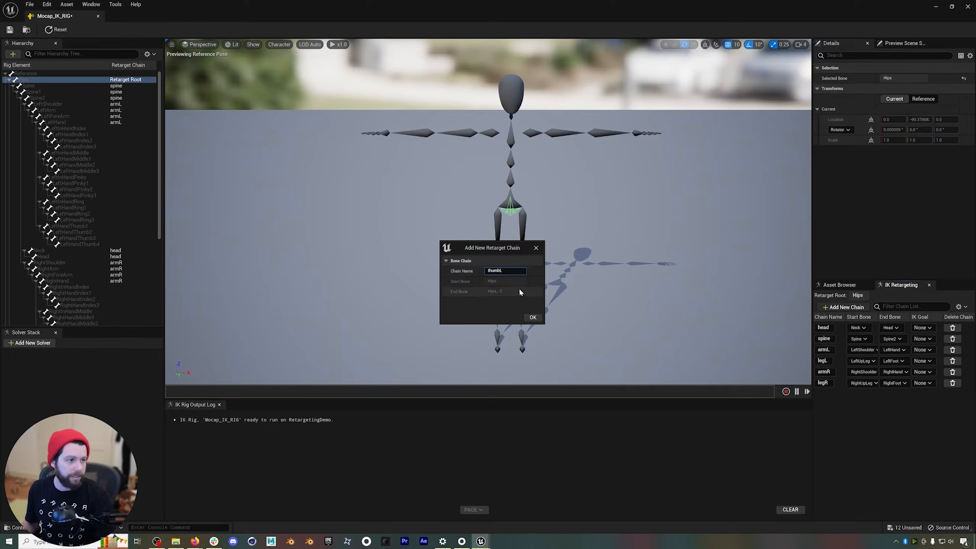
{"action": "left_click", "coordinate": [533, 317]}
{"action": "left_click", "coordinate": [535, 287]}
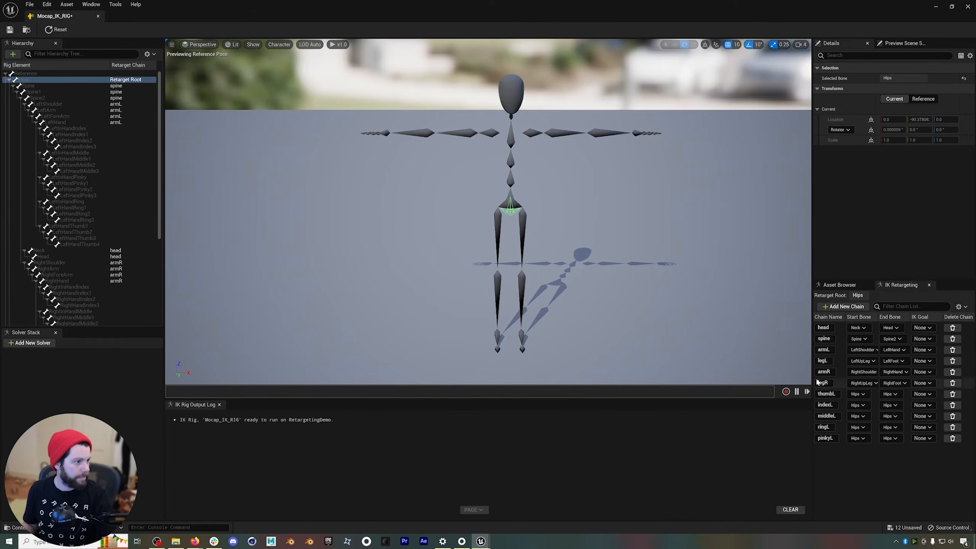
Assign the left finger bones to their chains and mirror them as thumbR, indexR, middleR, ringR and pinkyR without IK goals.
{"action": "left_click", "coordinate": [529, 286]}
{"action": "left_click", "coordinate": [533, 318]}
{"action": "left_click", "coordinate": [530, 286]}
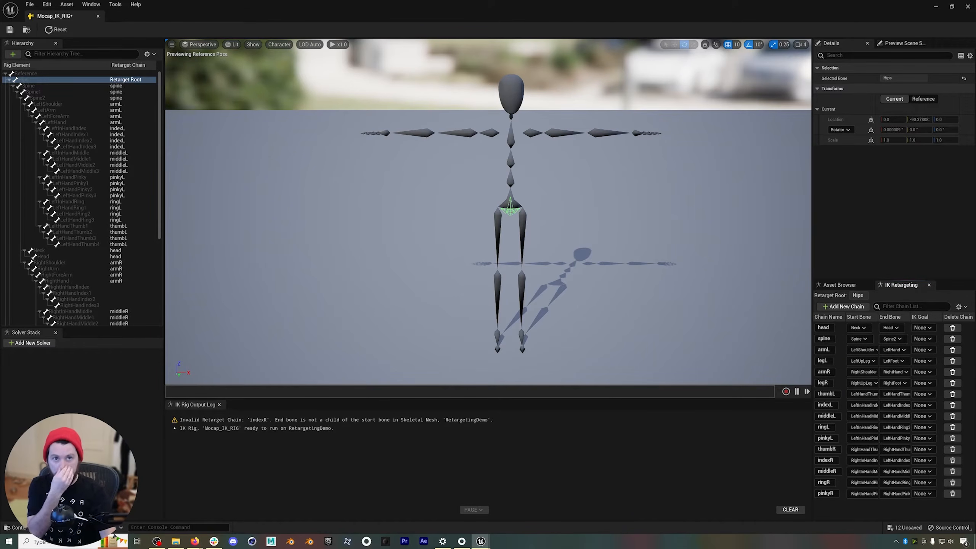
Save and close Mocap_IK_RIG, and open the MixamoCharacter content folder.
{"action": "left_click", "coordinate": [10, 30]}
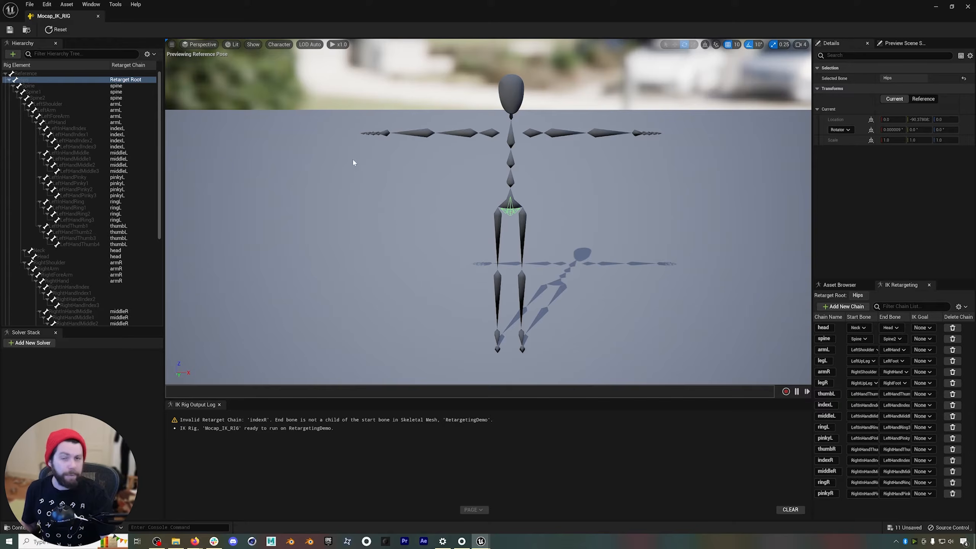
{"action": "left_click", "coordinate": [98, 15]}
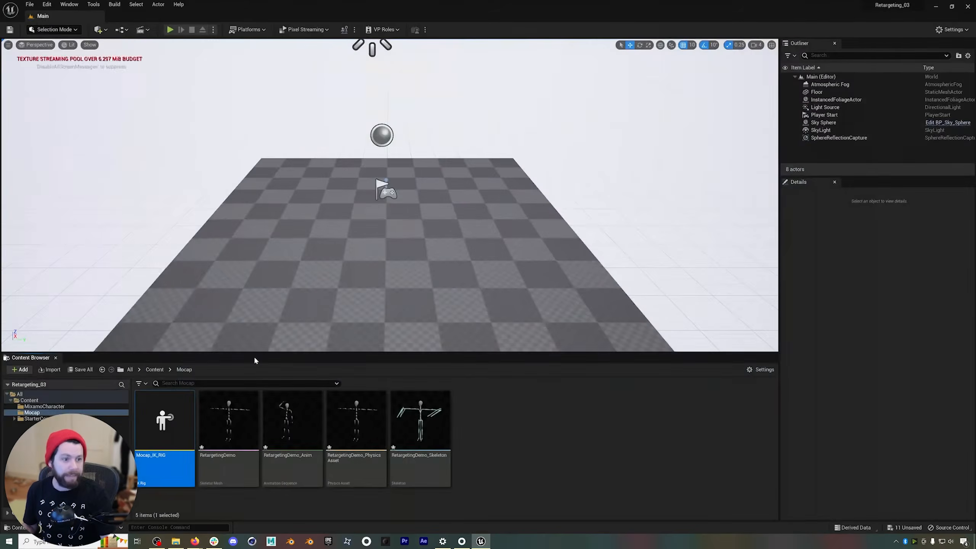
{"action": "left_click", "coordinate": [155, 369]}
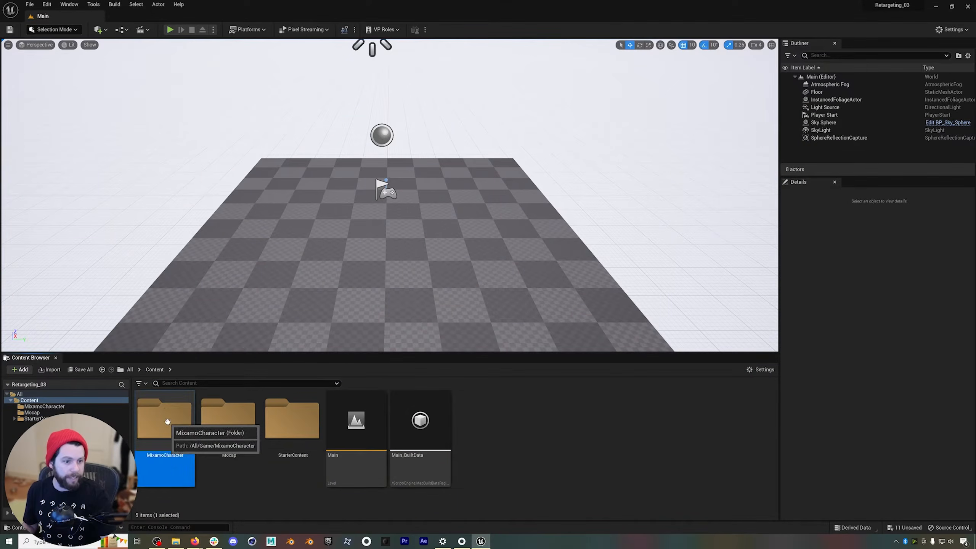
{"action": "double_click", "coordinate": [165, 417]}
Create an IK Rig for the T-Pose_10_ skeletal mesh in the MixamoCharacter folder and name it Mixamo_IK_RIG.
{"action": "right_click", "coordinate": [635, 432]}
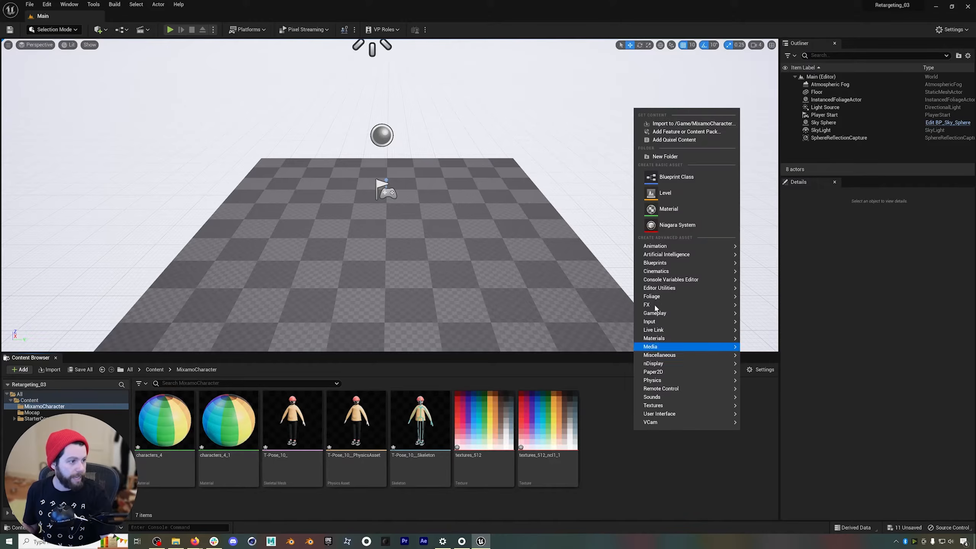
{"action": "mouse_move", "coordinate": [663, 248]}
{"action": "mouse_move", "coordinate": [792, 399]}
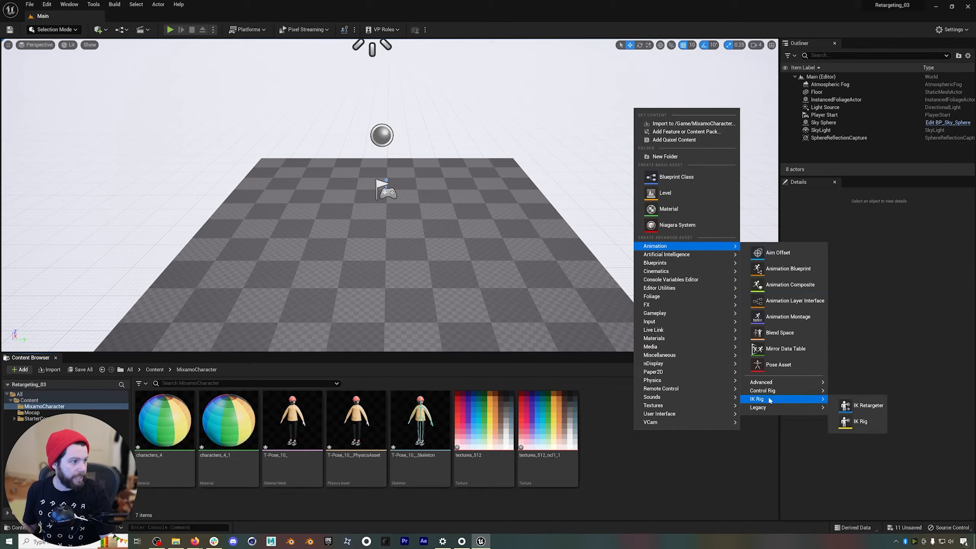
{"action": "left_click", "coordinate": [851, 422]}
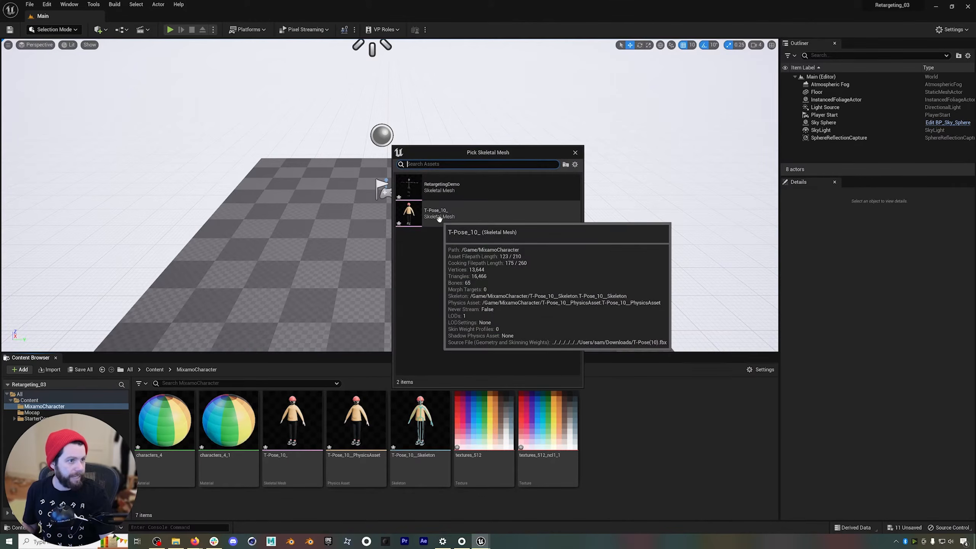
{"action": "left_click", "coordinate": [444, 213]}
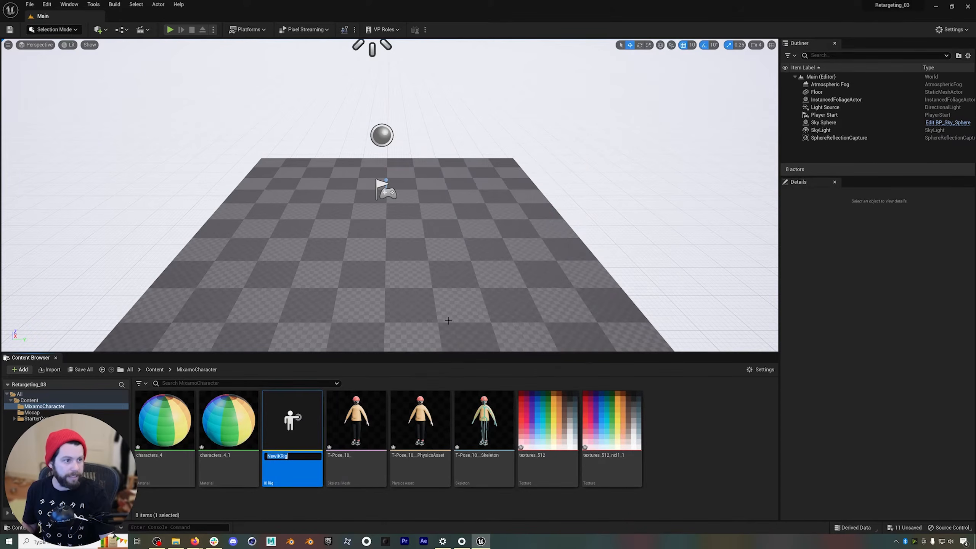
{"action": "type", "text": "Mixamo_IK_RIG"}
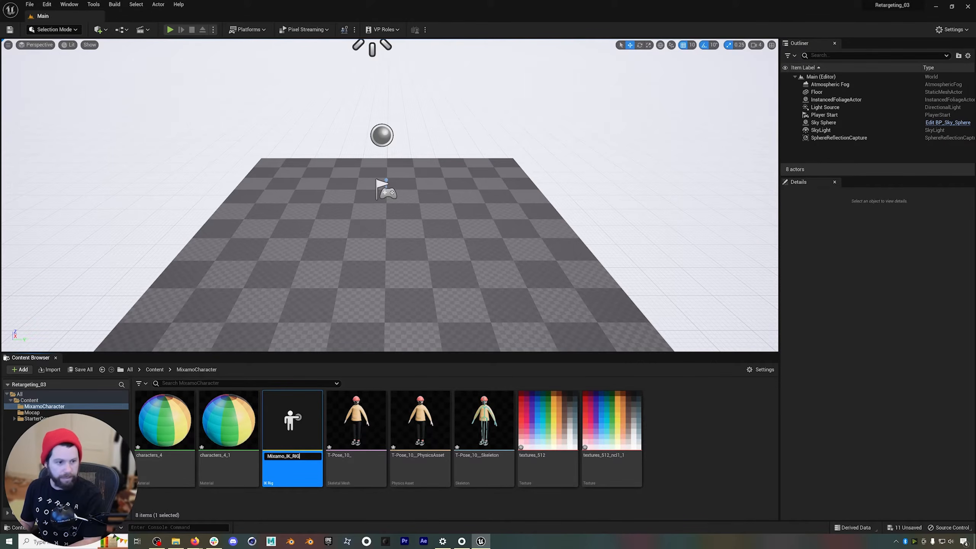
{"action": "key", "text": "Return"}
Open Mixamo_IK_RIG for editing and add a retarget chain named head without an IK goal.
{"action": "double_click", "coordinate": [309, 452]}
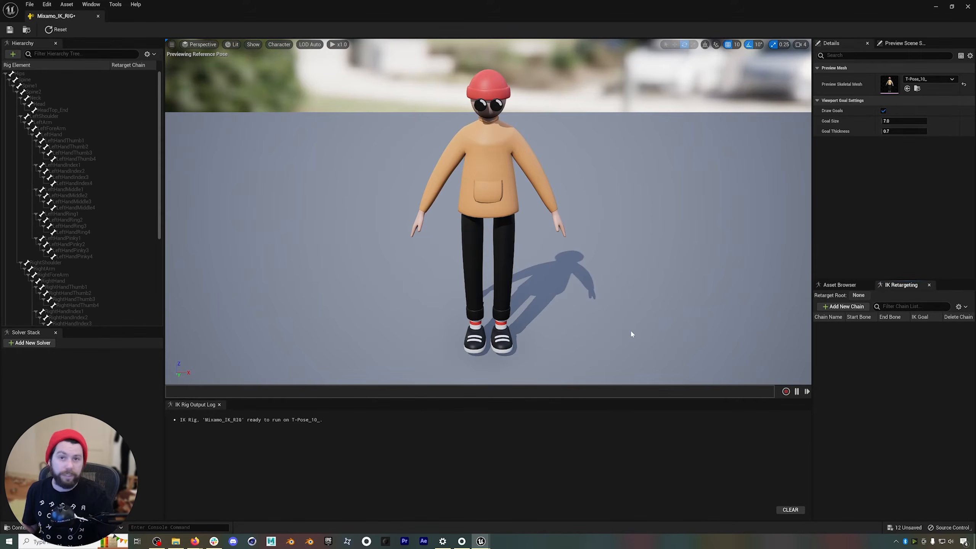
{"action": "left_click", "coordinate": [845, 308]}
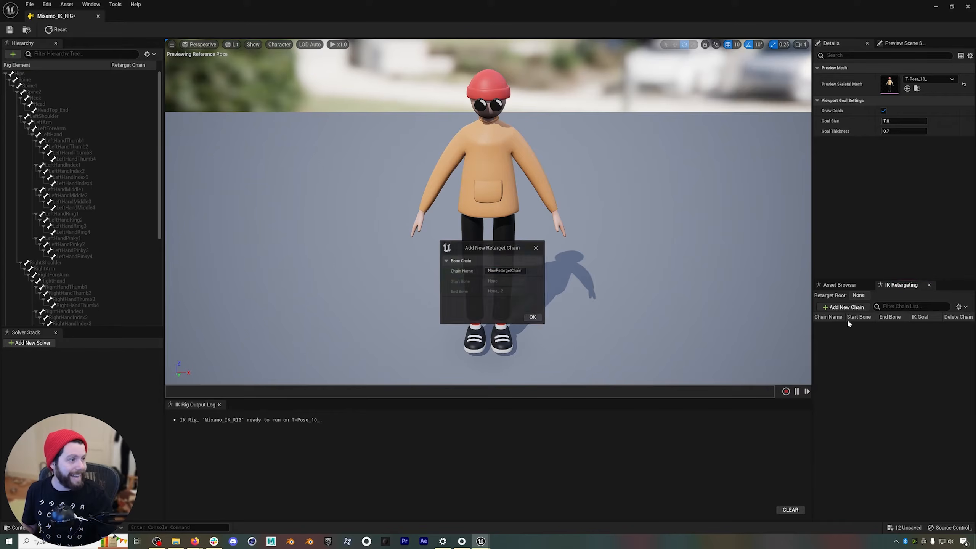
{"action": "left_click", "coordinate": [504, 271]}
{"action": "type", "text": "hea"}
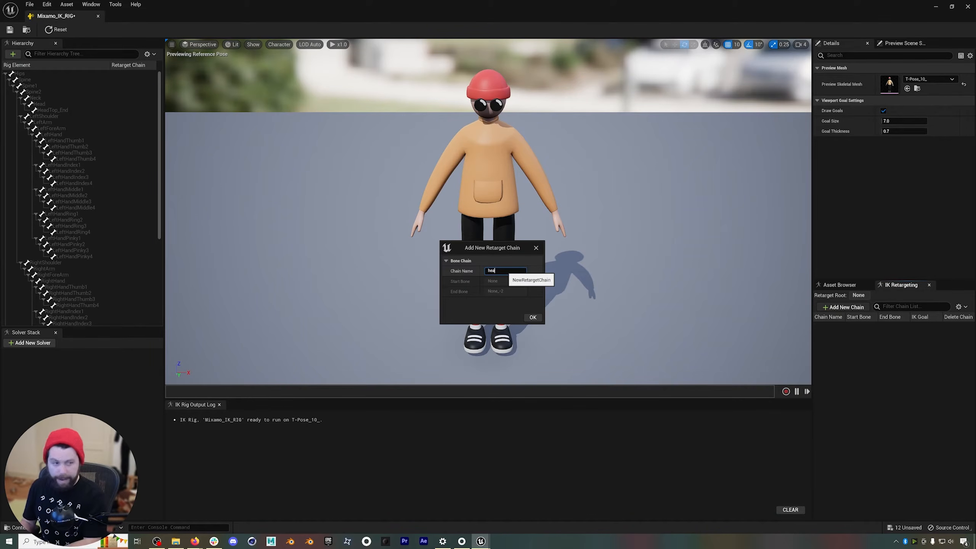
{"action": "type", "text": "d"}
{"action": "left_click", "coordinate": [533, 317]}
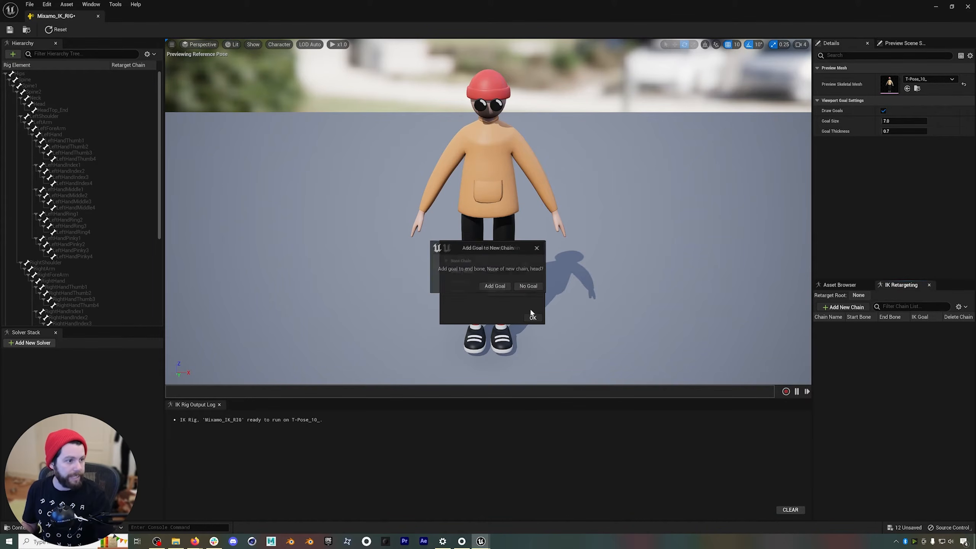
{"action": "left_click", "coordinate": [529, 288]}
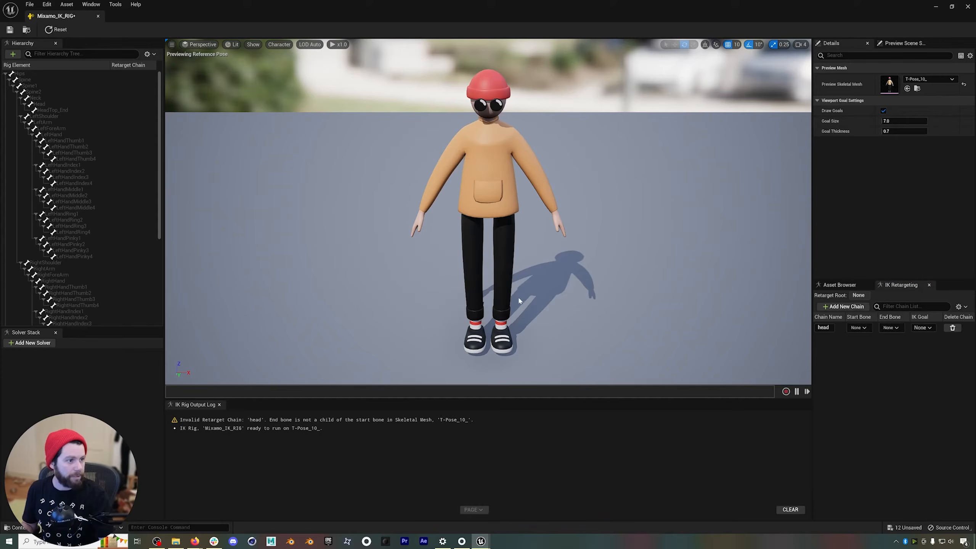
Add a retarget chain named spine without an IK goal.
{"action": "left_click", "coordinate": [845, 306]}
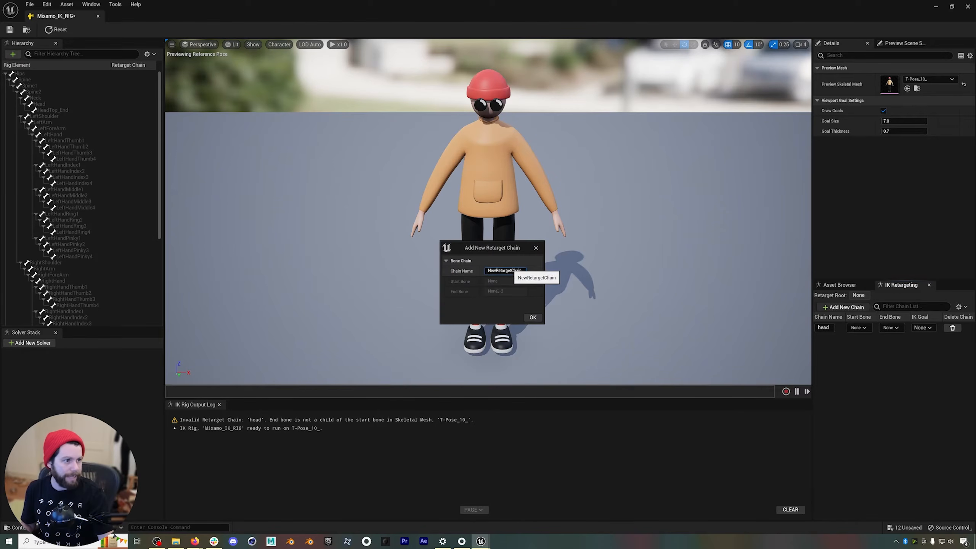
{"action": "type", "text": "spi"}
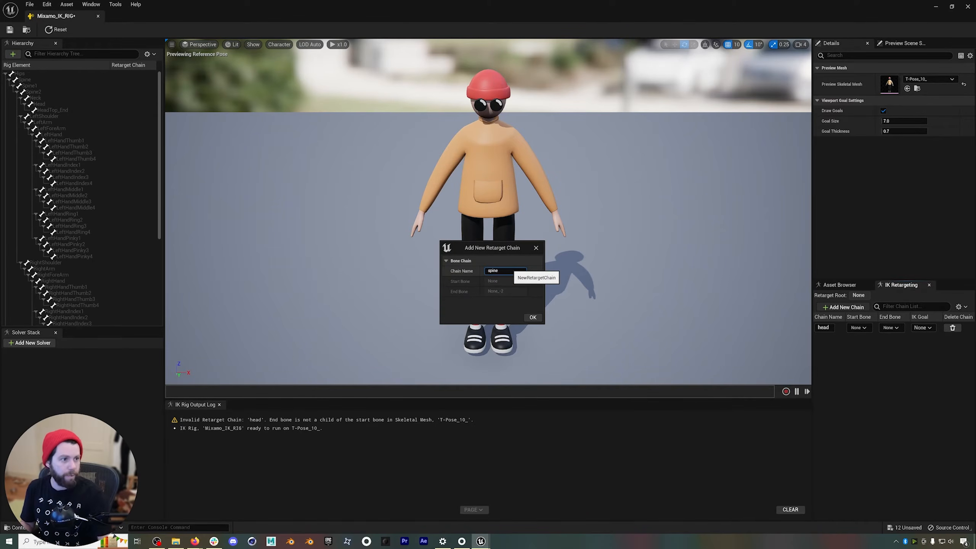
{"action": "type", "text": "ne"}
{"action": "left_click", "coordinate": [532, 317]}
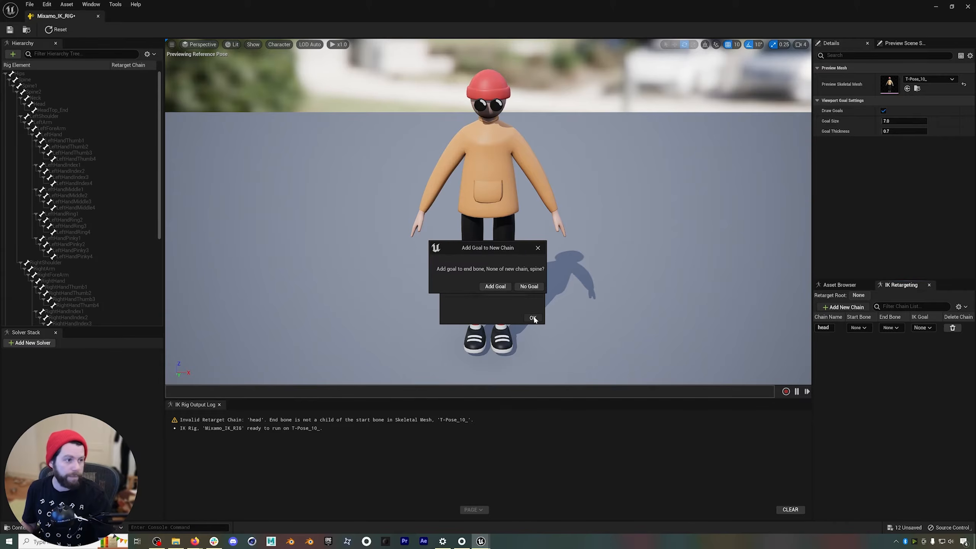
{"action": "left_click", "coordinate": [524, 287]}
Add retarget chains named armL, legL, thumbL, indexL, middleL, ringL and pinkyL without IK goals.
{"action": "left_click", "coordinate": [845, 307]}
{"action": "type", "text": "armL"}
{"action": "left_click", "coordinate": [532, 318]}
{"action": "left_click", "coordinate": [529, 286]}
{"action": "left_click", "coordinate": [845, 307]}
{"action": "type", "text": "legL"}
{"action": "left_click", "coordinate": [532, 317]}
{"action": "type", "text": "indexL"}
{"action": "left_click", "coordinate": [533, 317]}
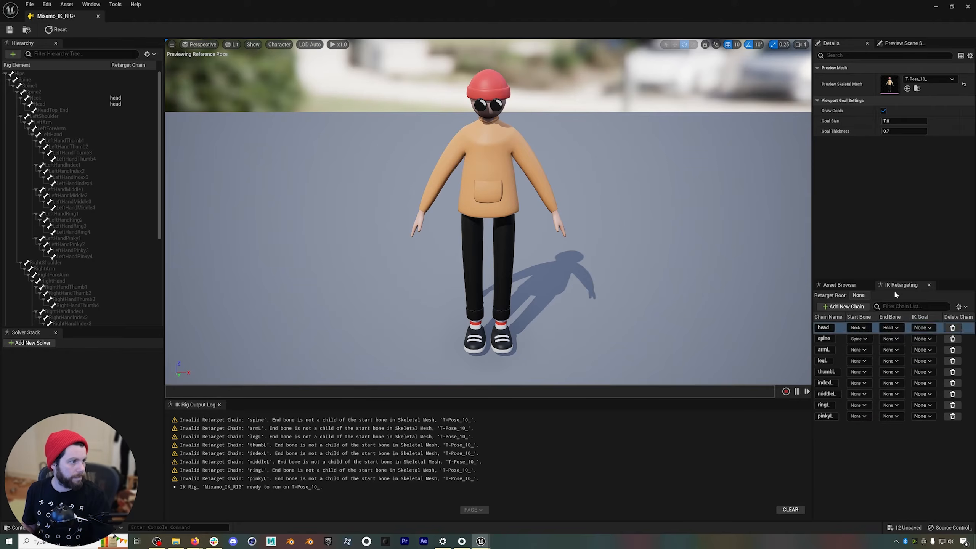
Assign chain start and end bones: Neck–Head, Spine–Spine2, LeftShoulder–LeftHand, LeftUpLeg–LeftFoot, and the first to fourth bones of each left finger.
{"action": "left_click", "coordinate": [891, 338]}
{"action": "left_click", "coordinate": [859, 350]}
{"action": "left_click", "coordinate": [859, 361]}
{"action": "left_click", "coordinate": [891, 361]}
{"action": "left_click", "coordinate": [891, 372]}
{"action": "left_click", "coordinate": [859, 383]}
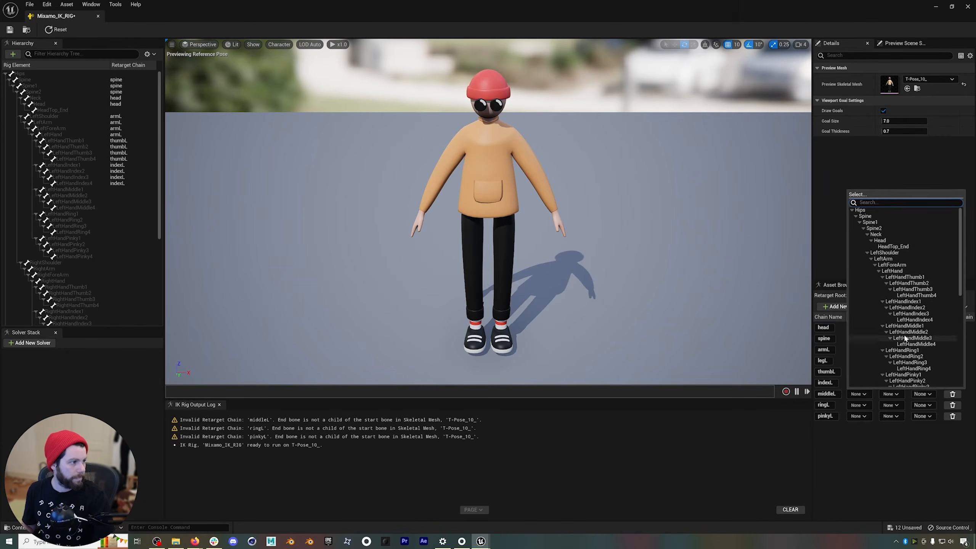
{"action": "left_click", "coordinate": [860, 394]}
{"action": "left_click", "coordinate": [860, 416]}
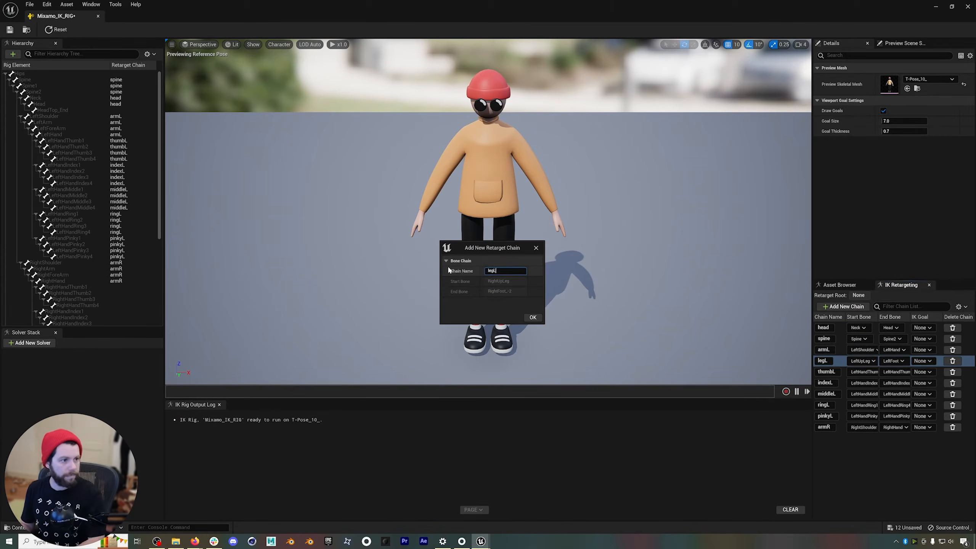
Mirror the left arm, leg and finger chains as armR, legR, thumbR, indexR, middleR, ringR and pinkyR.
{"action": "type", "text": "index"}
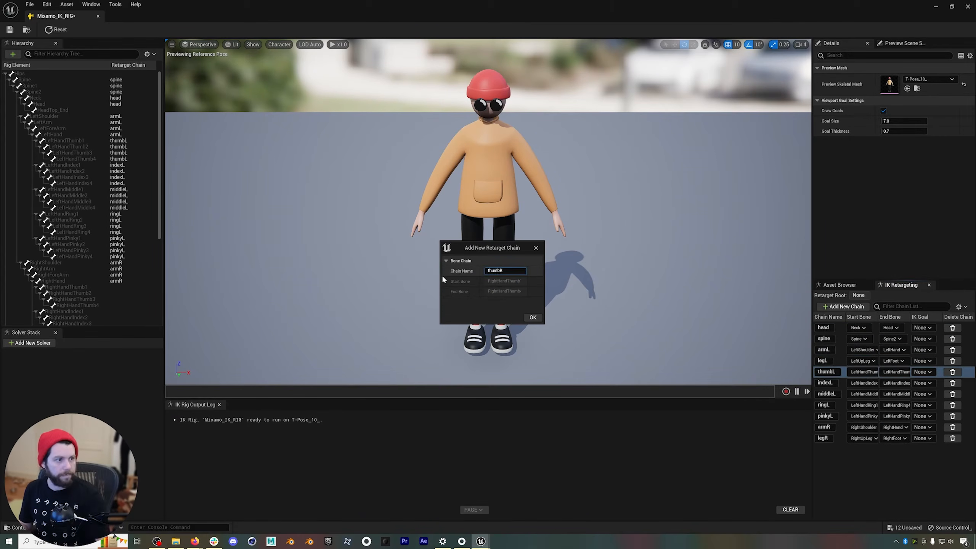
{"action": "type", "text": "R"}
{"action": "type", "text": "middleR"}
{"action": "left_click", "coordinate": [533, 317]}
{"action": "type", "text": "ringR"}
{"action": "type", "text": "pinkyR"}
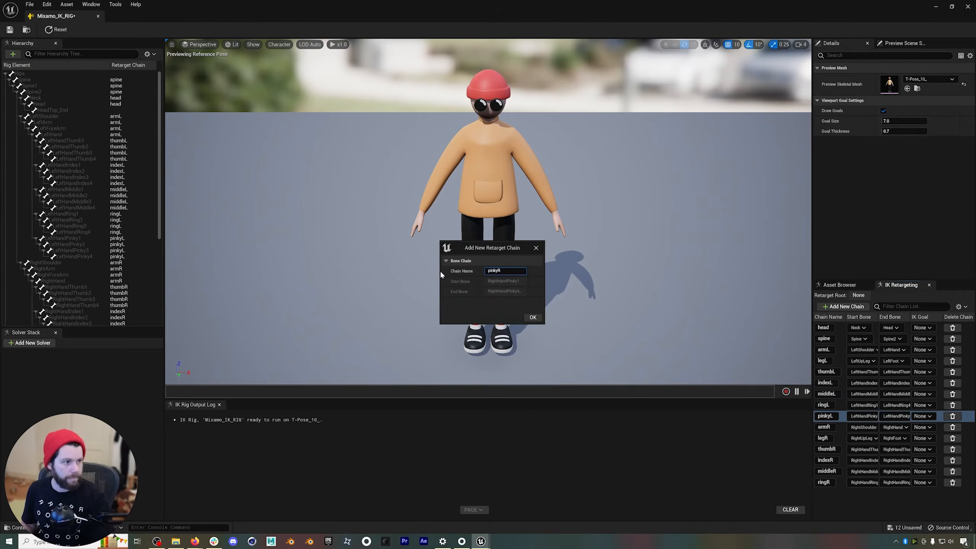
{"action": "left_click", "coordinate": [532, 317]}
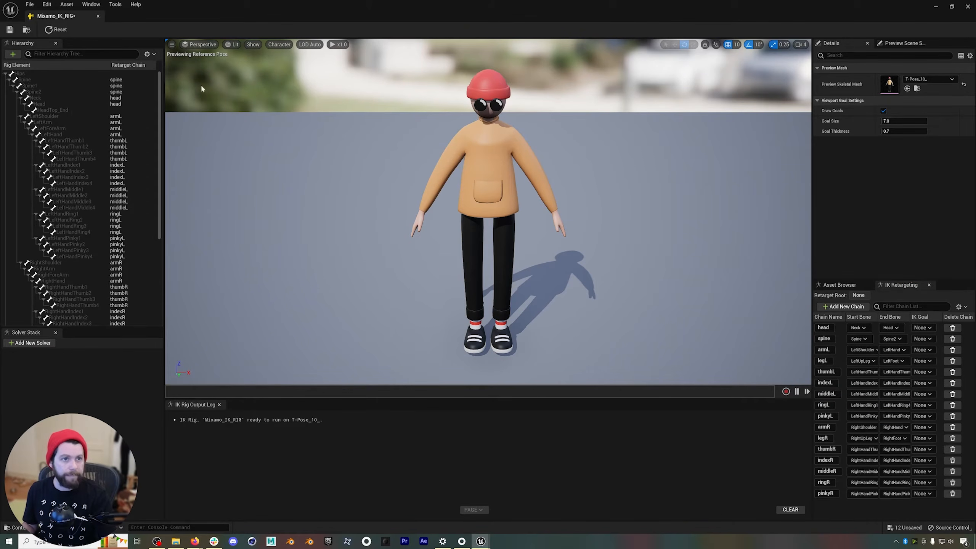
Set the Hips bone at the top of the hierarchy as the retarget root.
{"action": "left_click", "coordinate": [29, 75]}
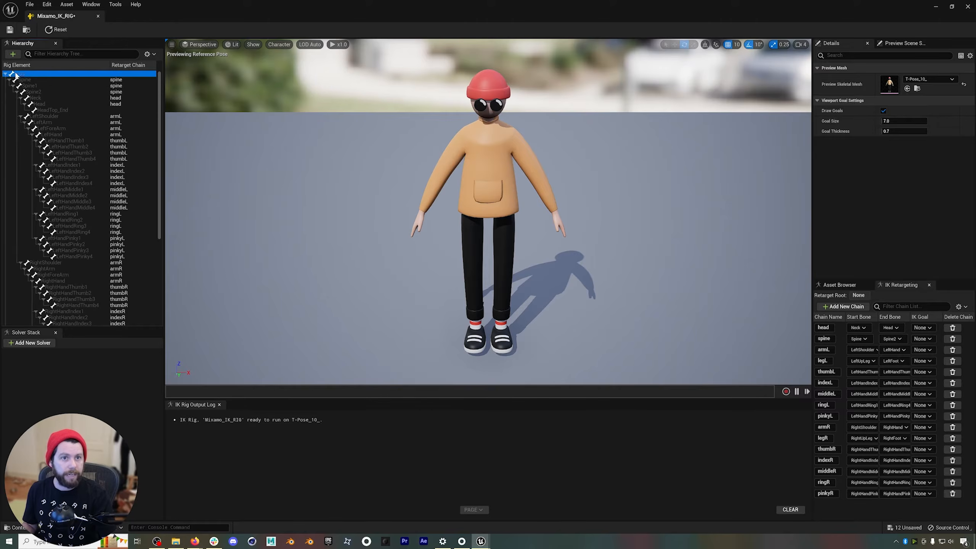
{"action": "right_click", "coordinate": [34, 75]}
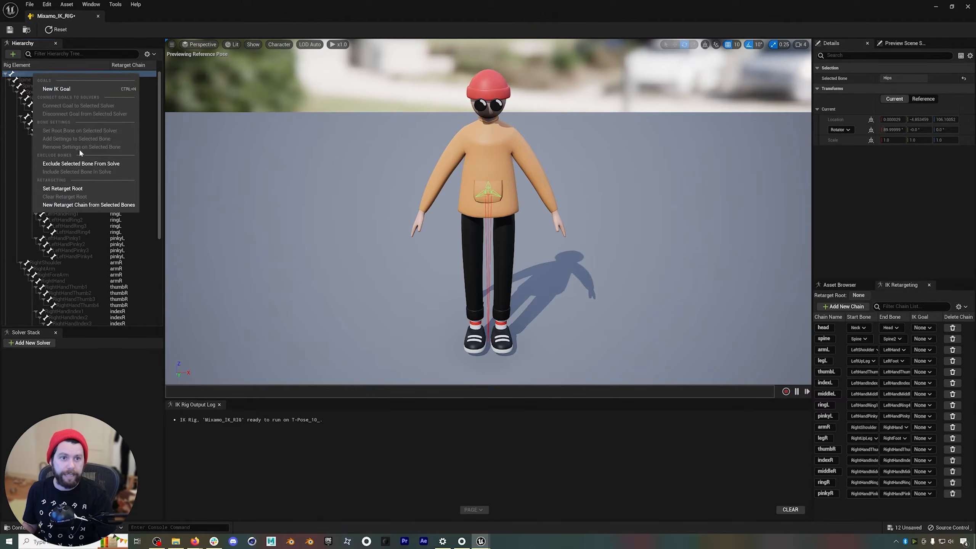
{"action": "left_click", "coordinate": [63, 188]}
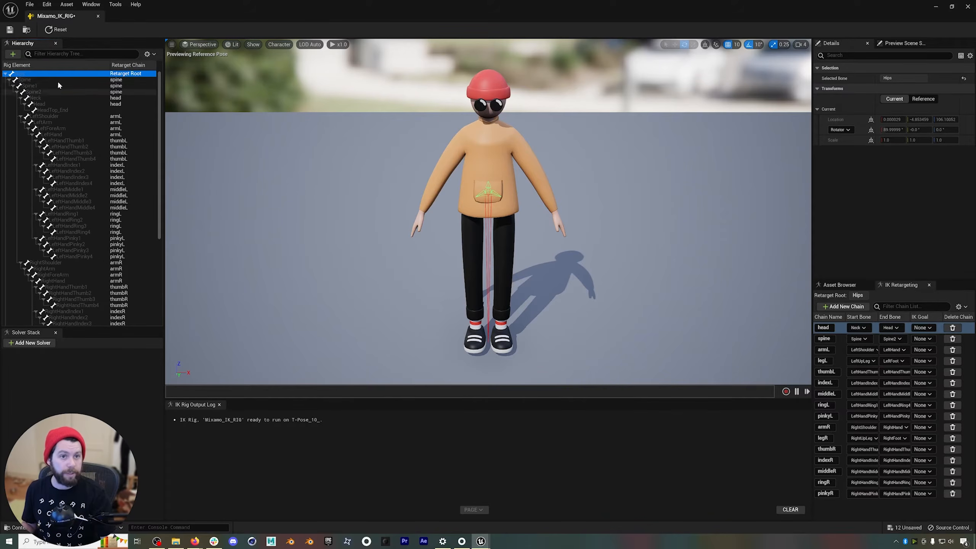
Save and close Mixamo_IK_RIG, and return to the main Content folder.
{"action": "left_click", "coordinate": [9, 30]}
{"action": "left_click", "coordinate": [98, 16]}
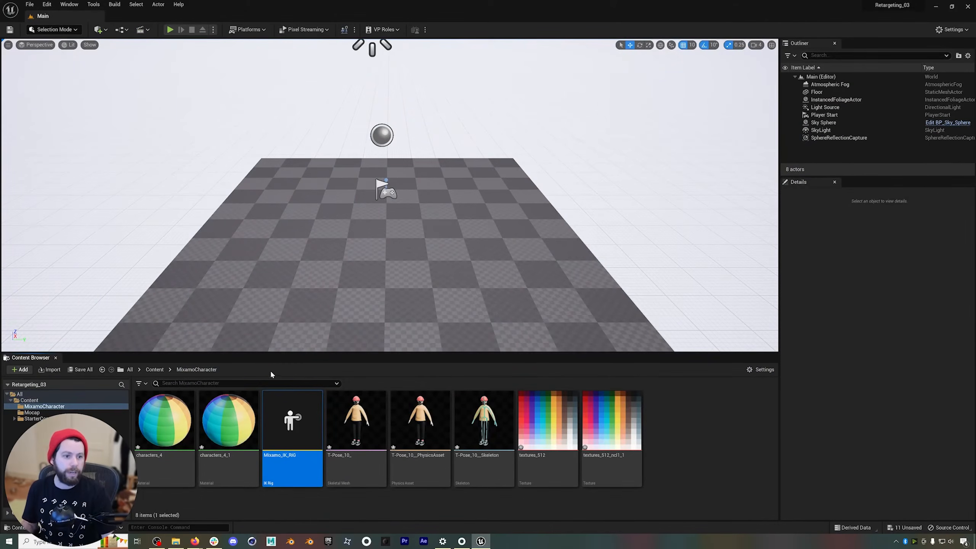
{"action": "left_click", "coordinate": [160, 369]}
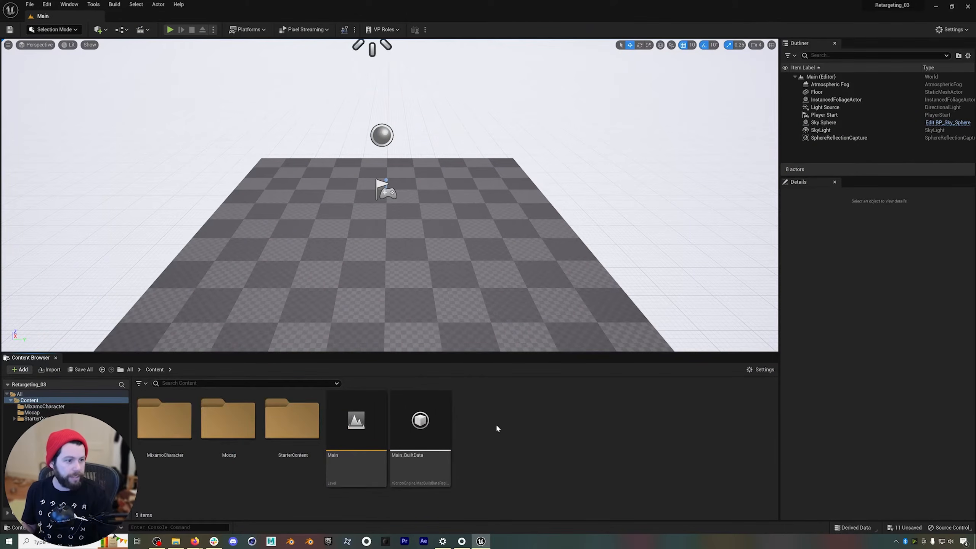
Create an IK Retargeter in the Content folder with Mocap_IK_RIG as its source, and name it Retargeting01.
{"action": "left_click", "coordinate": [228, 421]}
{"action": "right_click", "coordinate": [497, 423]}
{"action": "mouse_move", "coordinate": [538, 235]}
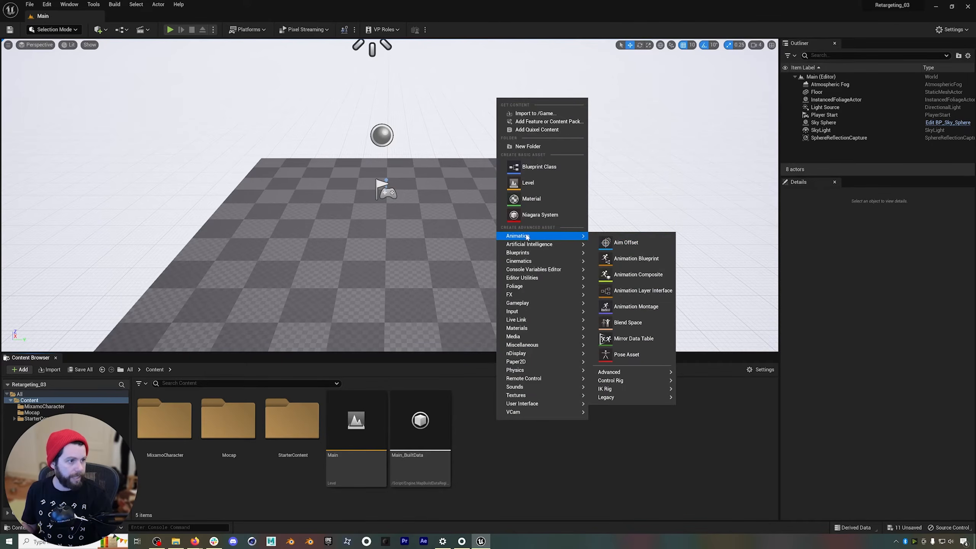
{"action": "mouse_move", "coordinate": [635, 388]}
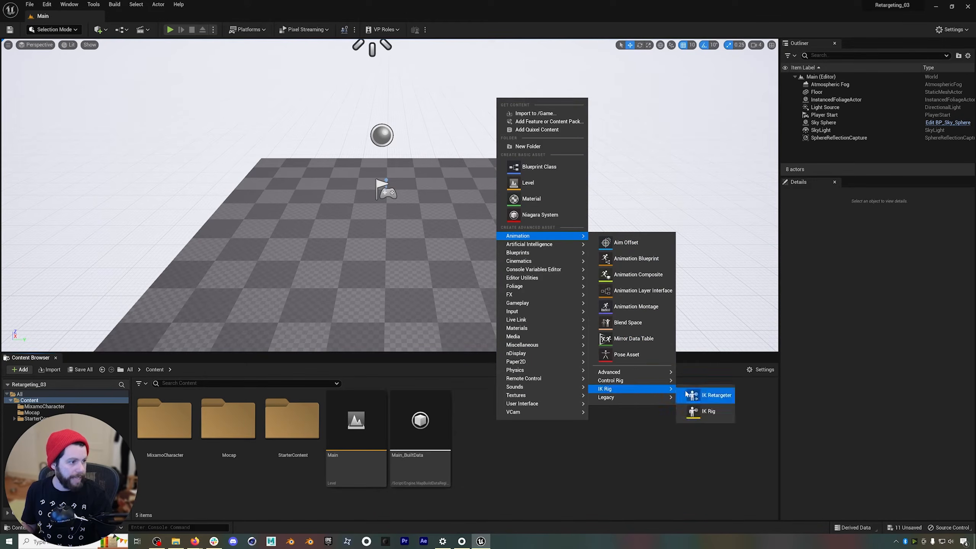
{"action": "left_click", "coordinate": [710, 396]}
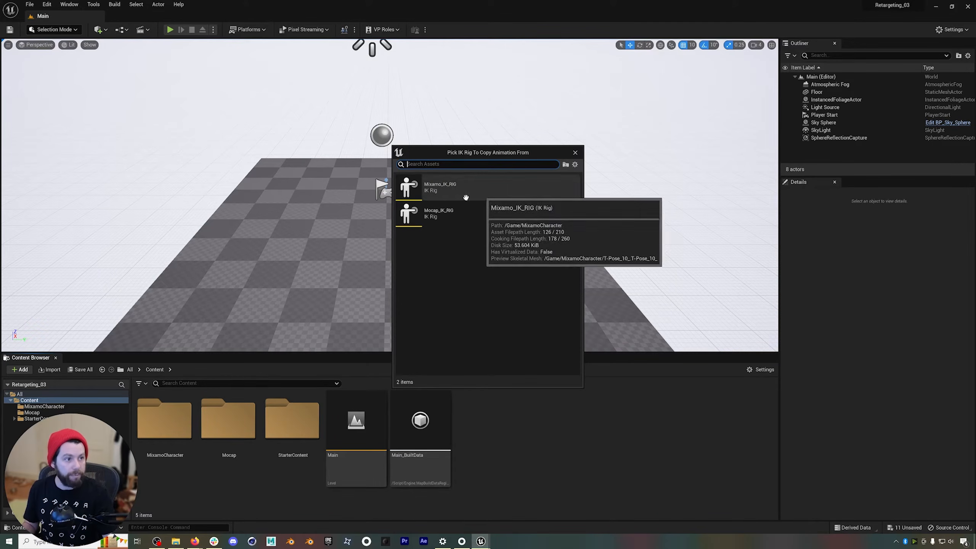
{"action": "left_click", "coordinate": [445, 218]}
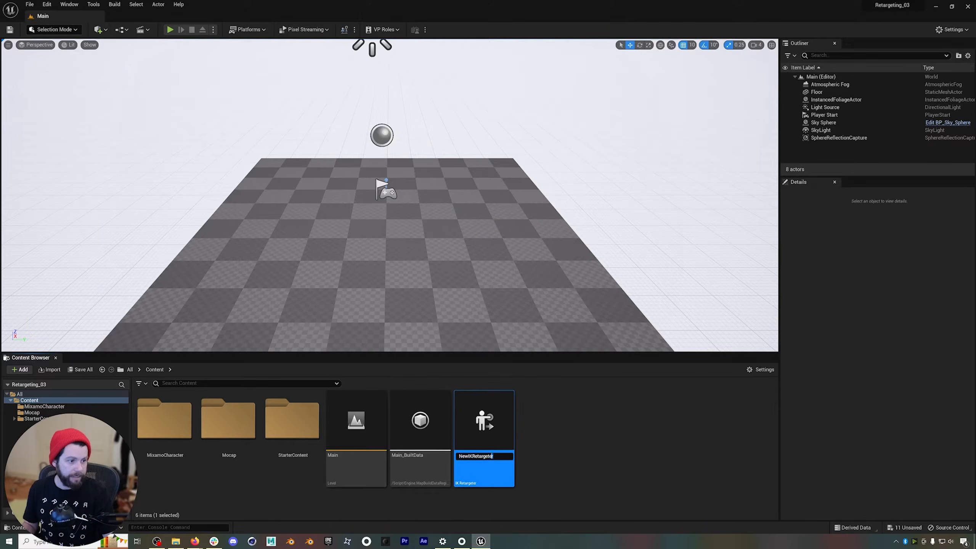
{"action": "type", "text": "Reta"}
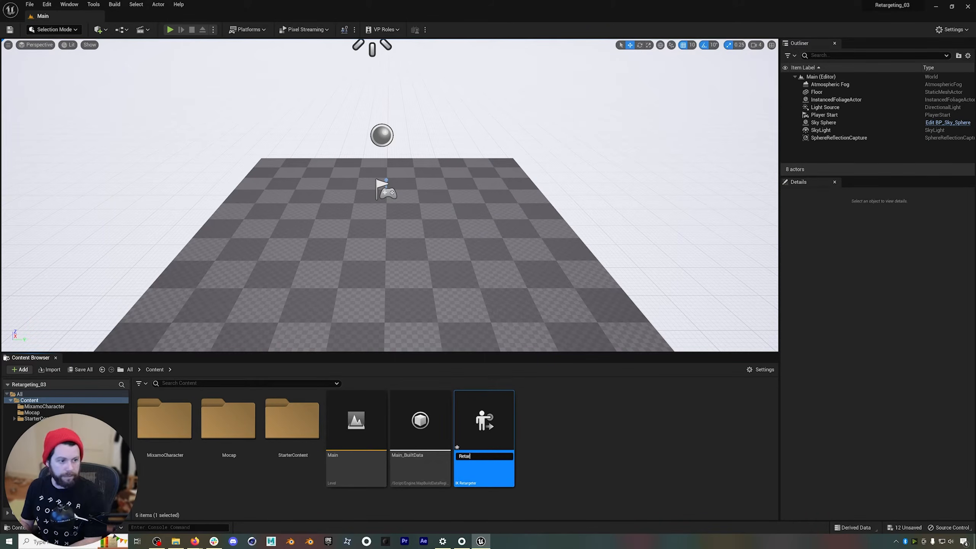
{"action": "type", "text": "rgeting01"}
{"action": "key", "text": "Return"}
Open the Retargeting01 asset and set its target IK Rig to Mixamo_IK_RIG.
{"action": "double_click", "coordinate": [490, 434]}
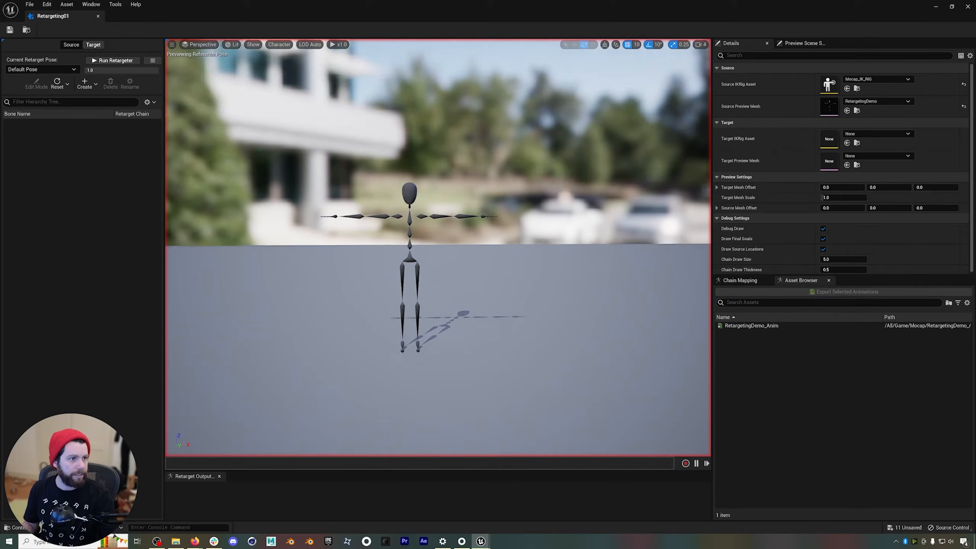
{"action": "mouse_move", "coordinate": [418, 241]}
{"action": "right_mouse_down", "text": "alt"}
{"action": "mouse_move", "coordinate": [453, 241]}
{"action": "mouse_move", "coordinate": [418, 241]}
{"action": "right_mouse_up", "text": "alt"}
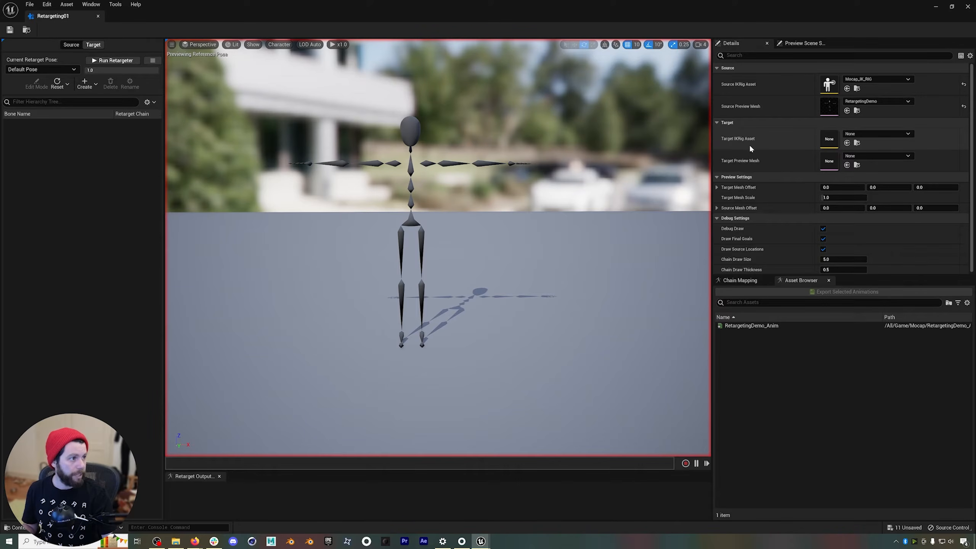
{"action": "left_click", "coordinate": [893, 135]}
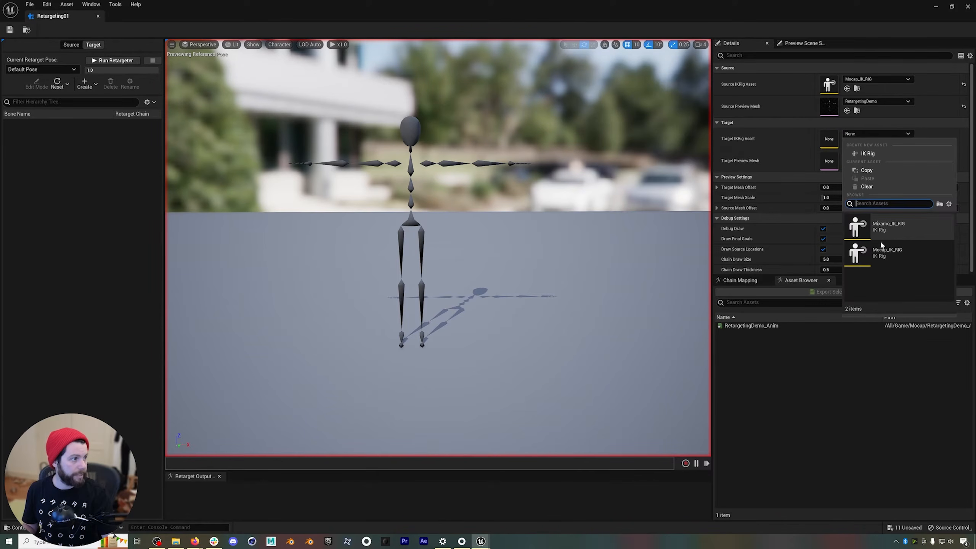
{"action": "left_click", "coordinate": [897, 223]}
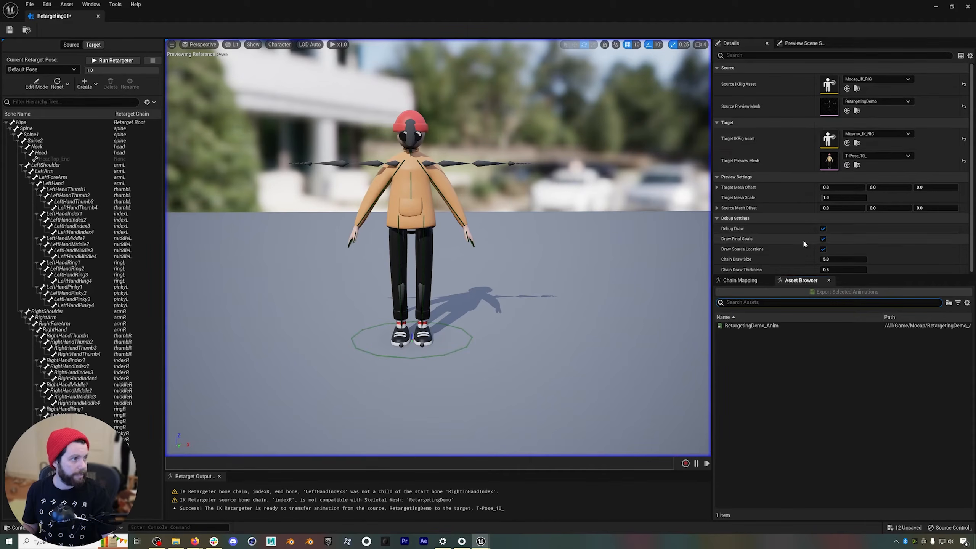
Offset the target mesh about 140 units in X beside the source skeleton, and set the target mesh scale to 1.
{"action": "mouse_move", "coordinate": [840, 187]}
{"action": "left_mouse_down"}
{"action": "mouse_move", "coordinate": [869, 187]}
{"action": "mouse_move", "coordinate": [819, 189]}
{"action": "mouse_move", "coordinate": [854, 188]}
{"action": "left_mouse_up"}
{"action": "mouse_move", "coordinate": [521, 196]}
{"action": "right_mouse_down"}
{"action": "mouse_move", "coordinate": [557, 189]}
{"action": "mouse_move", "coordinate": [521, 192]}
{"action": "right_mouse_up"}
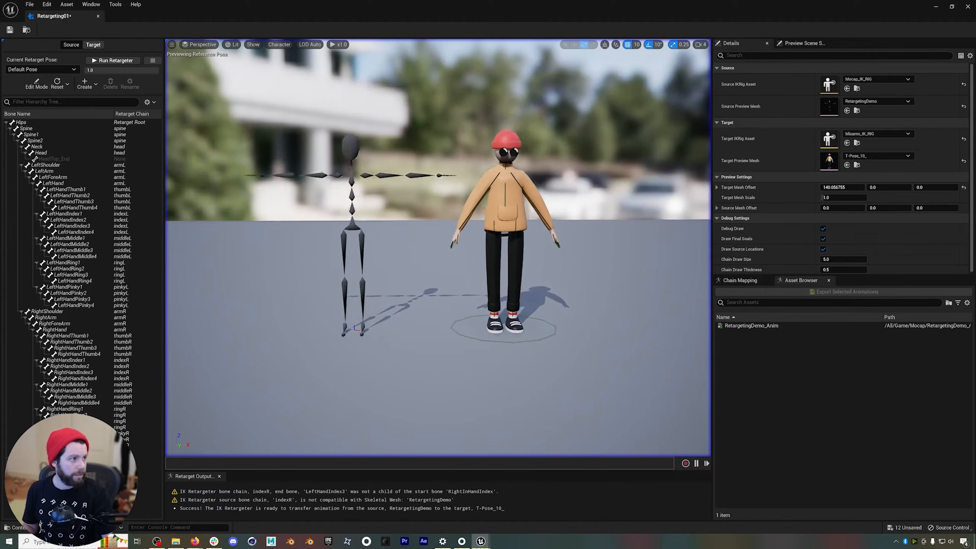
{"action": "mouse_move", "coordinate": [846, 198]}
{"action": "left_mouse_down"}
{"action": "mouse_move", "coordinate": [869, 197]}
{"action": "mouse_move", "coordinate": [826, 198]}
{"action": "mouse_move", "coordinate": [856, 197]}
{"action": "left_mouse_up"}
{"action": "type", "text": "1"}
{"action": "key", "text": "Return"}
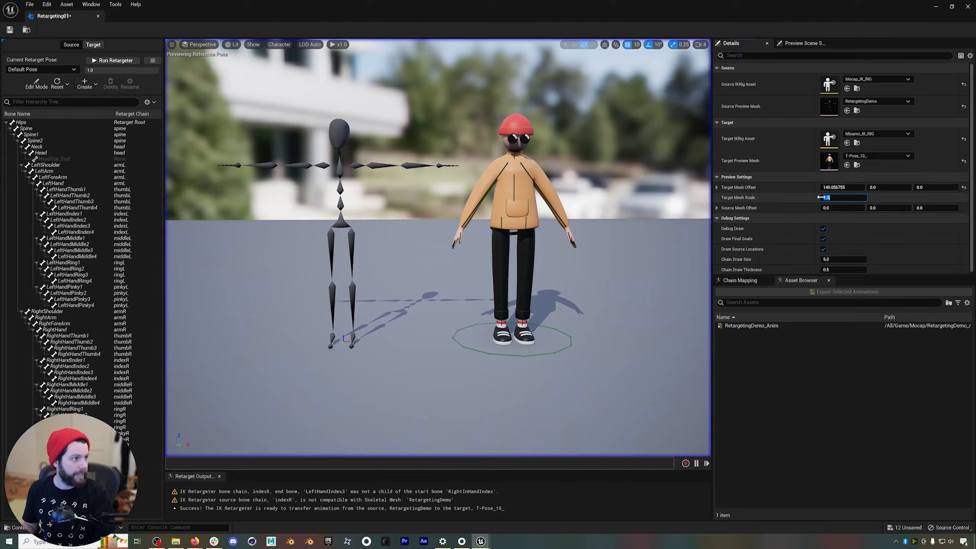
Review the chain mapping, and preview RetargetingDemo_Anim on both characters, scrubbing back to the first frame.
{"action": "left_click", "coordinate": [739, 280]}
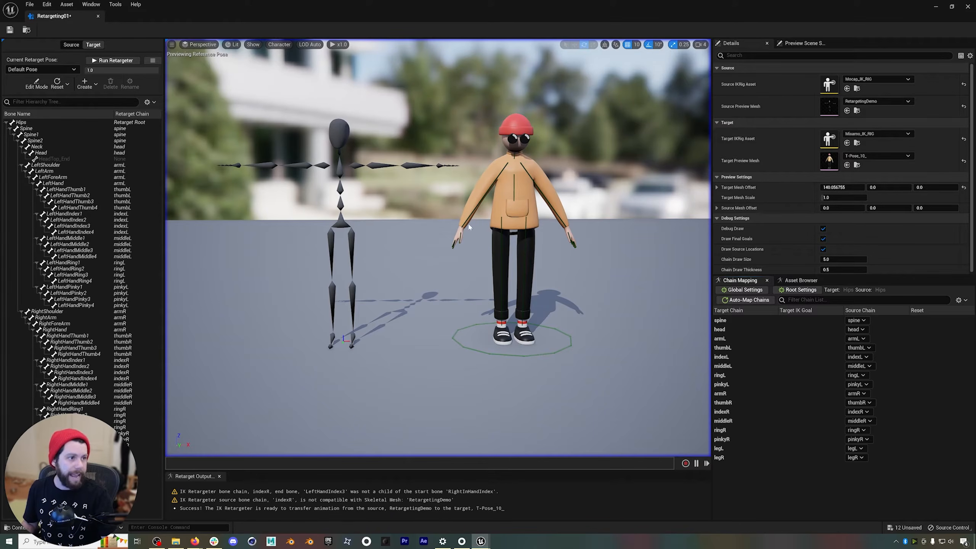
{"action": "right_click_drag", "start_coordinate": [438, 246], "coordinate": [415, 184]}
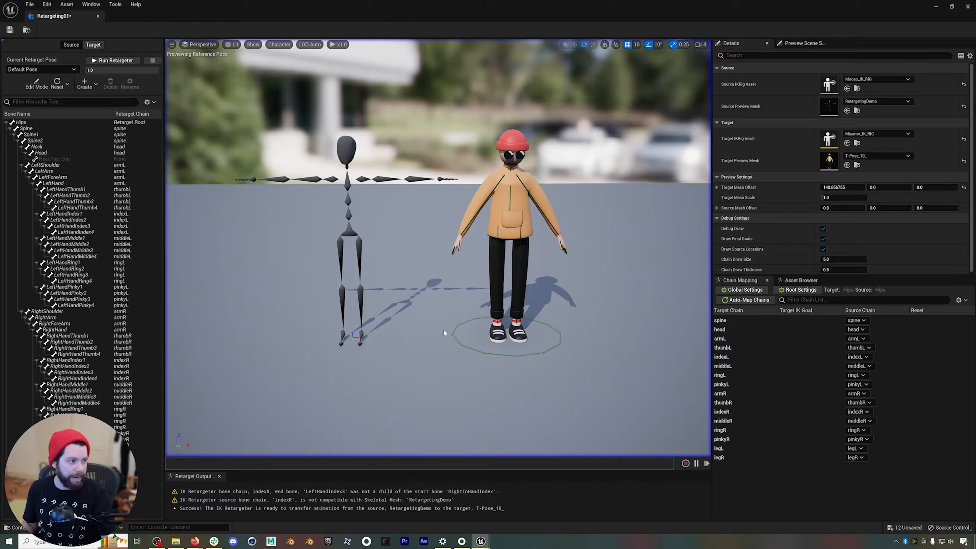
{"action": "left_click", "coordinate": [800, 280]}
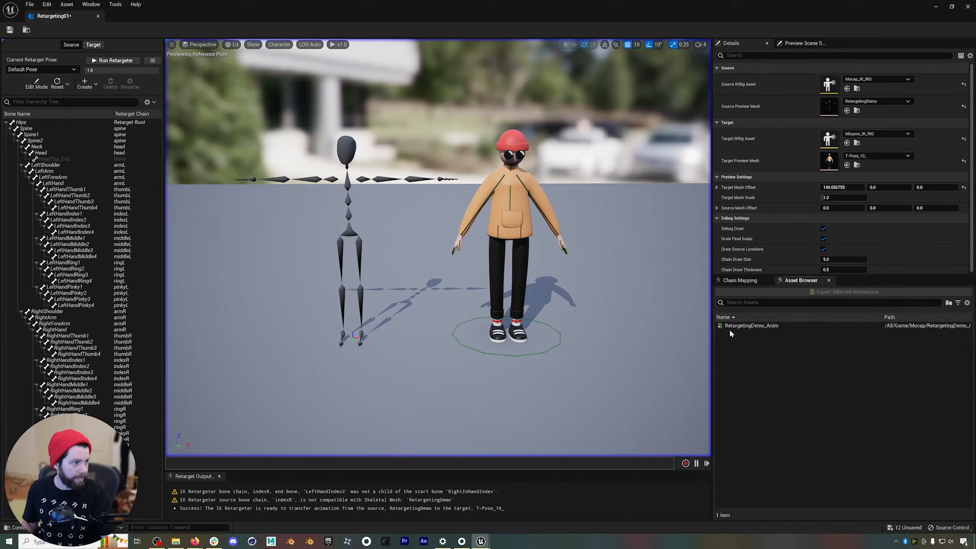
{"action": "double_click", "coordinate": [751, 325]}
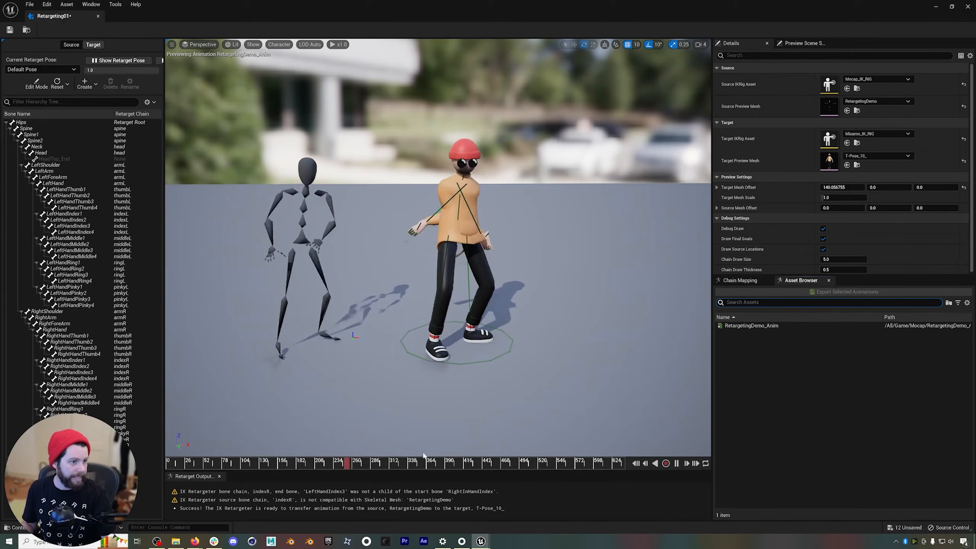
{"action": "left_click_drag", "start_coordinate": [357, 464], "coordinate": [271, 464]}
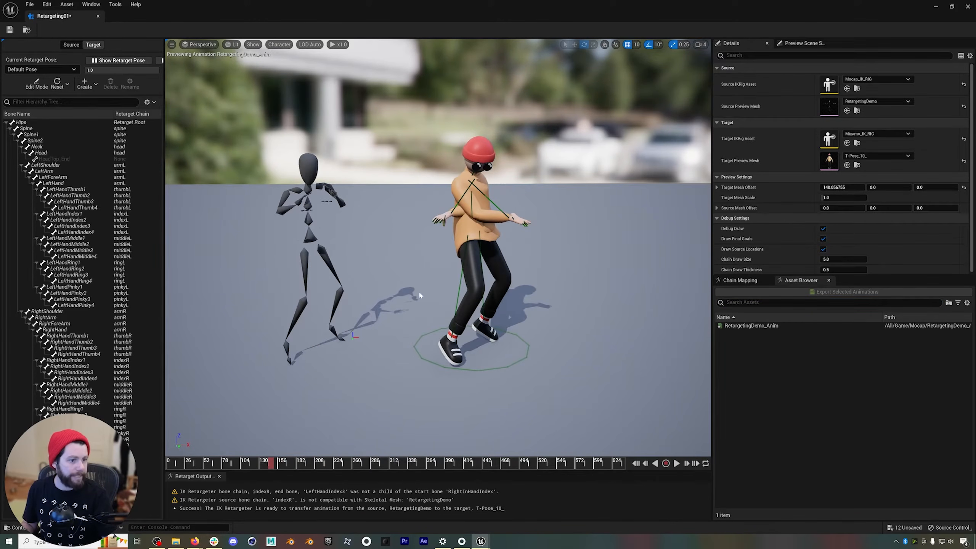
{"action": "left_click_drag", "start_coordinate": [196, 464], "coordinate": [166, 464]}
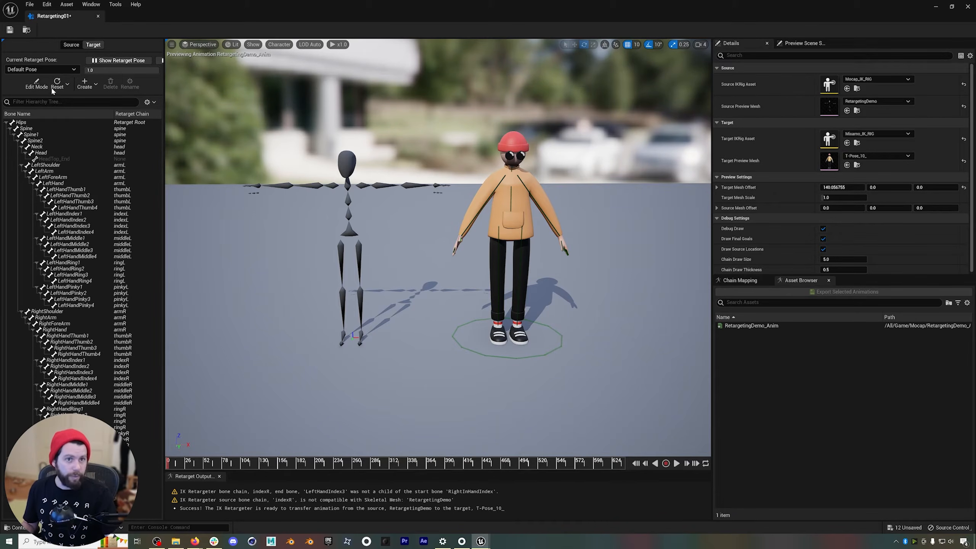
Enter pose editing for the target skeleton and set bone drawing to All Hierarchy.
{"action": "left_click", "coordinate": [37, 84]}
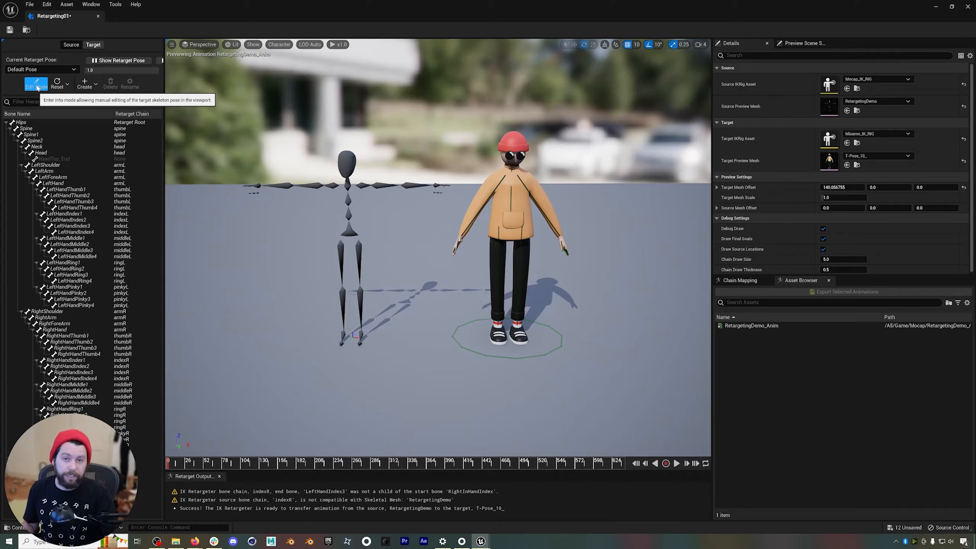
{"action": "left_click", "coordinate": [37, 83]}
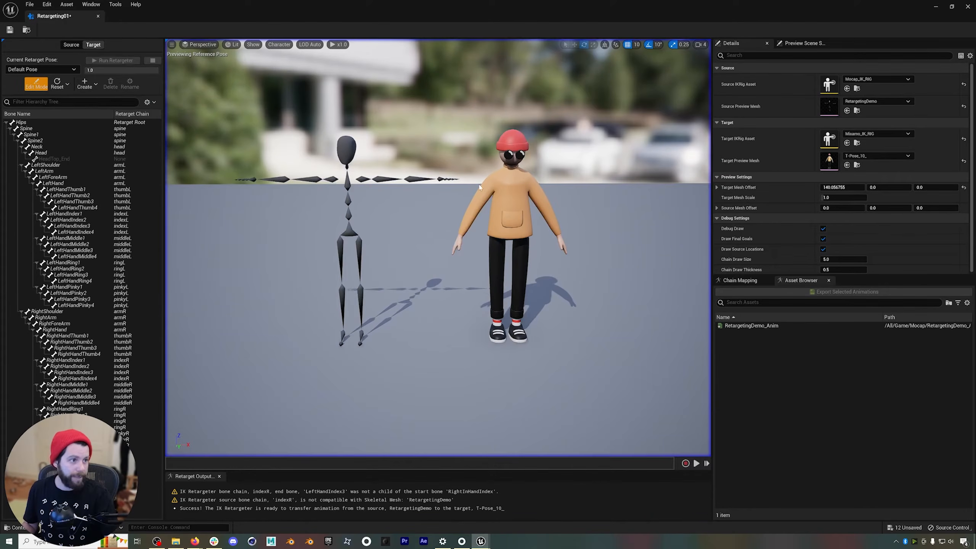
{"action": "right_click_drag", "start_coordinate": [424, 210], "coordinate": [405, 195]}
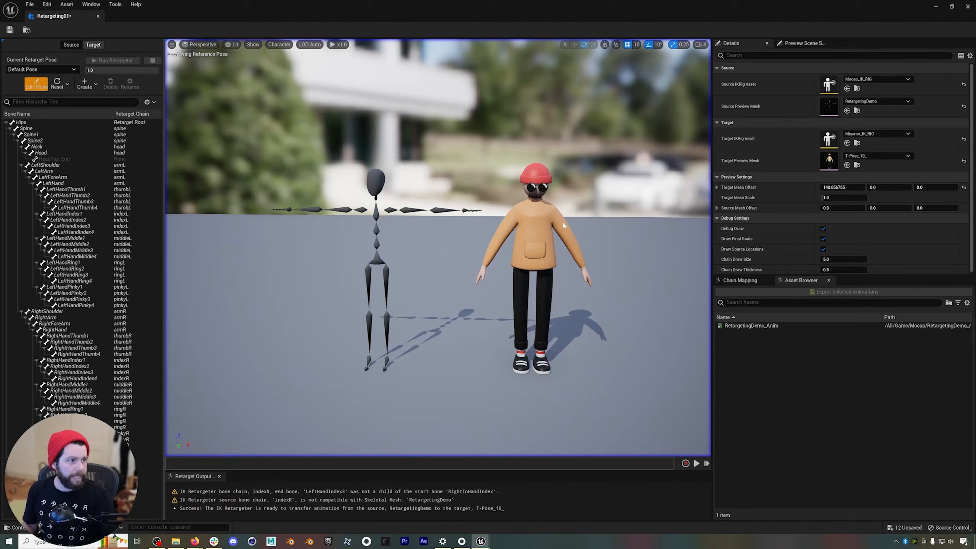
{"action": "left_click", "coordinate": [279, 44]}
{"action": "mouse_move", "coordinate": [284, 82]}
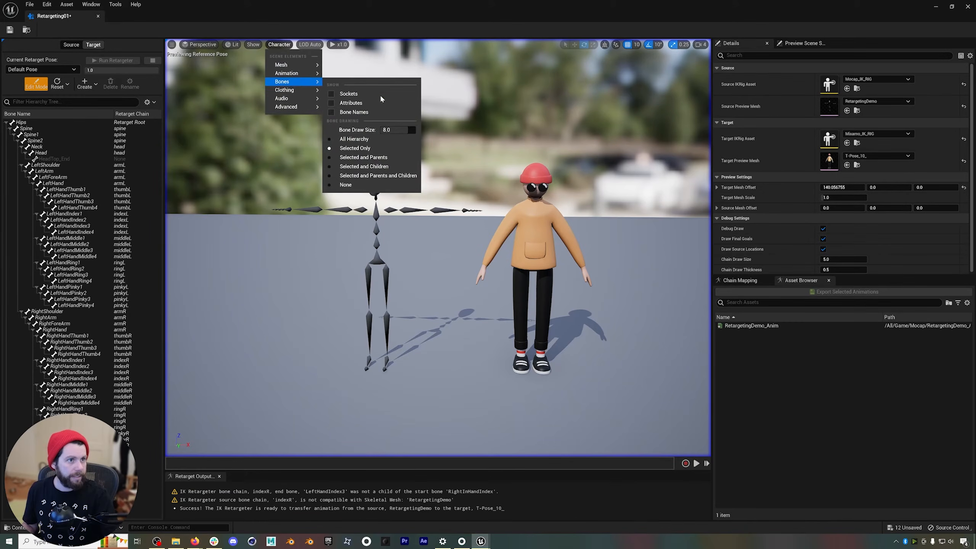
{"action": "left_click", "coordinate": [362, 140]}
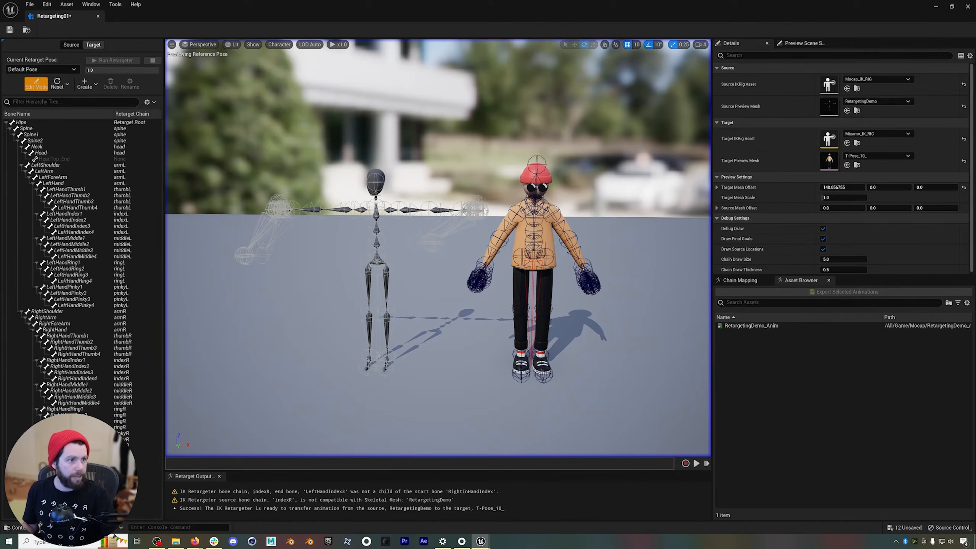
Rotate the target's LeftArm and RightArm bones by -60° each to match the source's T-pose, and clear the selection.
{"action": "left_click", "coordinate": [562, 216]}
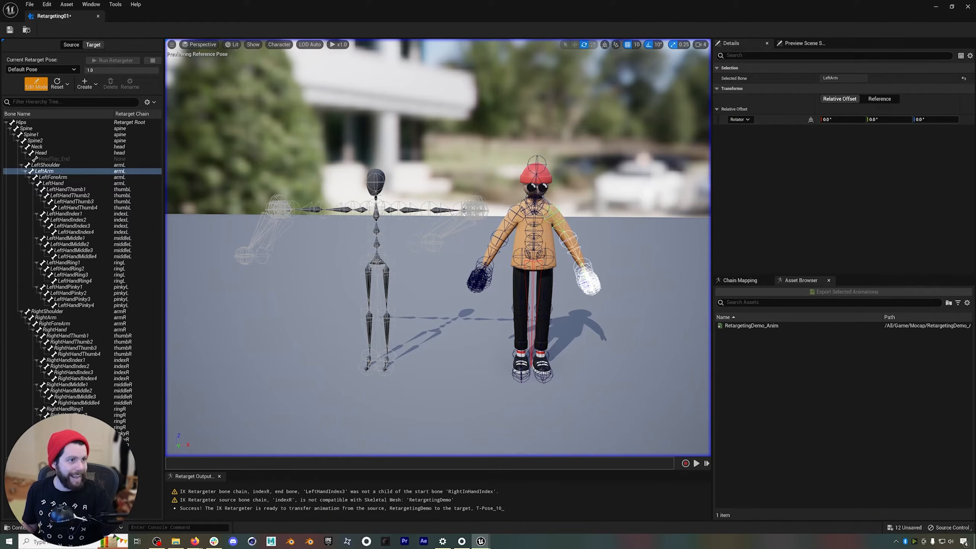
{"action": "left_click_drag", "start_coordinate": [521, 204], "coordinate": [527, 233]}
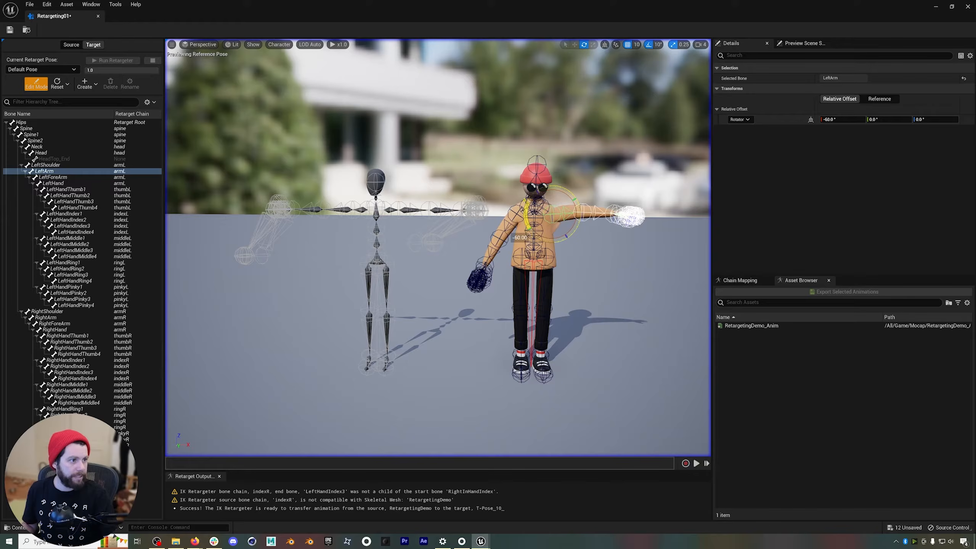
{"action": "left_click", "coordinate": [516, 209]}
{"action": "left_click_drag", "start_coordinate": [527, 237], "coordinate": [530, 251]}
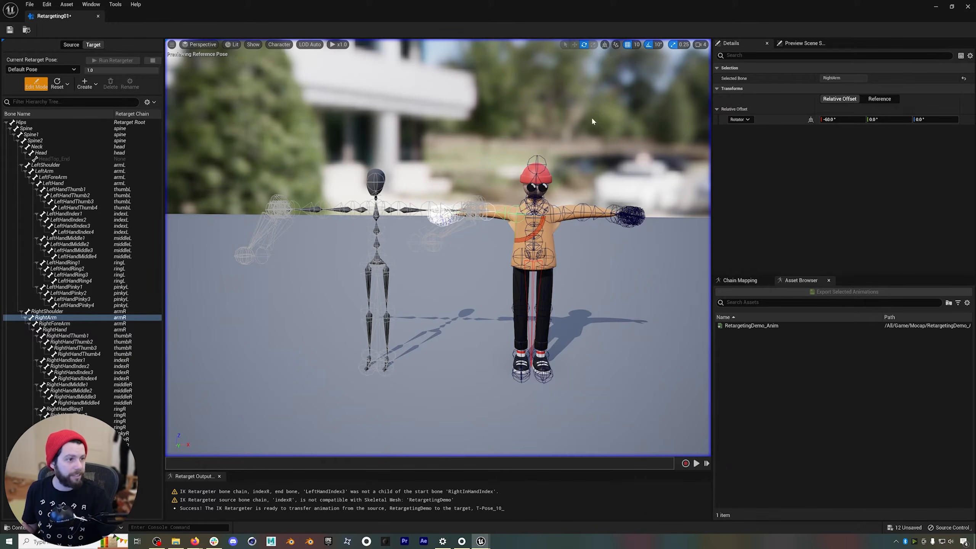
{"action": "left_click", "coordinate": [600, 163]}
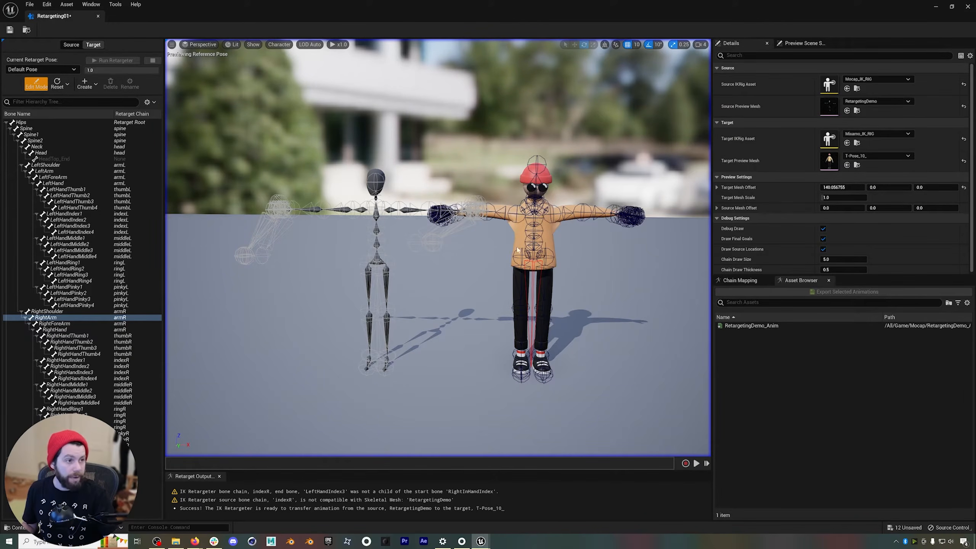
Set bone drawing to None and inspect the target's left hand and overall T-pose against the source.
{"action": "key", "text": "w"}
{"action": "right_click_drag", "start_coordinate": [538, 246], "coordinate": [505, 281]}
{"action": "key", "text": "w"}
{"action": "right_click_drag", "start_coordinate": [400, 233], "coordinate": [445, 223]}
{"action": "left_click", "coordinate": [450, 221]}
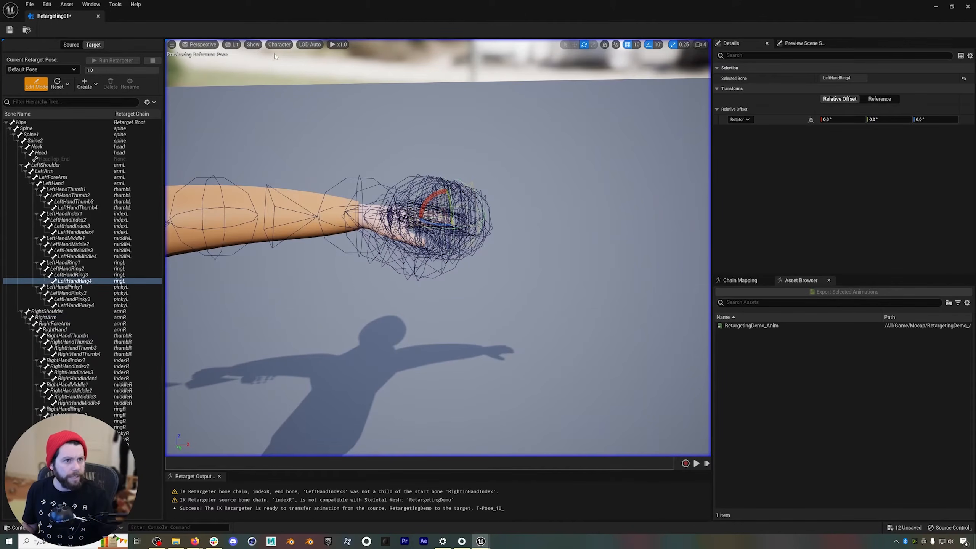
{"action": "key", "text": "Escape"}
{"action": "left_click", "coordinate": [279, 45]}
{"action": "mouse_move", "coordinate": [288, 81]}
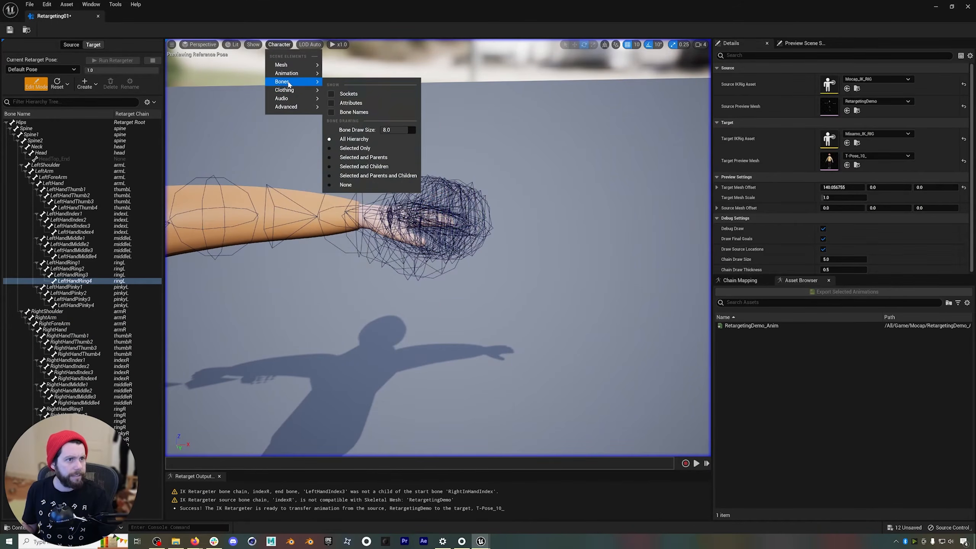
{"action": "left_click", "coordinate": [345, 185]}
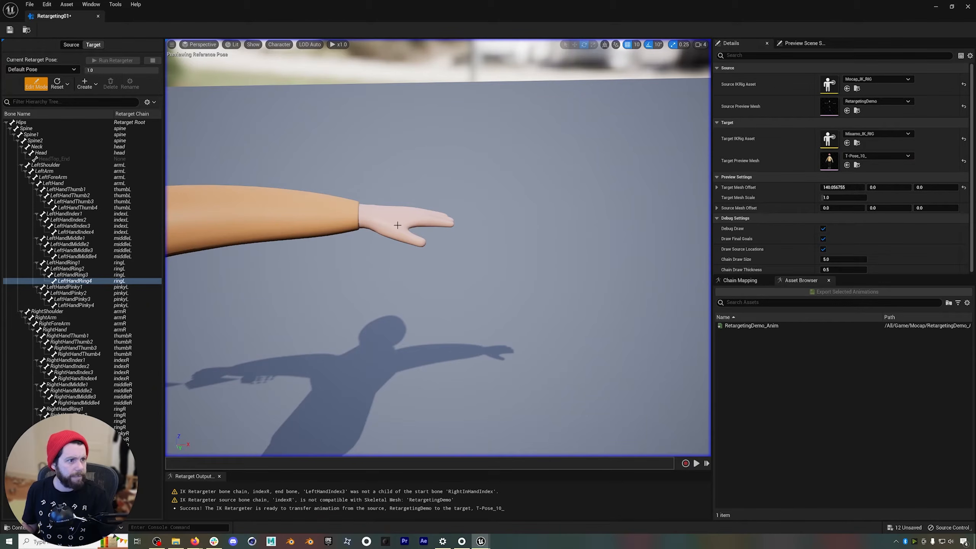
{"action": "key", "text": "s"}
{"action": "mouse_move", "coordinate": [313, 197]}
{"action": "right_mouse_down"}
{"action": "mouse_move", "coordinate": [298, 153]}
{"action": "mouse_move", "coordinate": [306, 214]}
{"action": "right_mouse_up"}
{"action": "key", "text": "d"}
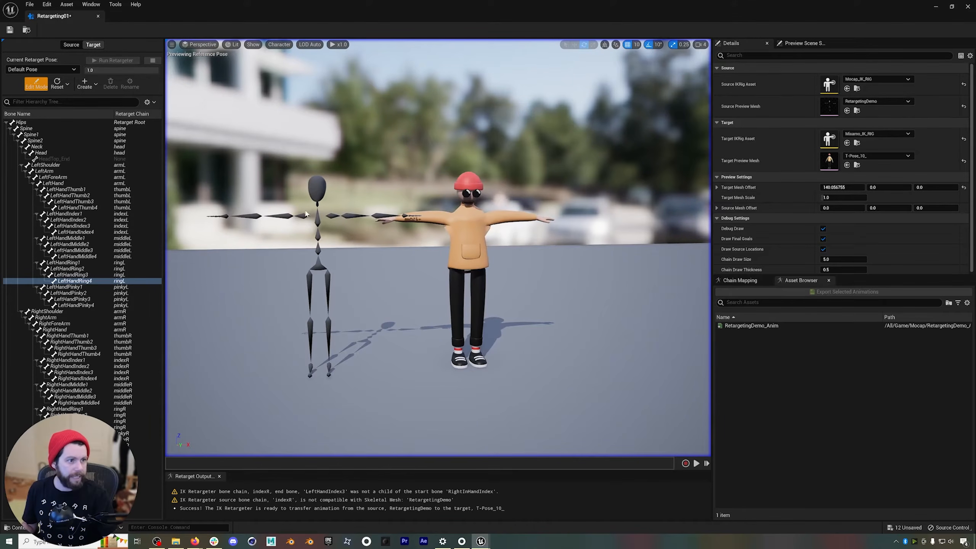
Leave pose editing and run the retargeter, scrubbing through the animation to check the corrected arms.
{"action": "left_click", "coordinate": [42, 85]}
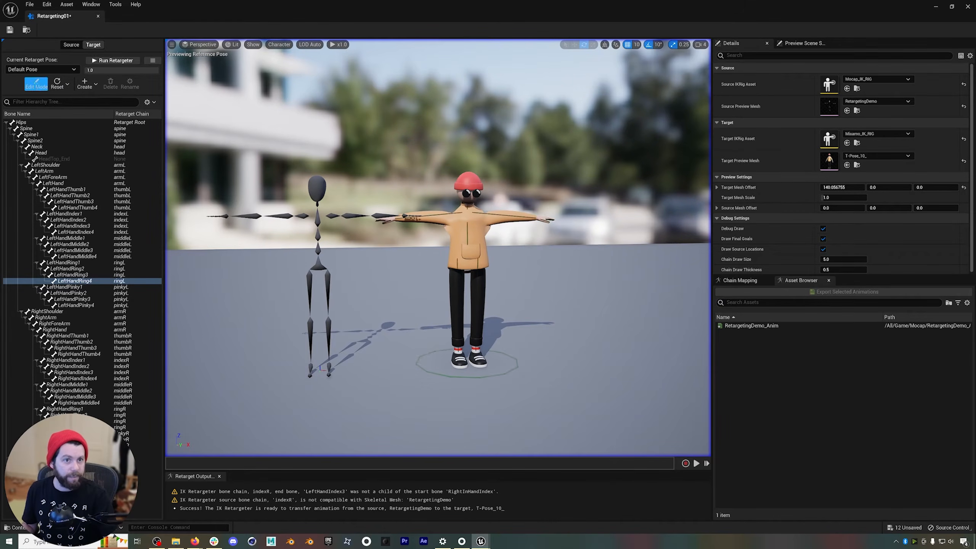
{"action": "left_click", "coordinate": [115, 60]}
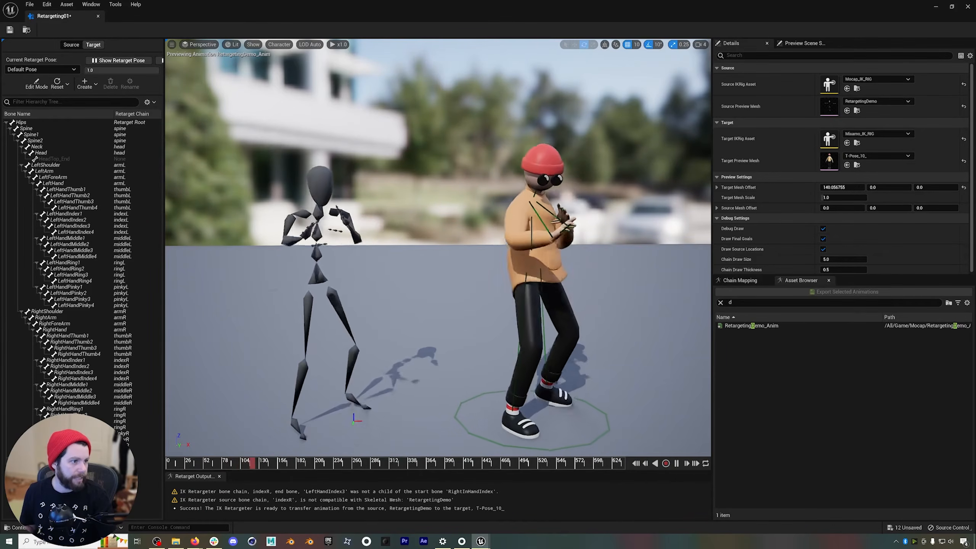
{"action": "left_click_drag", "start_coordinate": [301, 464], "coordinate": [339, 464]}
Export the retargeted RetargetingDemo_Anim animation to the Content folder with the prefix ANIM_.
{"action": "left_click", "coordinate": [752, 325]}
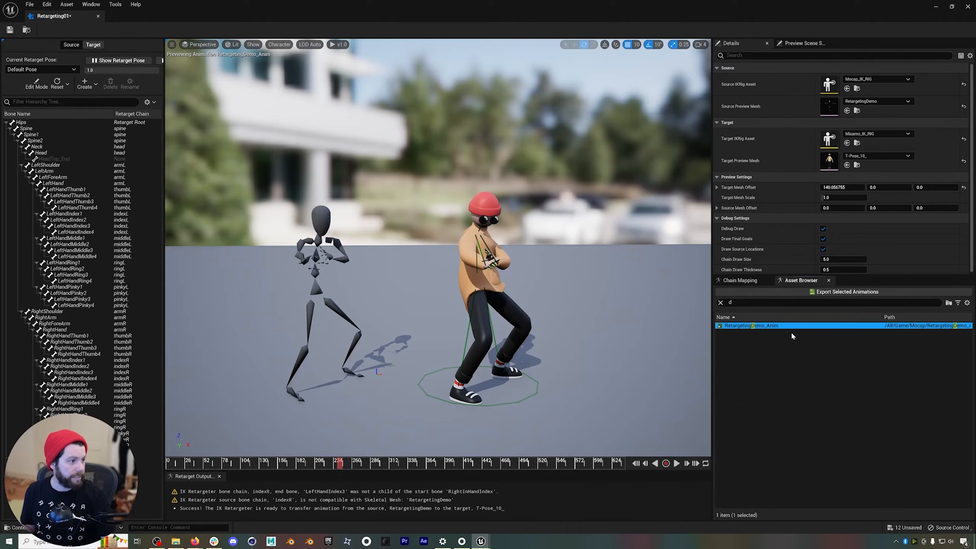
{"action": "left_click", "coordinate": [721, 303]}
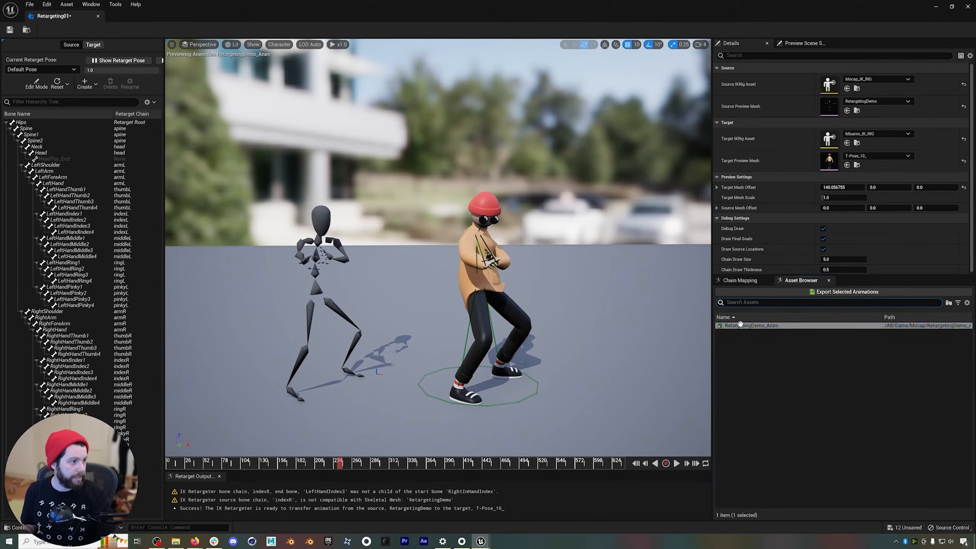
{"action": "left_click", "coordinate": [820, 293]}
{"action": "left_click", "coordinate": [456, 199]}
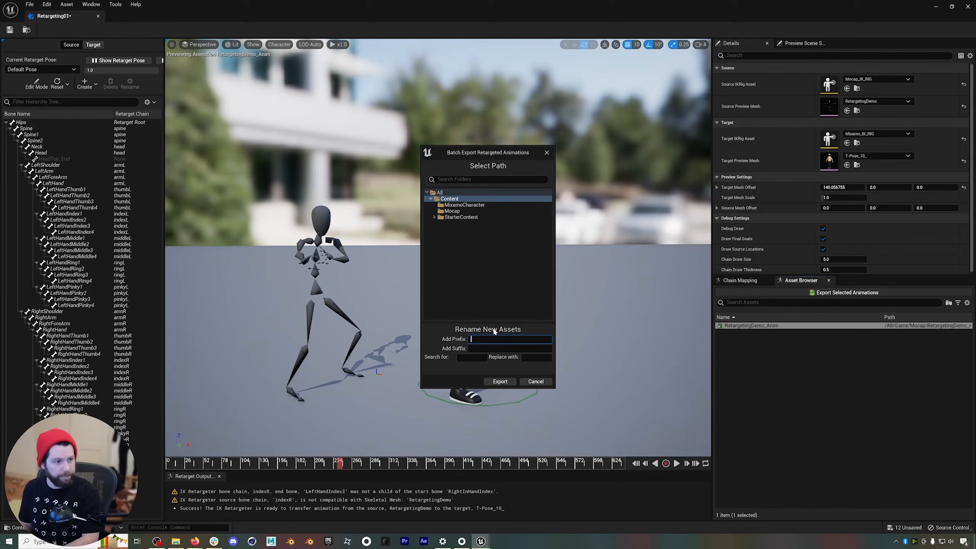
{"action": "type", "text": "ANIM_"}
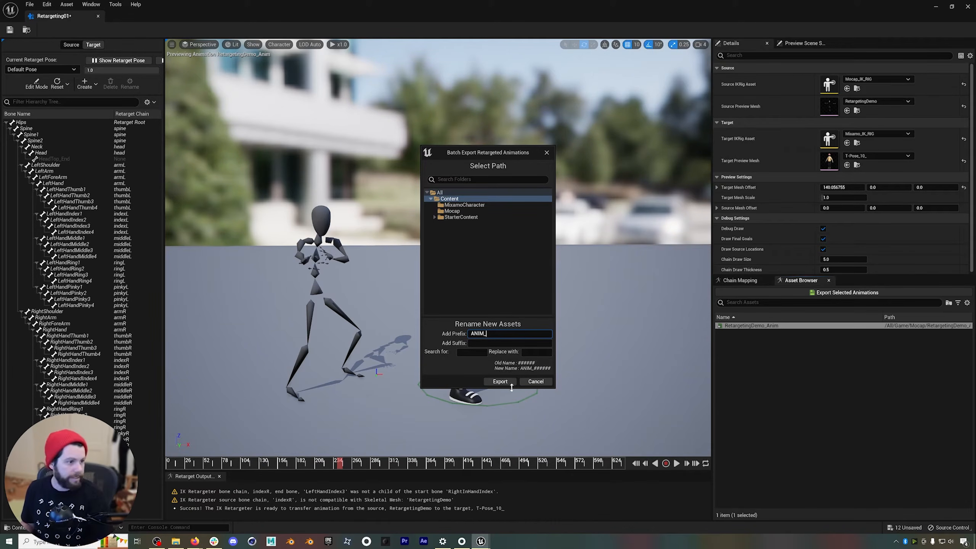
{"action": "left_click", "coordinate": [507, 382]}
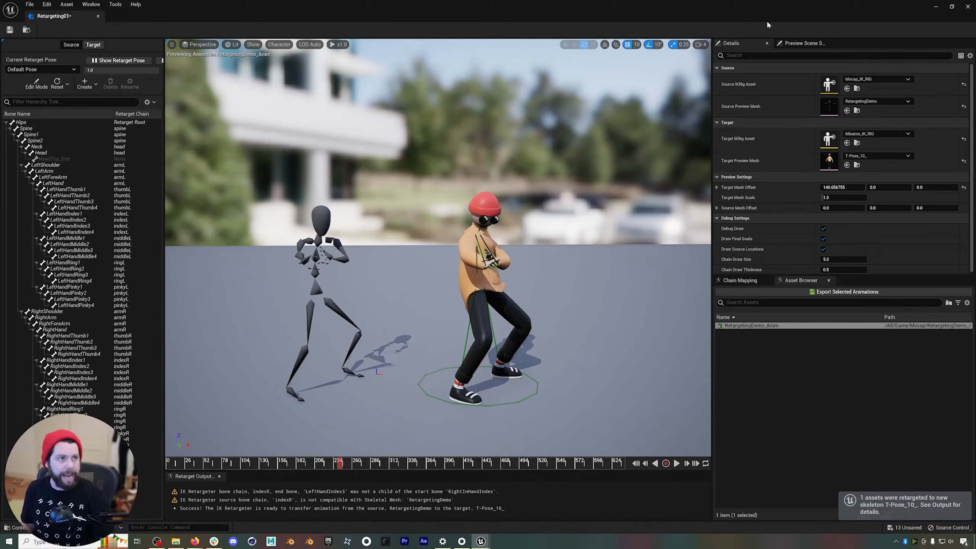
Close the retargeter, open the exported ANIM_RetargetingDemo_Anim sequence, and scrub through it to check the character's motion.
{"action": "left_click", "coordinate": [98, 16]}
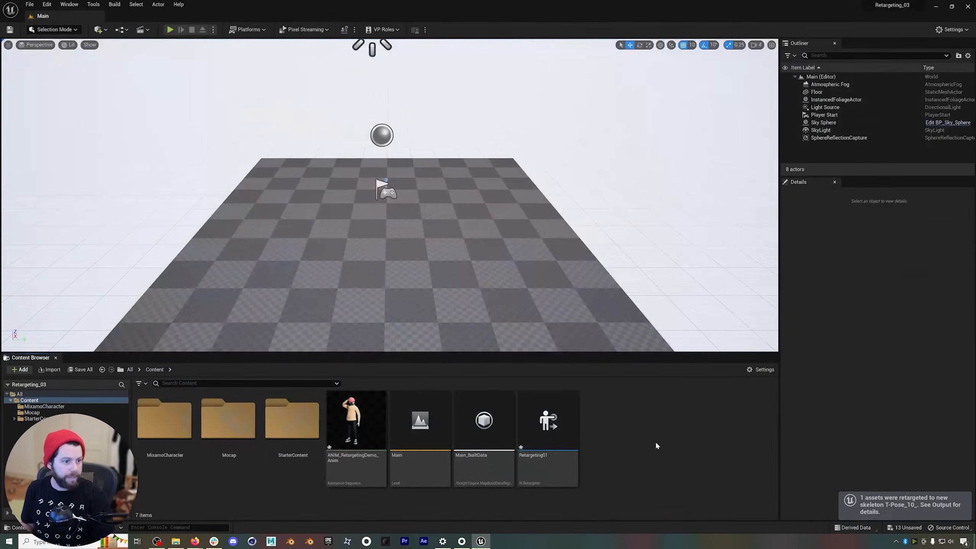
{"action": "left_click", "coordinate": [355, 423]}
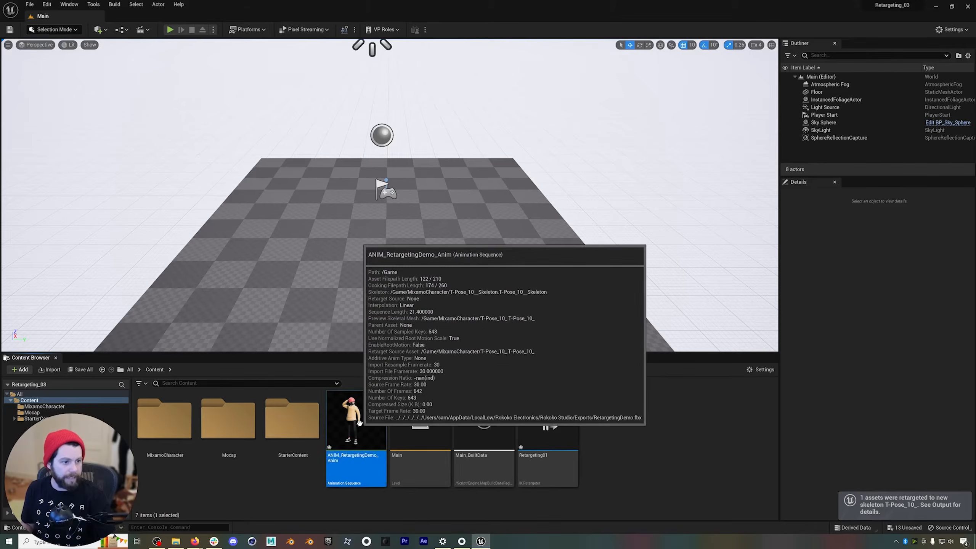
{"action": "double_click", "coordinate": [360, 423]}
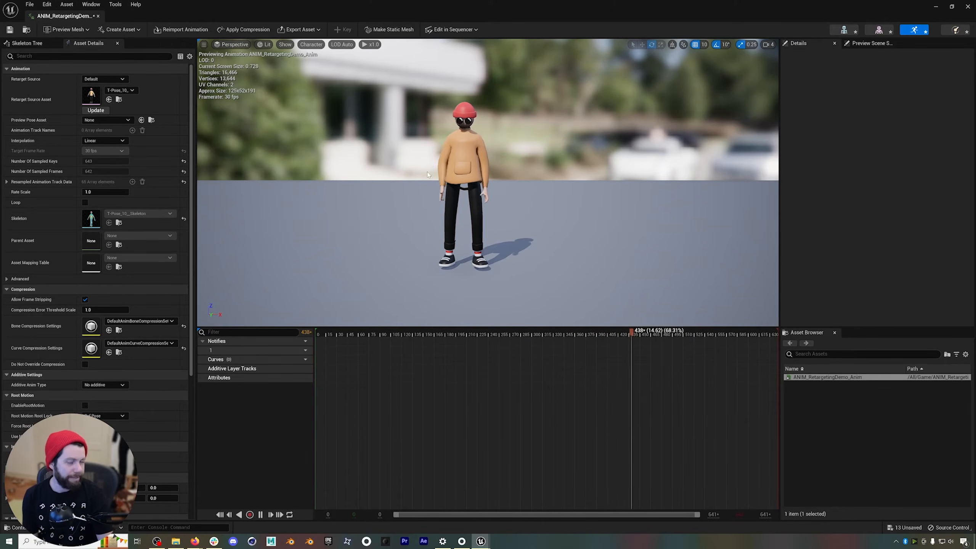
{"action": "left_click_drag", "start_coordinate": [630, 332], "coordinate": [500, 327]}
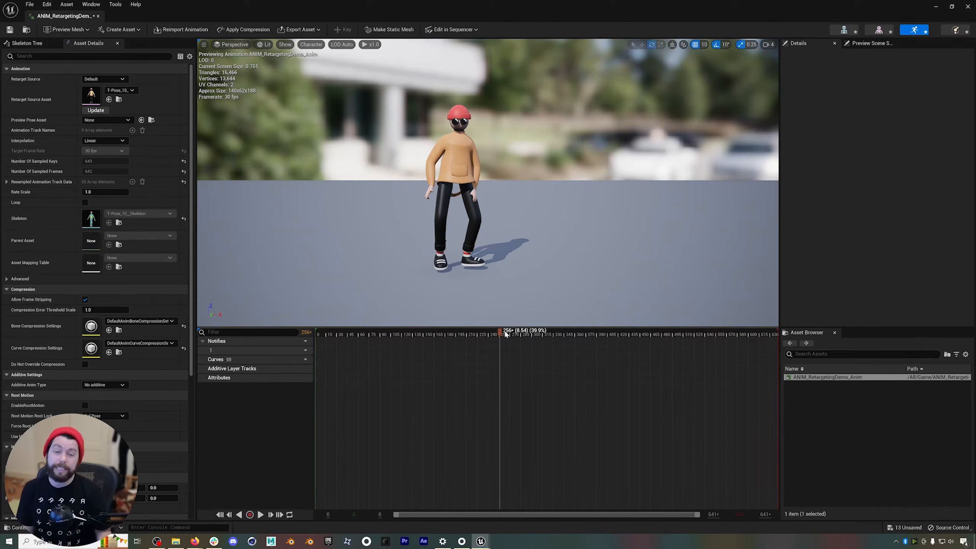
{"action": "left_click_drag", "start_coordinate": [510, 335], "coordinate": [382, 335]}
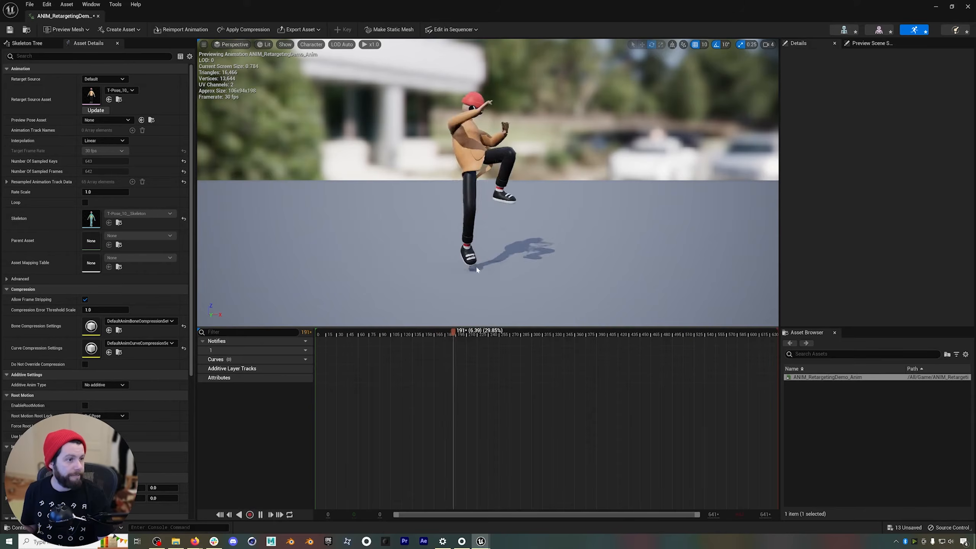
{"action": "left_click", "coordinate": [498, 334]}
{"action": "left_click_drag", "start_coordinate": [499, 337], "coordinate": [499, 337]}
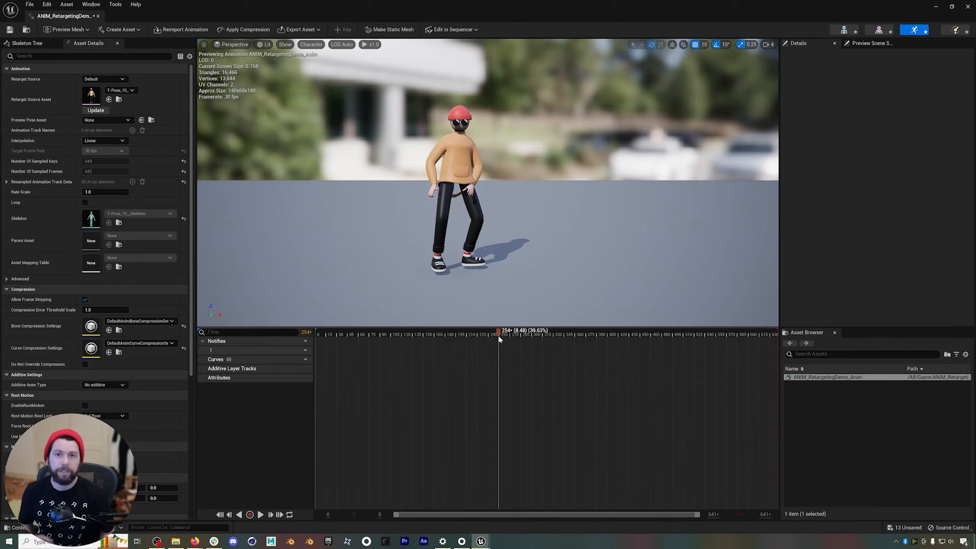
{"action": "left_click", "coordinate": [967, 7]}
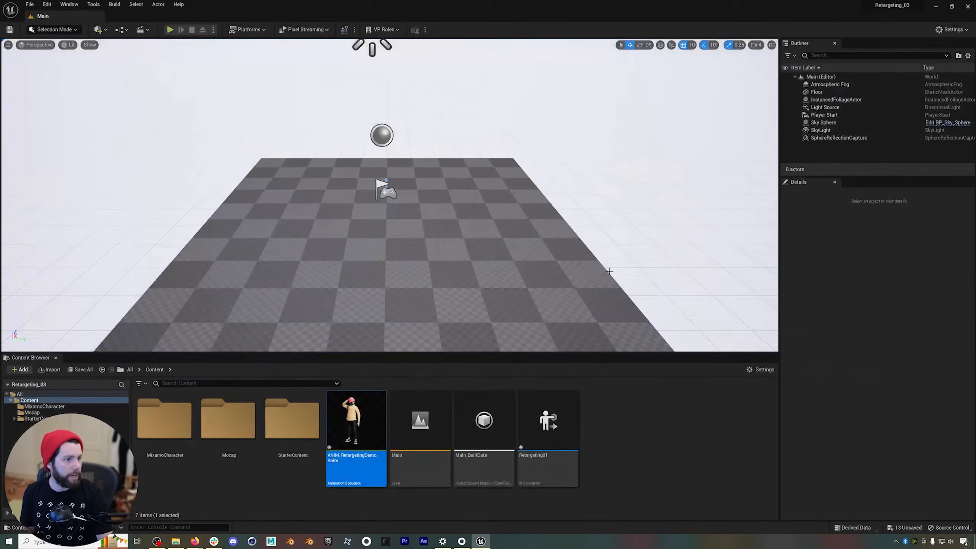
Reopen the Retargeting01 asset and disable Enable IK in the chain mapping's global settings.
{"action": "double_click", "coordinate": [550, 425]}
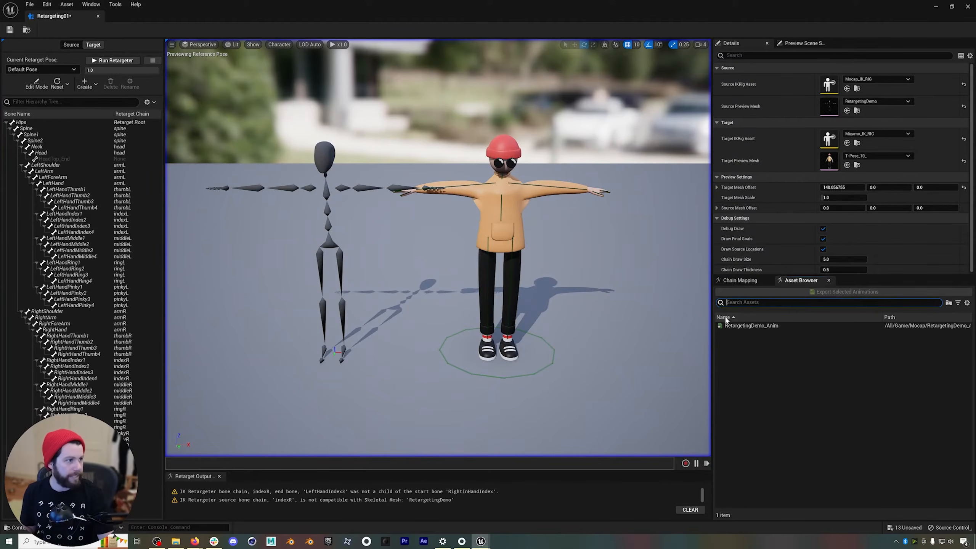
{"action": "left_click", "coordinate": [740, 280]}
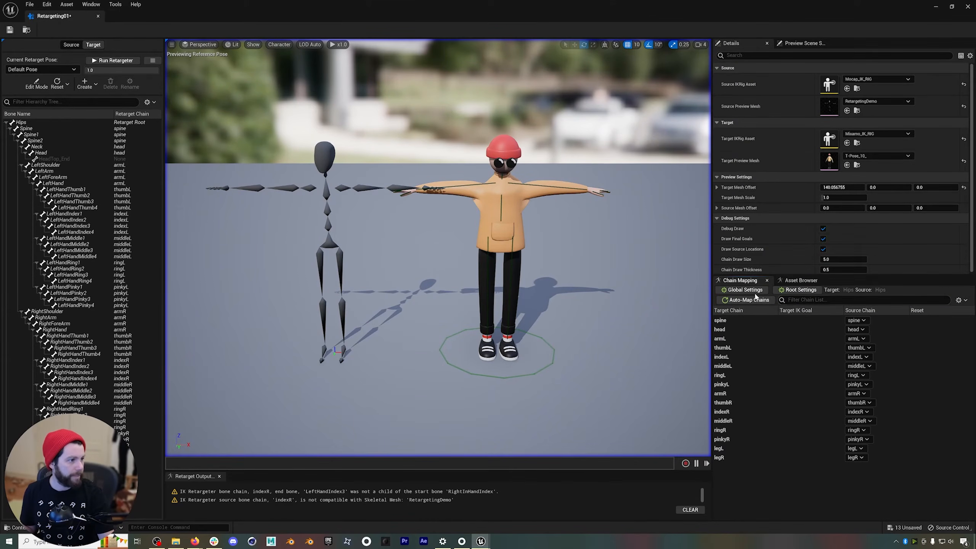
{"action": "left_click", "coordinate": [745, 290]}
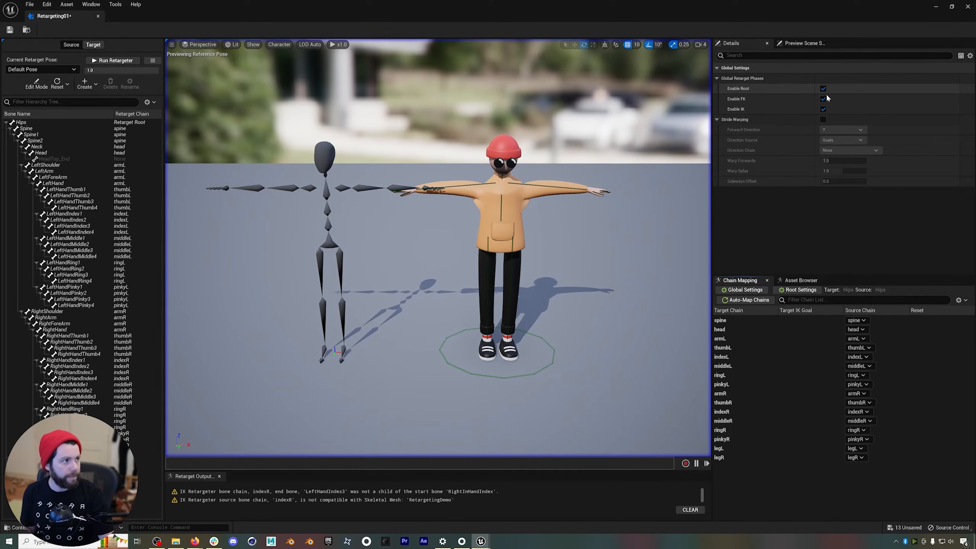
{"action": "left_click", "coordinate": [823, 110]}
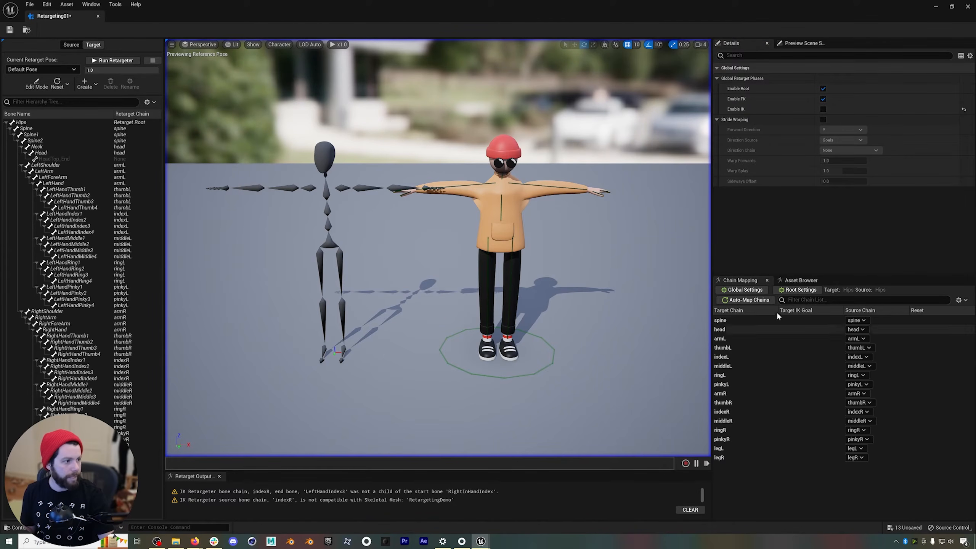
Preview RetargetingDemo_Anim in the retargeter and toggle Enable IK to compare its effect on the target character.
{"action": "left_click", "coordinate": [801, 280]}
{"action": "left_click", "coordinate": [749, 325]}
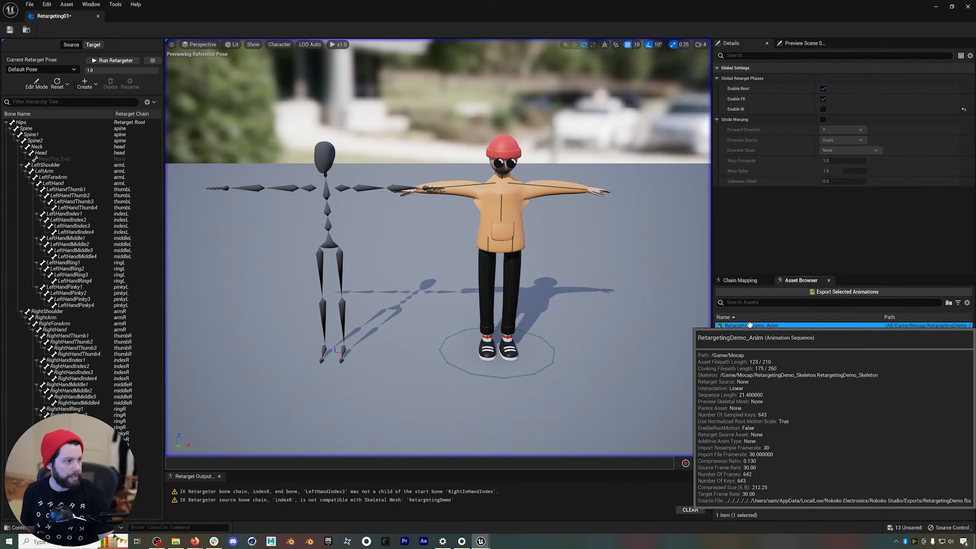
{"action": "double_click", "coordinate": [750, 325]}
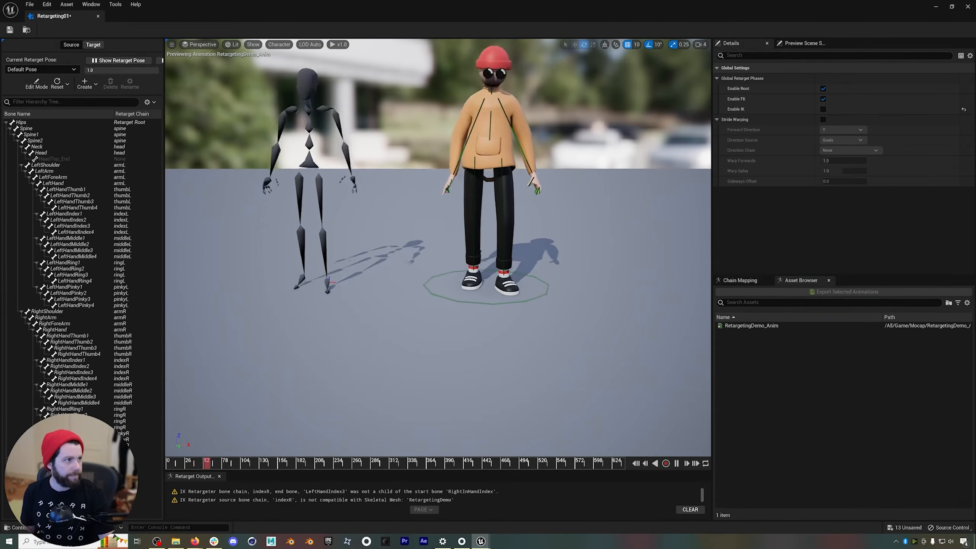
{"action": "left_click", "coordinate": [823, 109]}
{"action": "left_click", "coordinate": [823, 109]}
{"action": "left_click", "coordinate": [823, 109]}
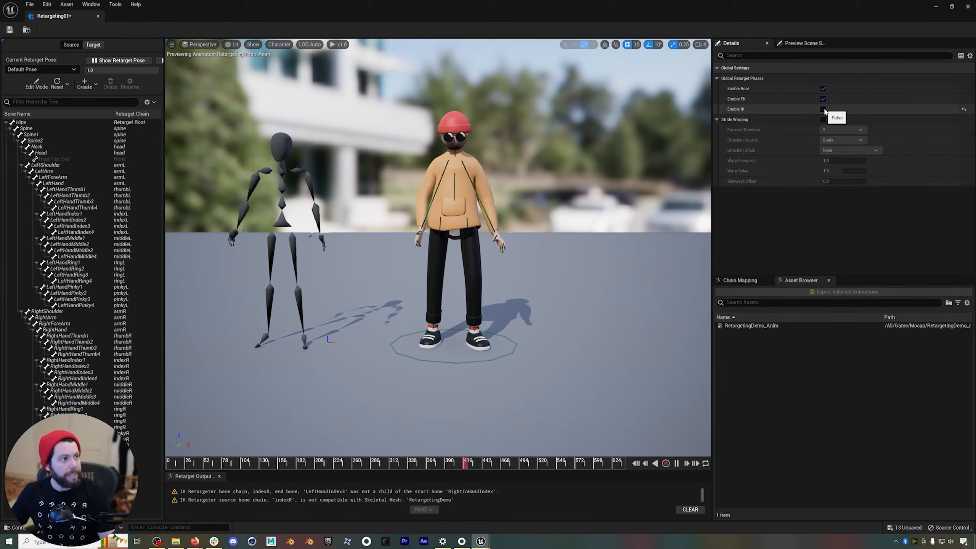
Scrub through the preview animation, leave Enable IK switched on, and close the retargeter.
{"action": "left_click", "coordinate": [369, 464]}
{"action": "left_click_drag", "start_coordinate": [359, 470], "coordinate": [413, 466]}
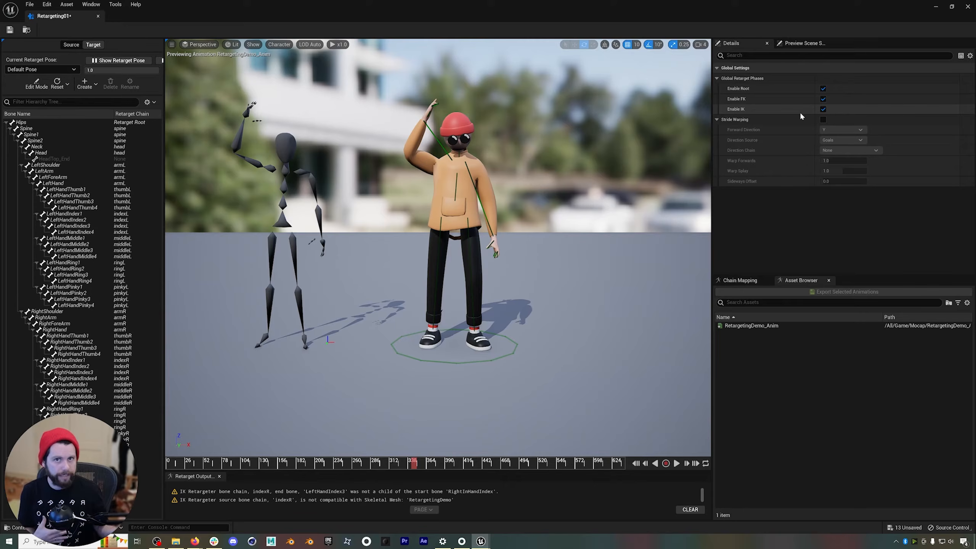
{"action": "left_click", "coordinate": [421, 468]}
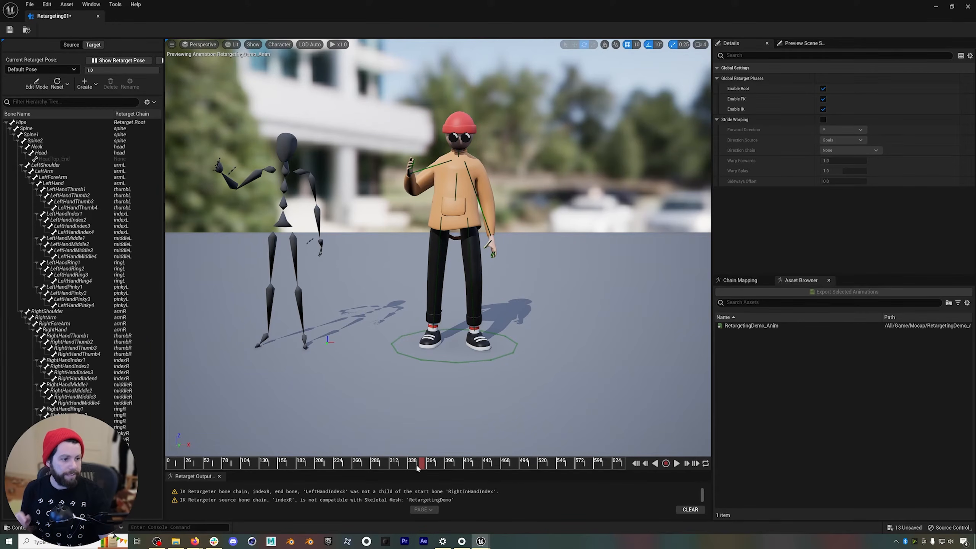
{"action": "left_click", "coordinate": [98, 17]}
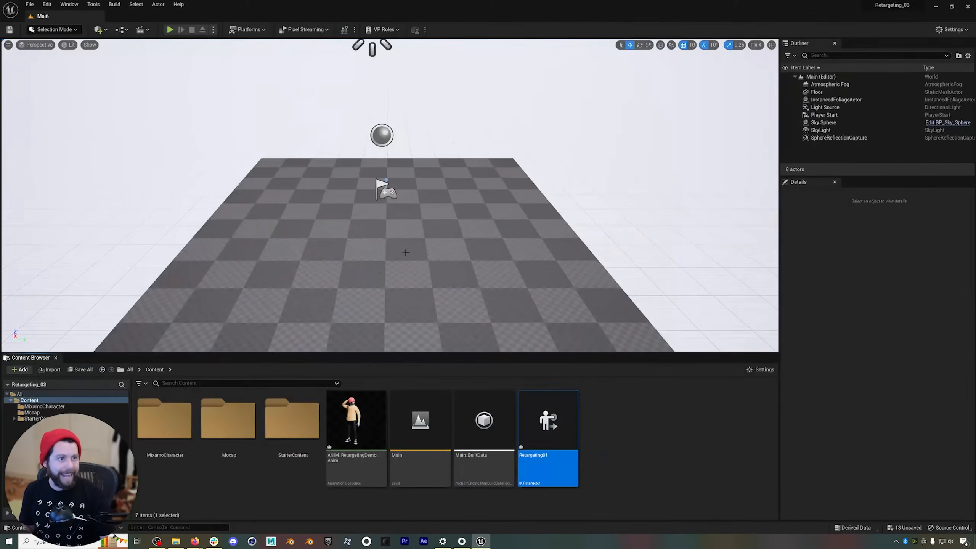
Open Mixamo_IK_RIG from the MixamoCharacter folder and set its bone drawing to All Hierarchy.
{"action": "double_click", "coordinate": [182, 422]}
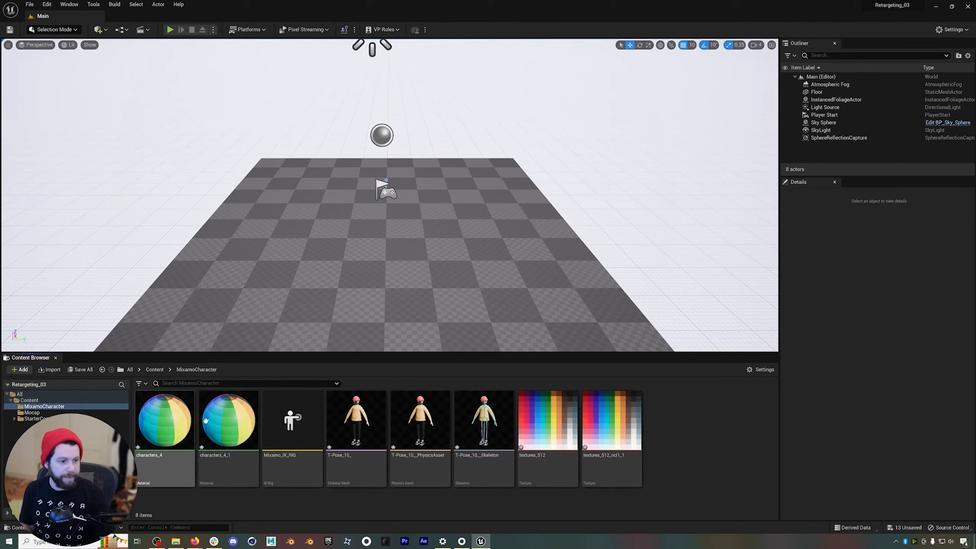
{"action": "left_click", "coordinate": [293, 426]}
{"action": "double_click", "coordinate": [293, 426]}
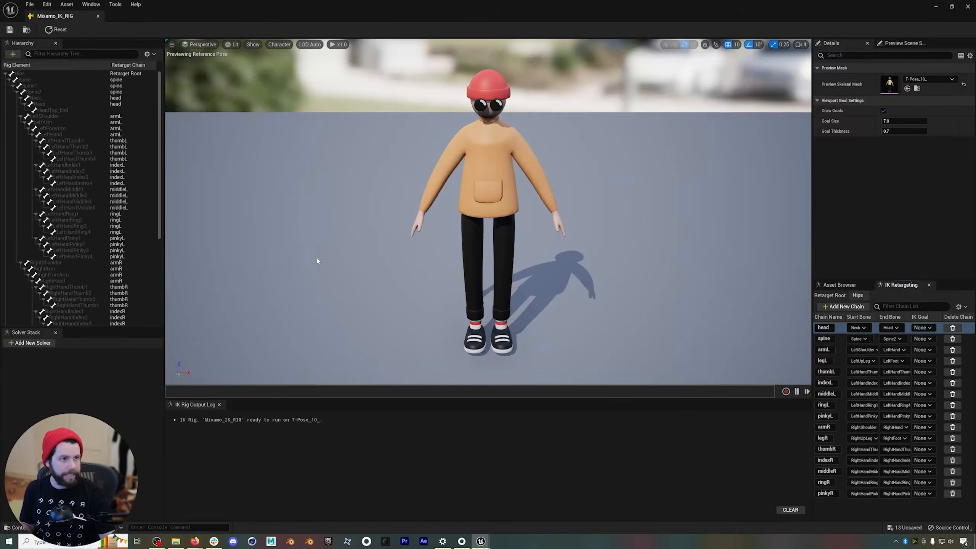
{"action": "right_click_drag", "start_coordinate": [362, 238], "coordinate": [360, 207]}
{"action": "right_click_drag", "start_coordinate": [463, 167], "coordinate": [464, 181]}
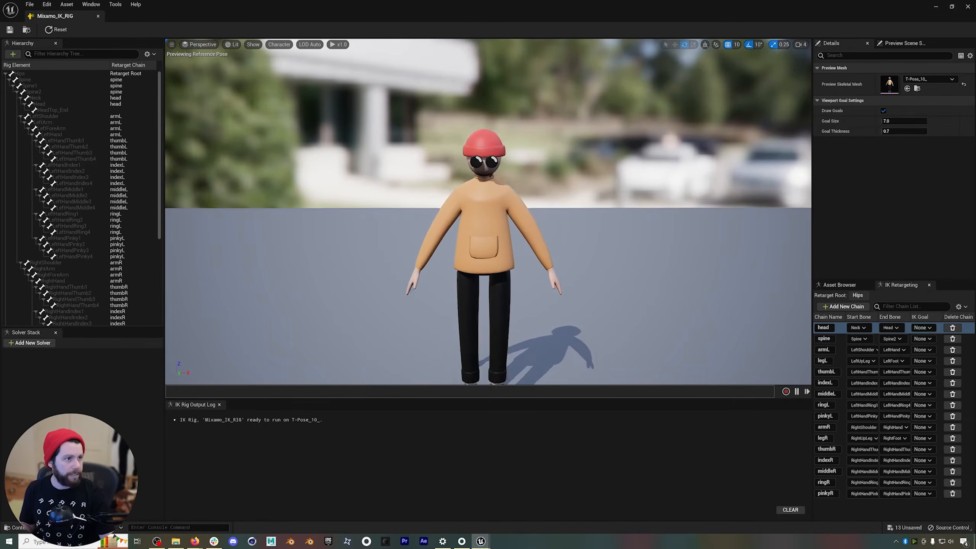
{"action": "left_click", "coordinate": [286, 48]}
{"action": "mouse_move", "coordinate": [281, 81]}
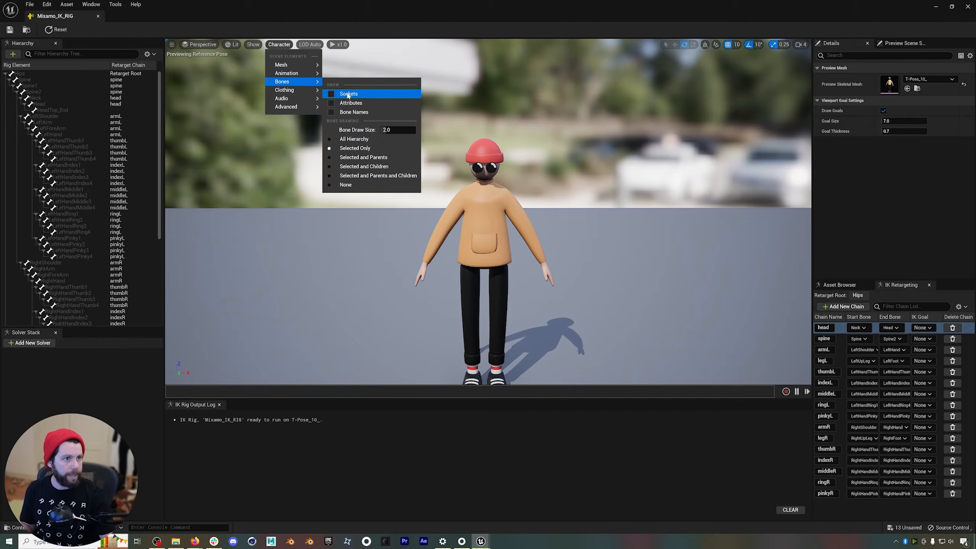
{"action": "left_click", "coordinate": [342, 141]}
{"action": "right_click_drag", "start_coordinate": [461, 214], "coordinate": [458, 231]}
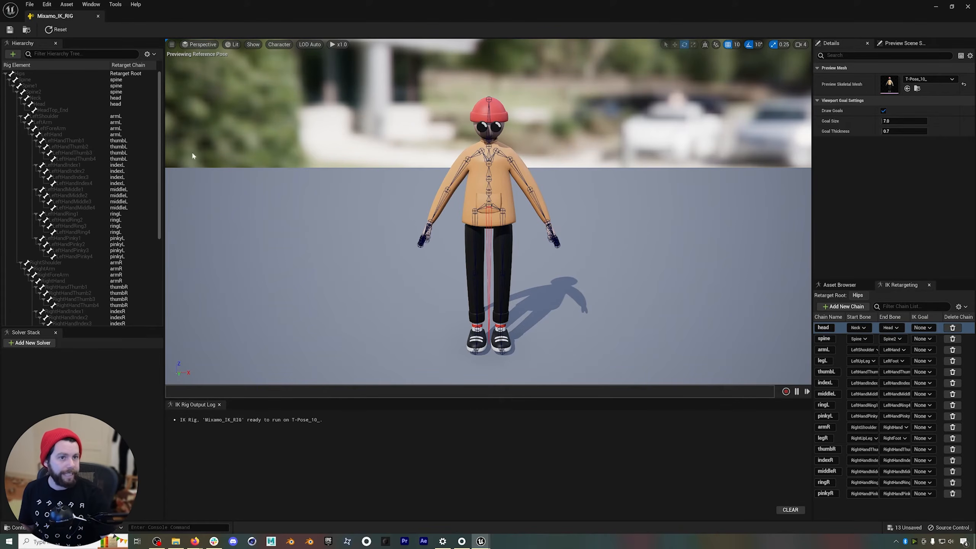
Add a Limb IK solver to the Mixamo rig's solver stack for the left arm.
{"action": "left_click", "coordinate": [67, 134]}
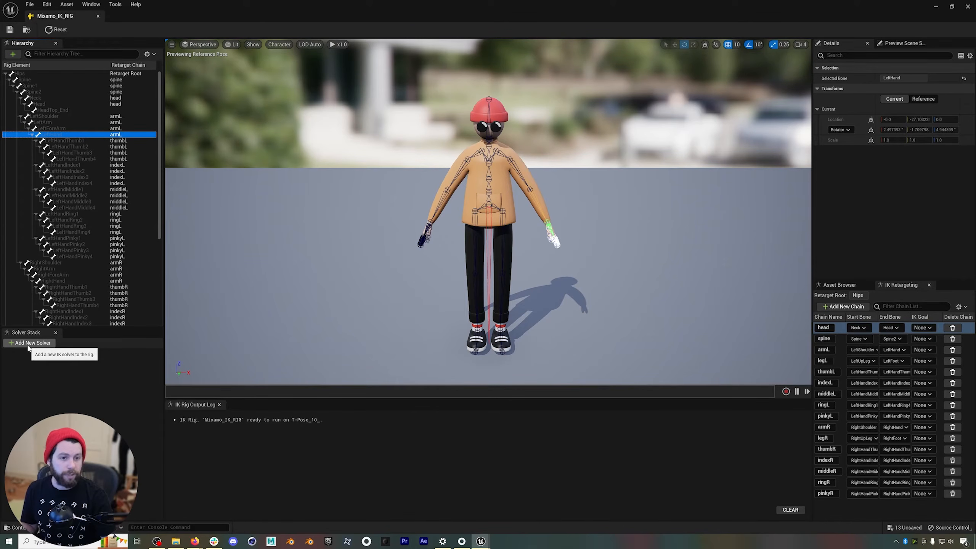
{"action": "left_click", "coordinate": [28, 345]}
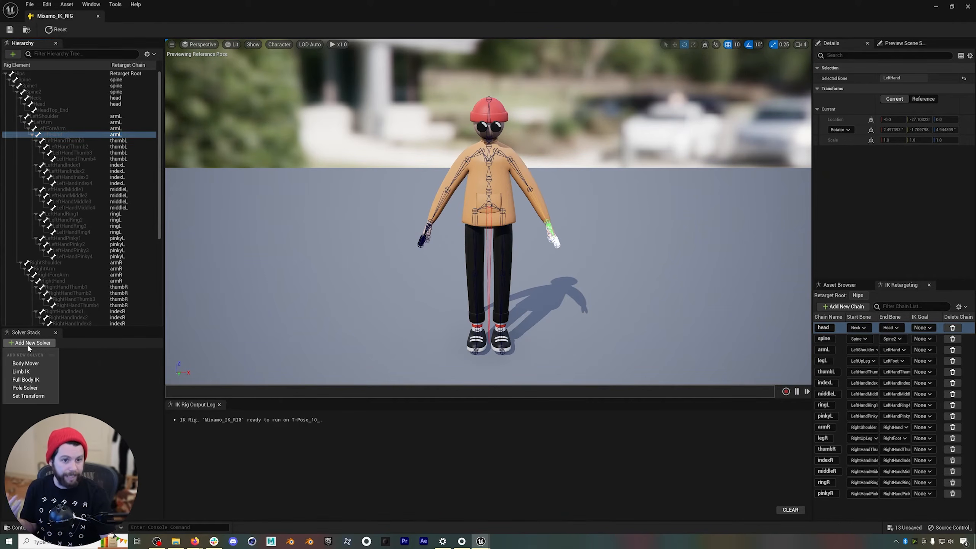
{"action": "left_click", "coordinate": [20, 371]}
{"action": "left_click", "coordinate": [55, 354]}
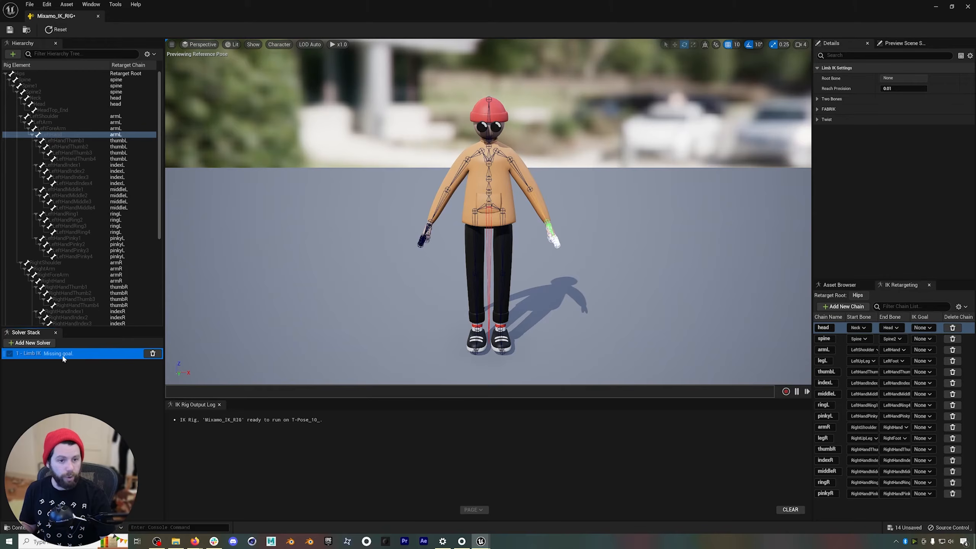
Create a new IK goal on the LeftHand bone, assign it to the armL retarget chain, and select the Limb IK solver.
{"action": "left_click", "coordinate": [43, 135]}
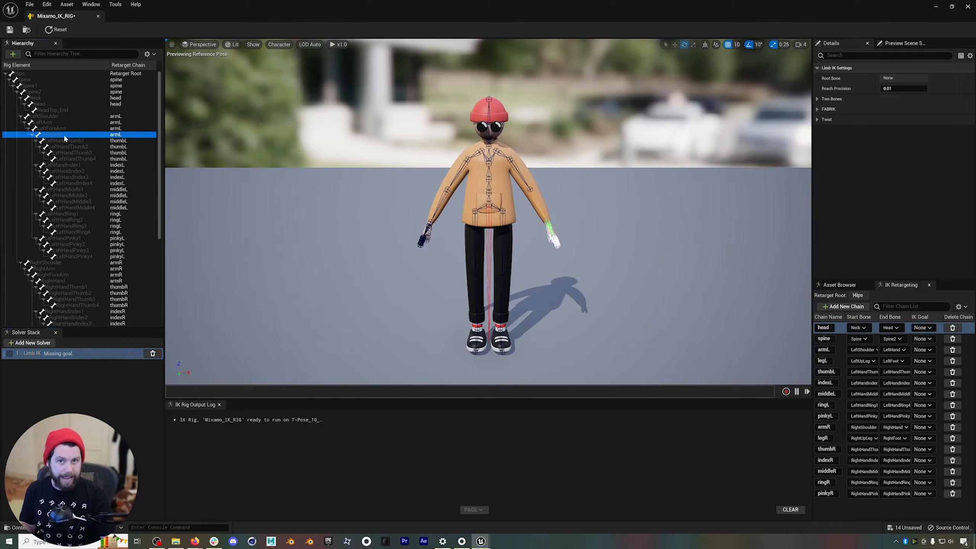
{"action": "right_click", "coordinate": [58, 137]}
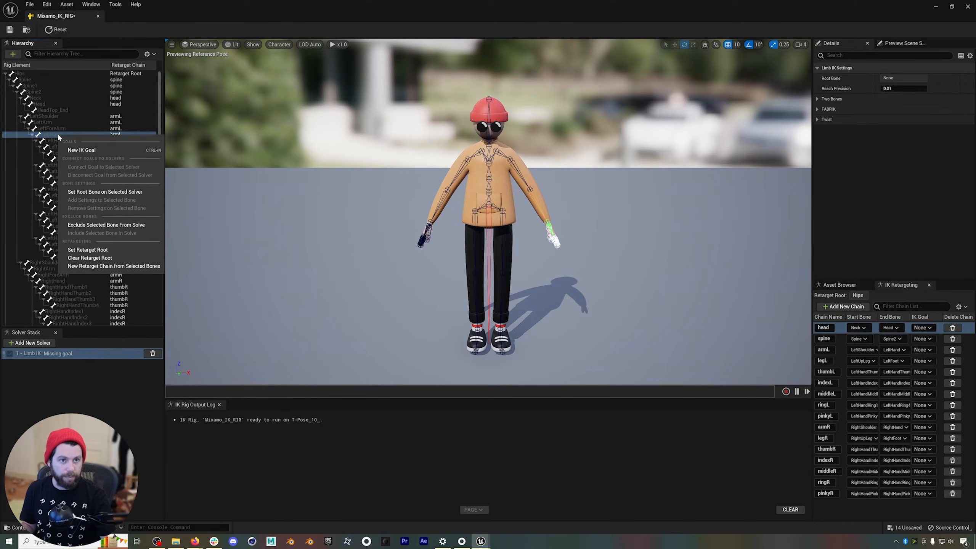
{"action": "left_click", "coordinate": [82, 148]}
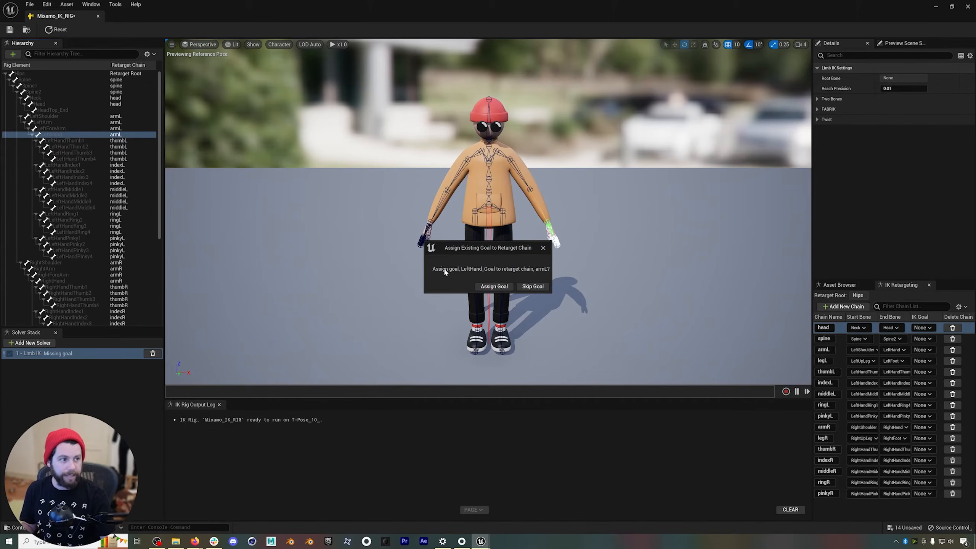
{"action": "left_click", "coordinate": [493, 286]}
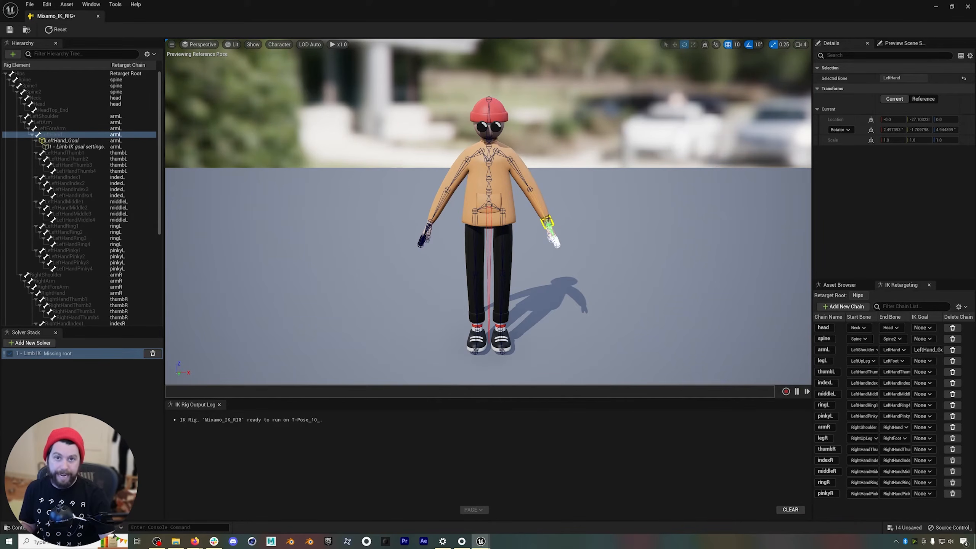
{"action": "left_click", "coordinate": [56, 354]}
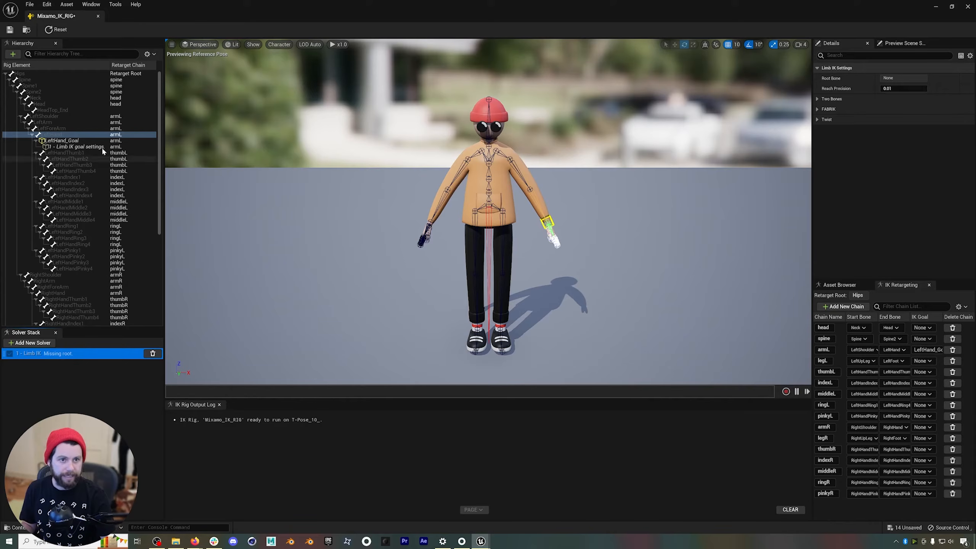
Set the LeftArm bone as the root bone of the Limb IK solver.
{"action": "left_click", "coordinate": [47, 123]}
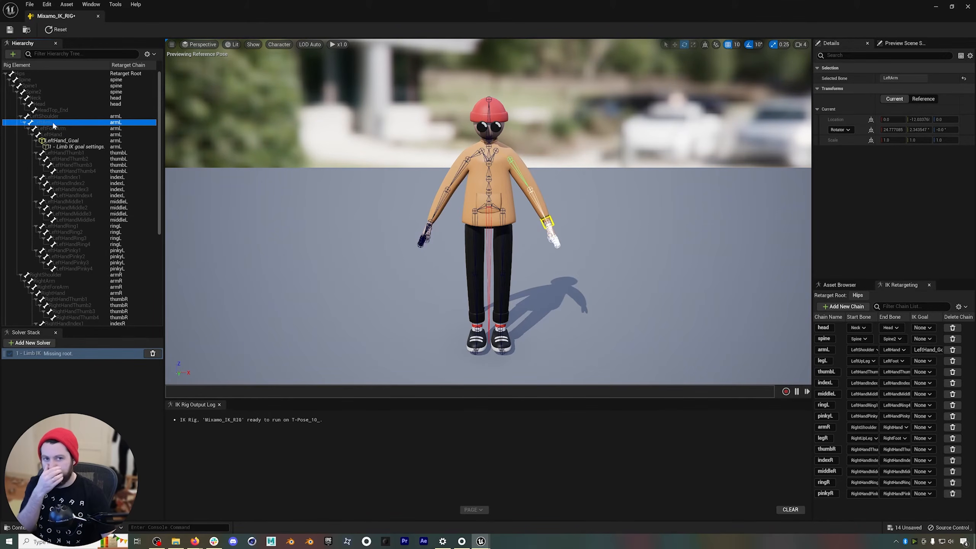
{"action": "right_click", "coordinate": [56, 123]}
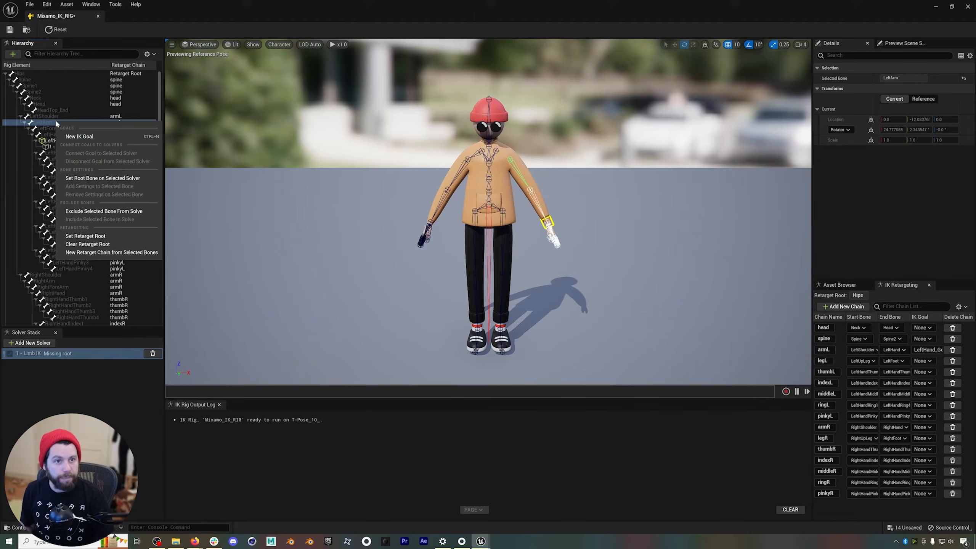
{"action": "left_click", "coordinate": [108, 179]}
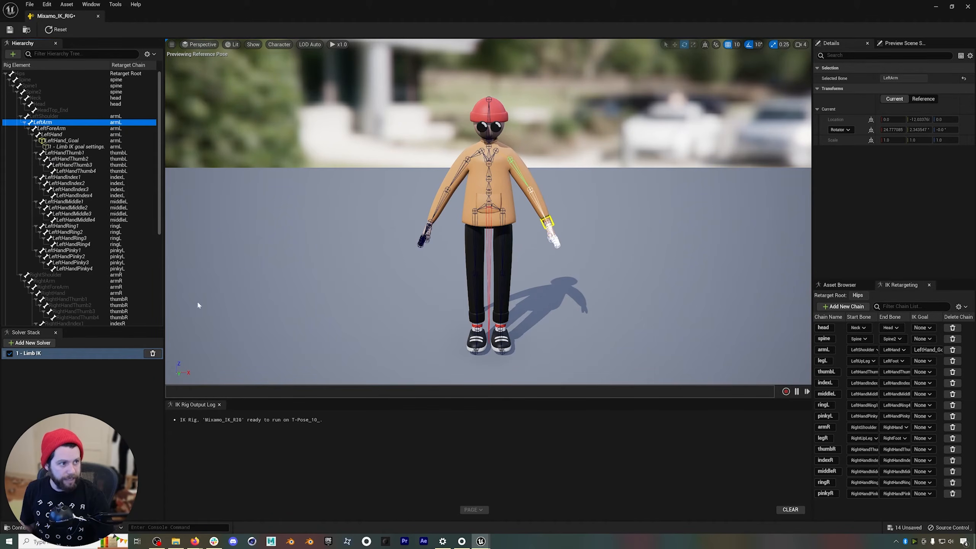
Test the left arm's IK by moving the LeftHand goal up in the preview, and undo the move.
{"action": "left_click", "coordinate": [548, 222]}
{"action": "key", "text": "w"}
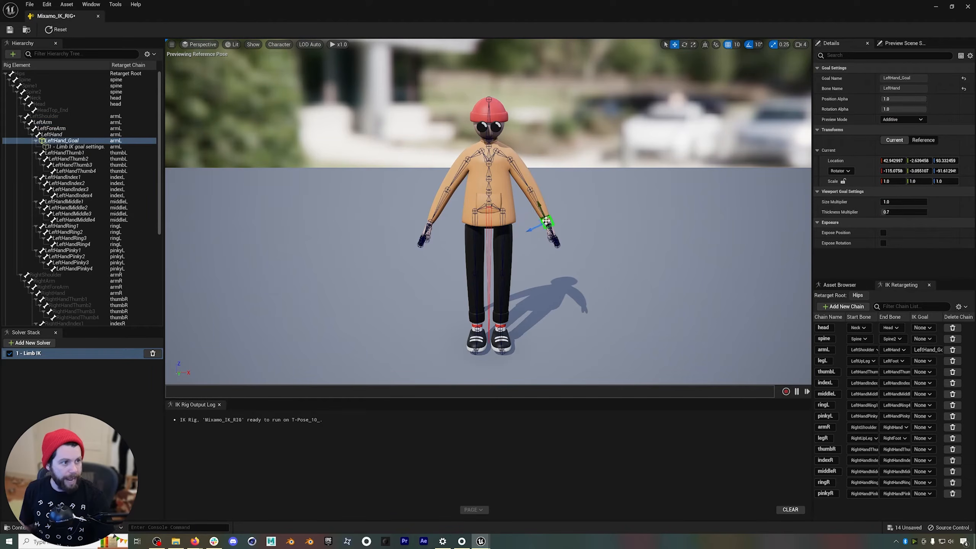
{"action": "mouse_move", "coordinate": [547, 222]}
{"action": "left_mouse_down"}
{"action": "mouse_move", "coordinate": [553, 214]}
{"action": "mouse_move", "coordinate": [533, 220]}
{"action": "mouse_move", "coordinate": [536, 208]}
{"action": "mouse_move", "coordinate": [558, 200]}
{"action": "mouse_move", "coordinate": [525, 188]}
{"action": "mouse_move", "coordinate": [560, 194]}
{"action": "mouse_move", "coordinate": [546, 210]}
{"action": "left_mouse_up"}
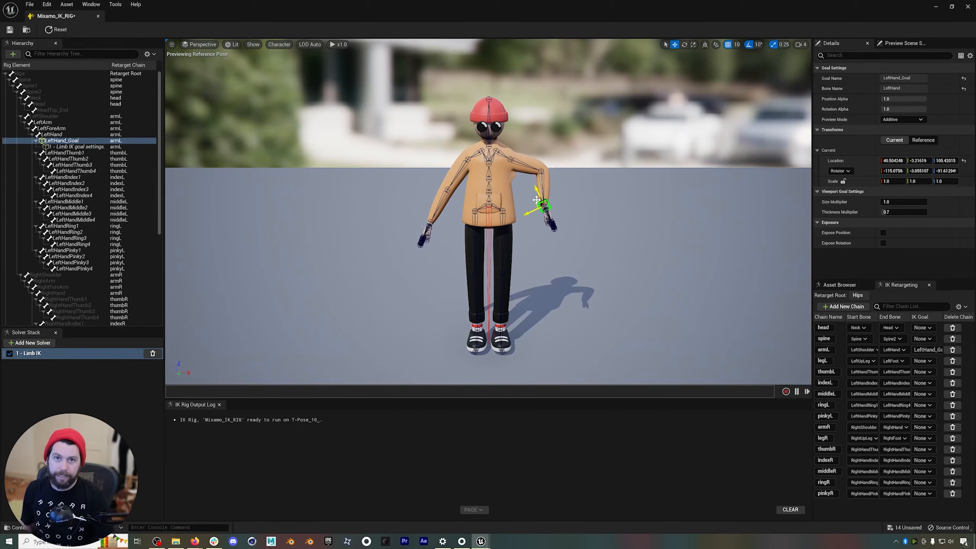
{"action": "key", "text": "ctrl+z"}
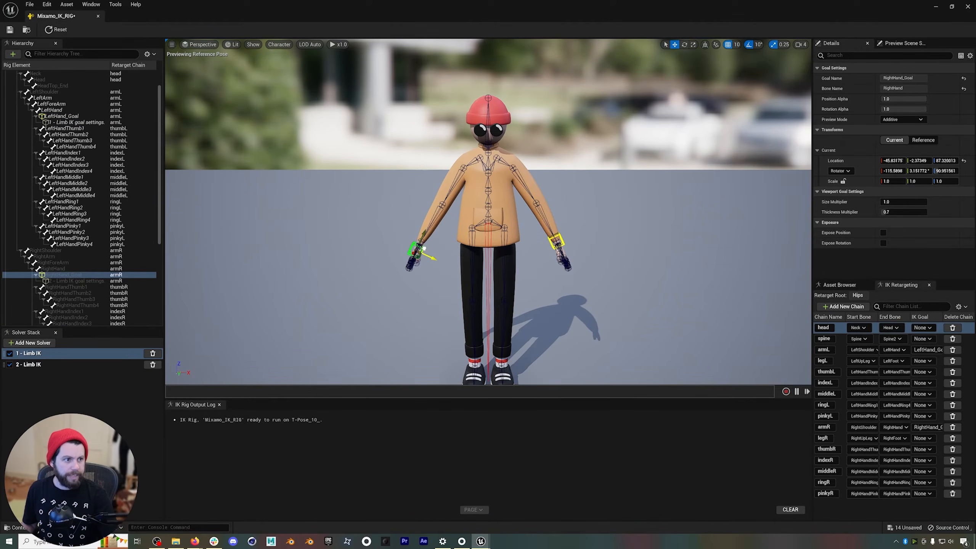
Test the right arm's IK by moving the RightHand goal up in the preview, and undo the move.
{"action": "left_click_drag", "start_coordinate": [424, 249], "coordinate": [440, 207]}
{"action": "key", "text": "ctrl+z"}
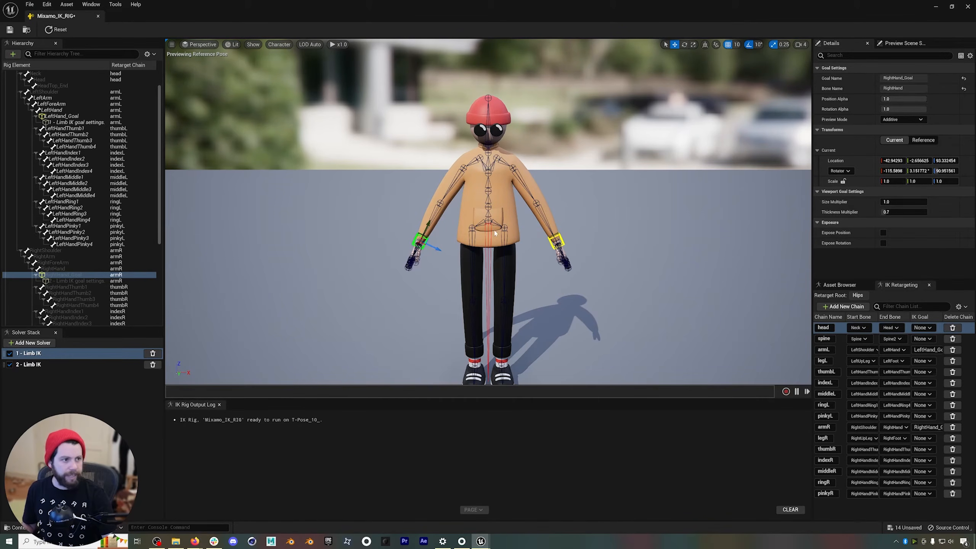
{"action": "right_click_drag", "start_coordinate": [522, 238], "coordinate": [525, 248]}
{"action": "key", "text": "s"}
{"action": "right_click_drag", "start_coordinate": [453, 225], "coordinate": [453, 225]}
{"action": "key", "text": "s"}
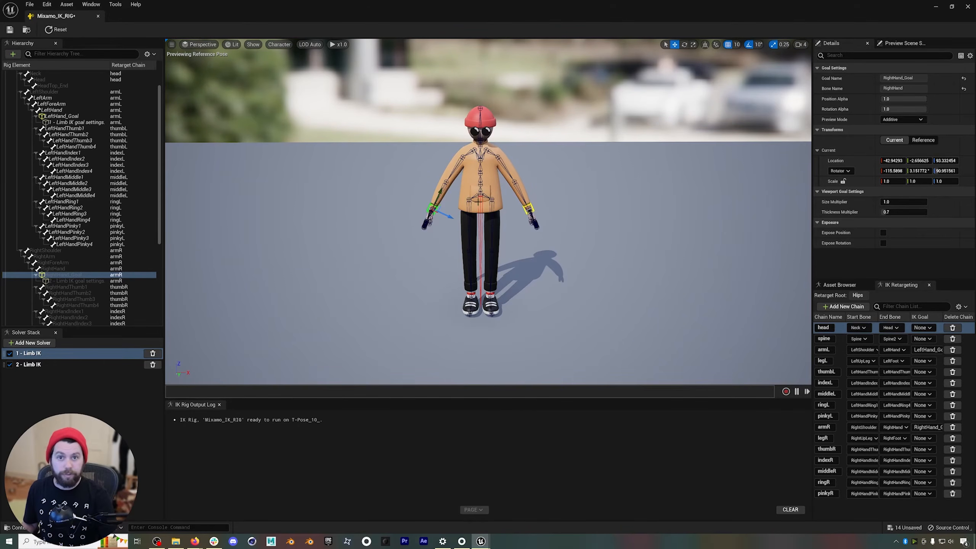
{"action": "right_click_drag", "start_coordinate": [407, 224], "coordinate": [407, 224]}
{"action": "key", "text": "w"}
{"action": "left_click", "coordinate": [122, 370]}
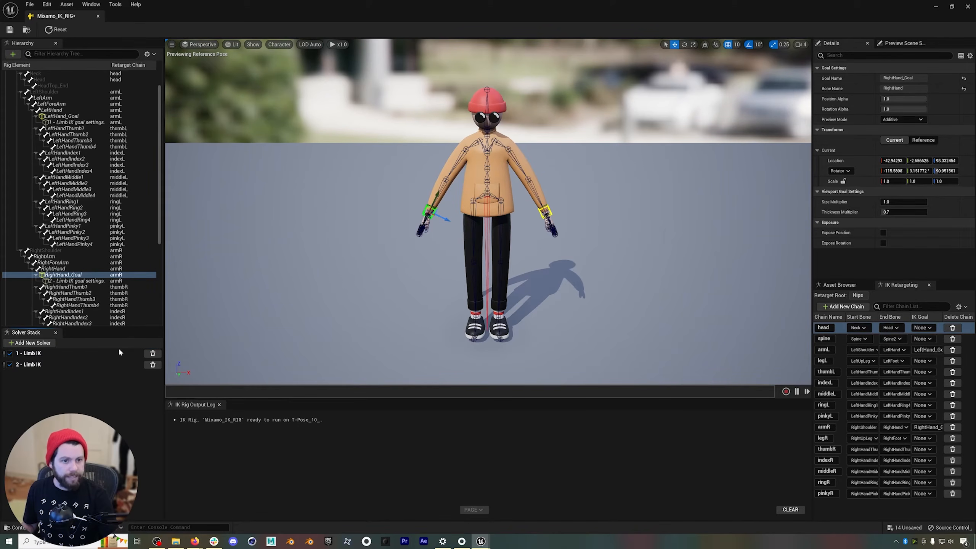
{"action": "left_click", "coordinate": [225, 270]}
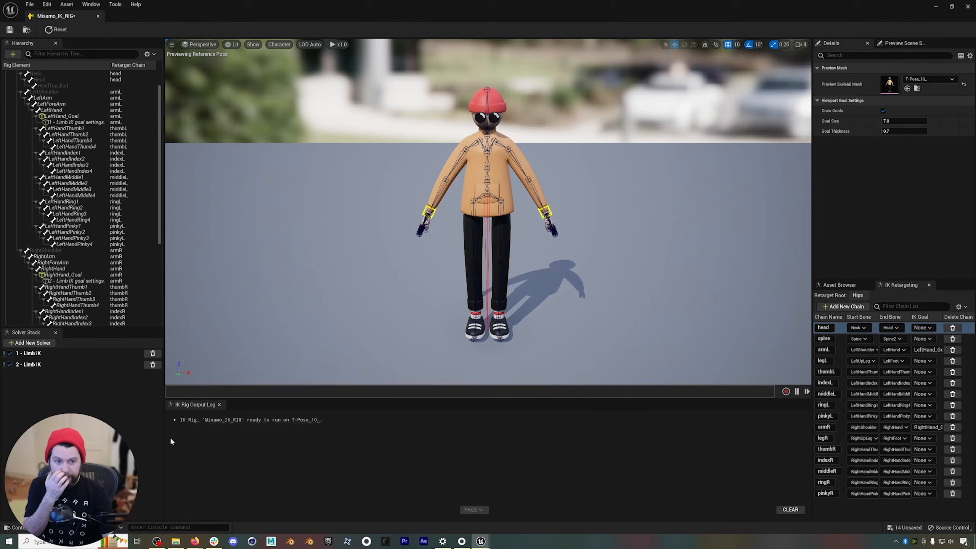
Add a Full Body IK solver and create a new IK goal on the LeftFoot bone, assigned to the legL retarget chain.
{"action": "left_click", "coordinate": [30, 342]}
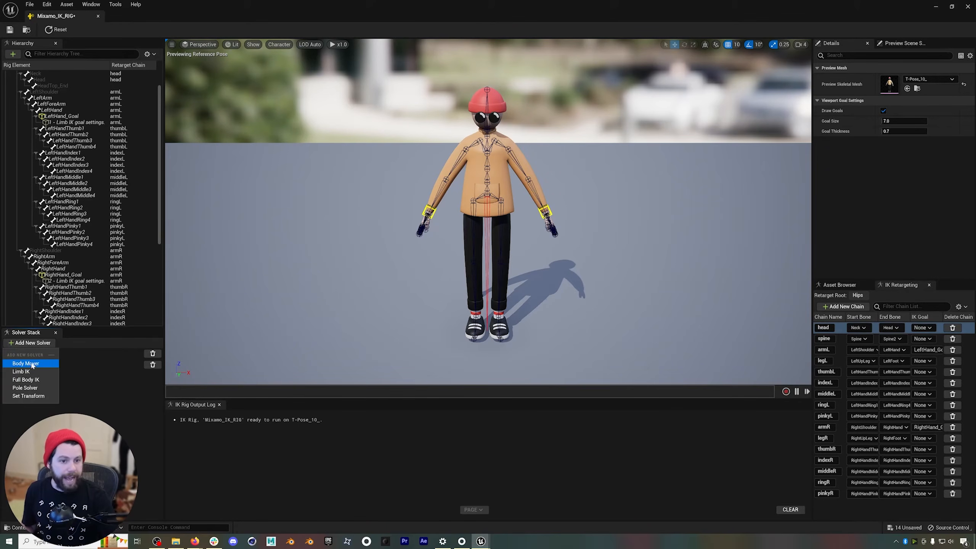
{"action": "left_click", "coordinate": [28, 379]}
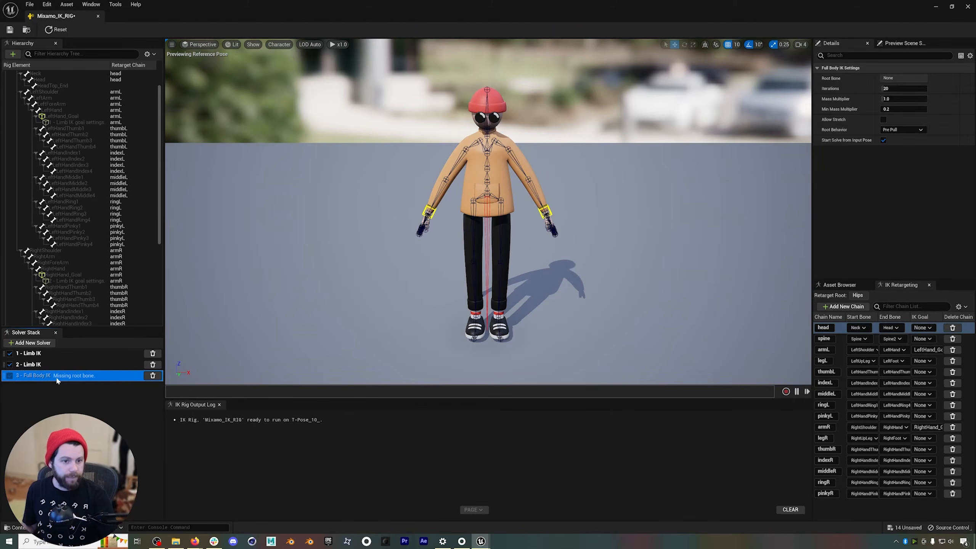
{"action": "scroll", "coordinate": [79, 283], "scroll_direction": "down", "scroll_amount": 8}
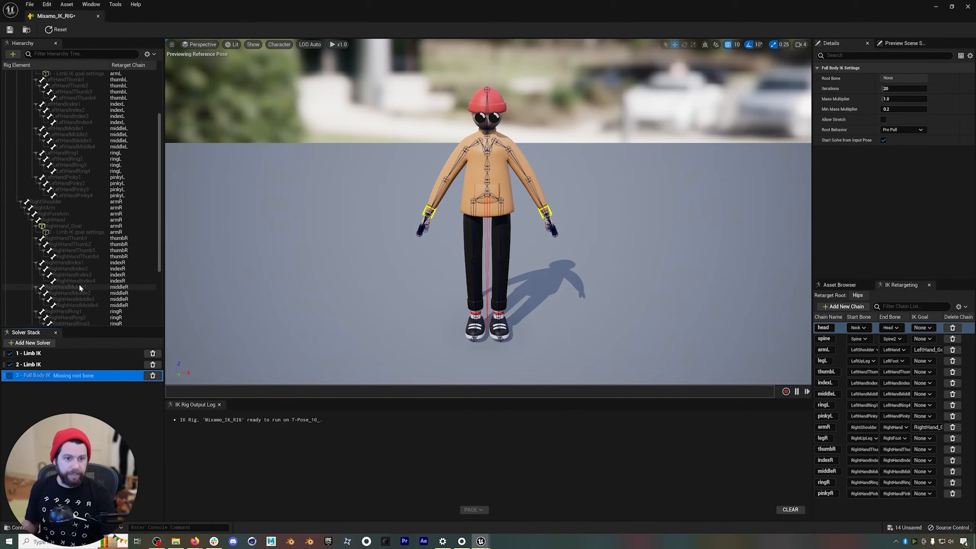
{"action": "left_click", "coordinate": [43, 280]}
{"action": "right_click", "coordinate": [43, 281]}
{"action": "left_click", "coordinate": [65, 298]}
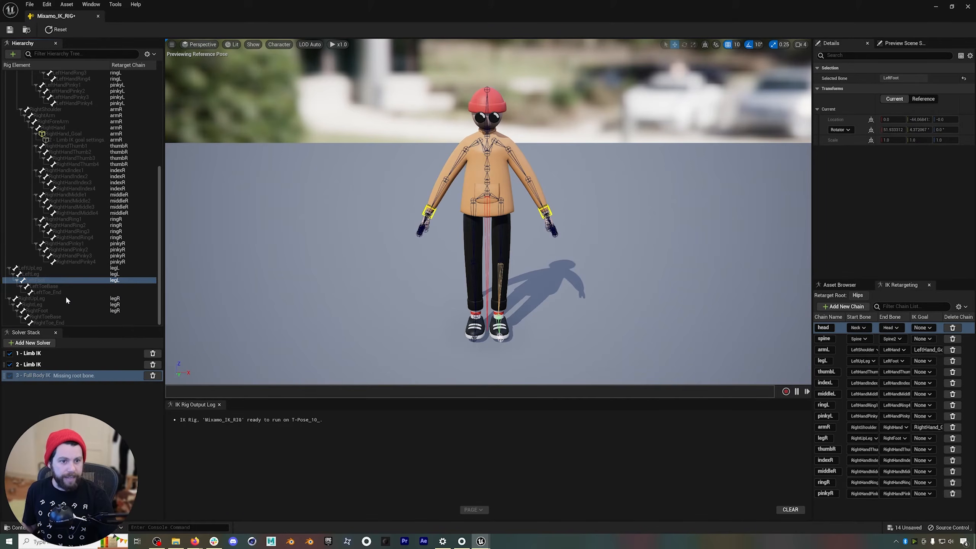
{"action": "left_click", "coordinate": [494, 287]}
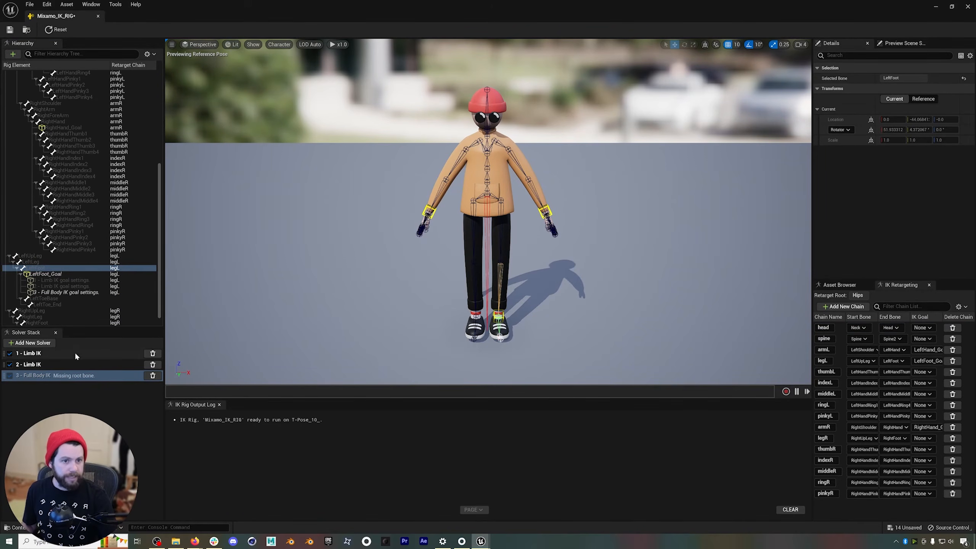
Create a new IK goal on the RightFoot bone and assign it to the legR retarget chain.
{"action": "left_click", "coordinate": [41, 321]}
{"action": "right_click", "coordinate": [41, 321]}
{"action": "left_click", "coordinate": [77, 338]}
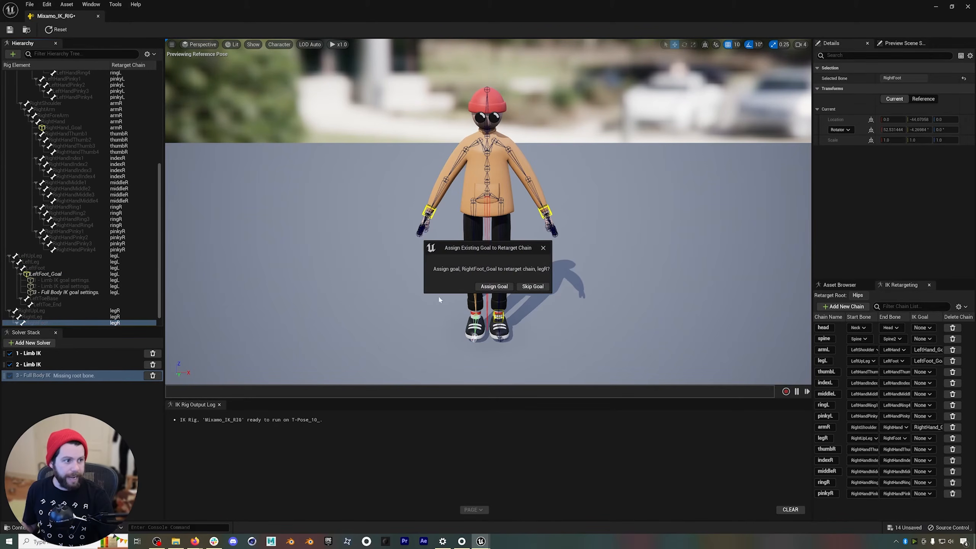
{"action": "left_click", "coordinate": [496, 286]}
Set the Hips bone as the root bone of the Full Body IK solver.
{"action": "scroll", "coordinate": [88, 310], "scroll_direction": "down", "scroll_amount": 1}
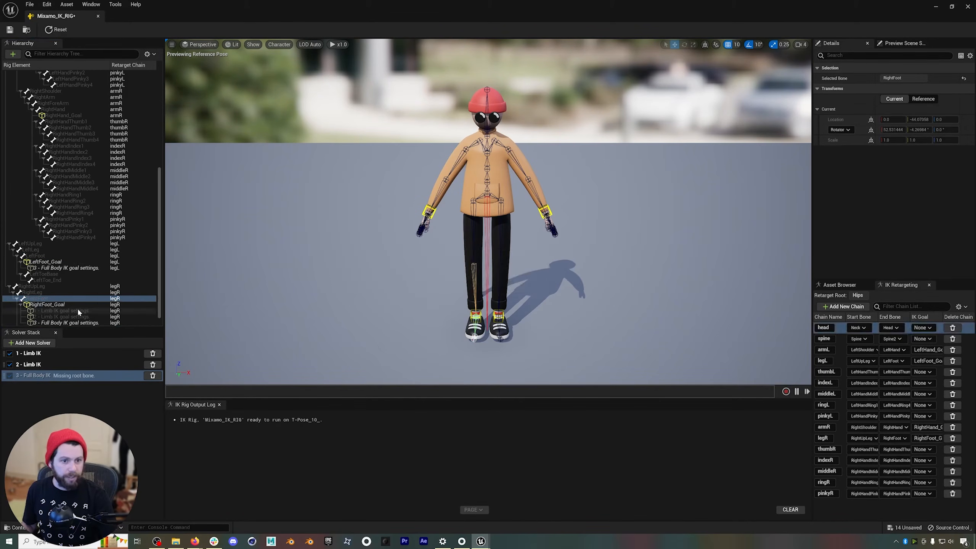
{"action": "scroll", "coordinate": [77, 308], "scroll_direction": "down", "scroll_amount": 1}
{"action": "left_click", "coordinate": [50, 373]}
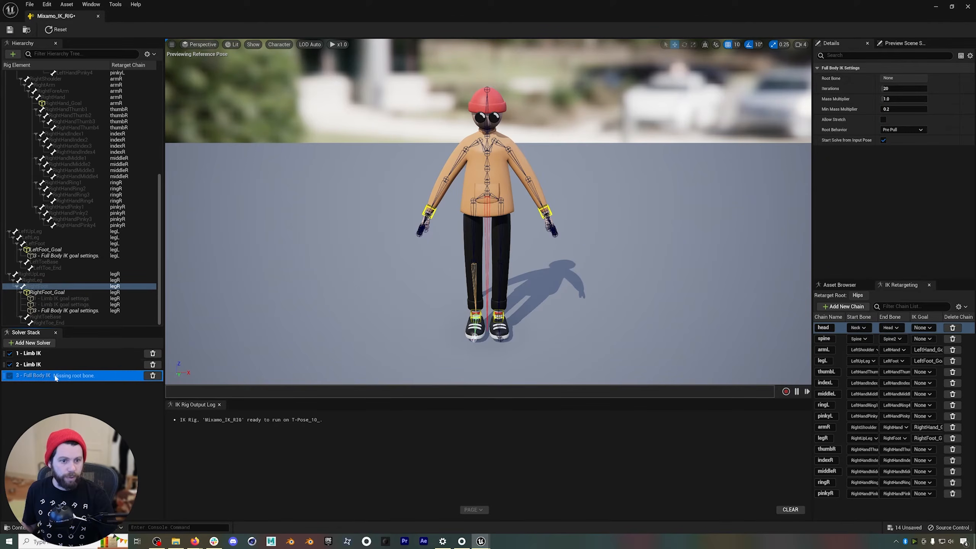
{"action": "scroll", "coordinate": [69, 279], "scroll_direction": "up", "scroll_amount": 10}
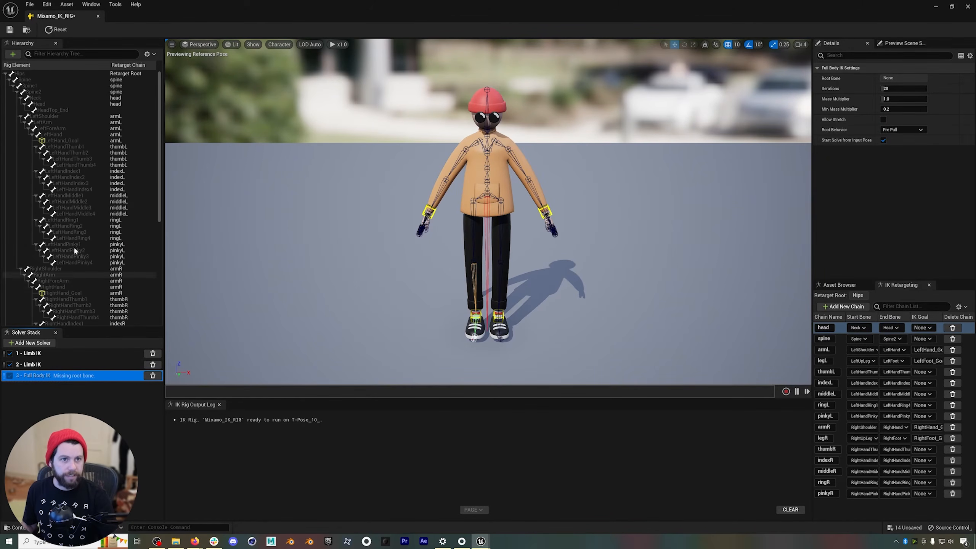
{"action": "right_click", "coordinate": [23, 72]}
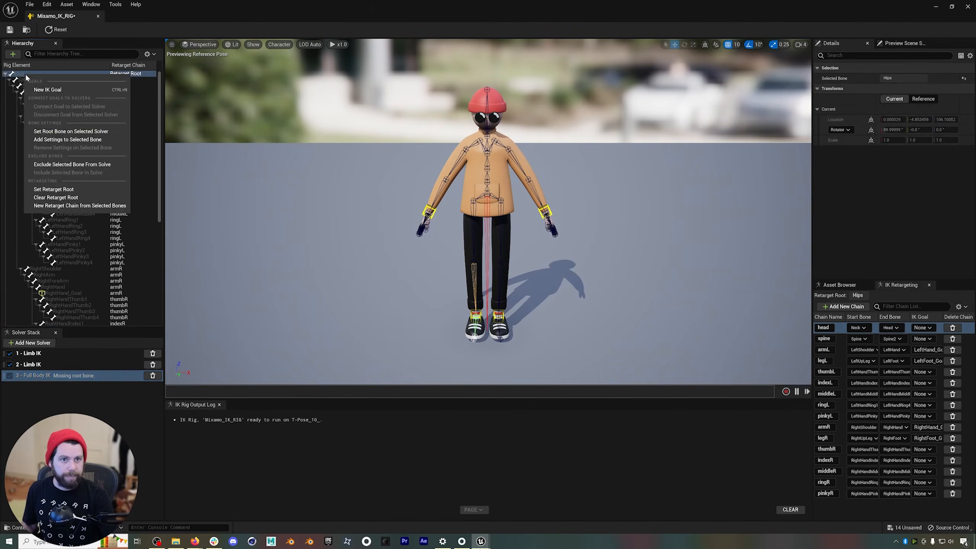
{"action": "left_click", "coordinate": [56, 132]}
{"action": "left_click", "coordinate": [57, 376]}
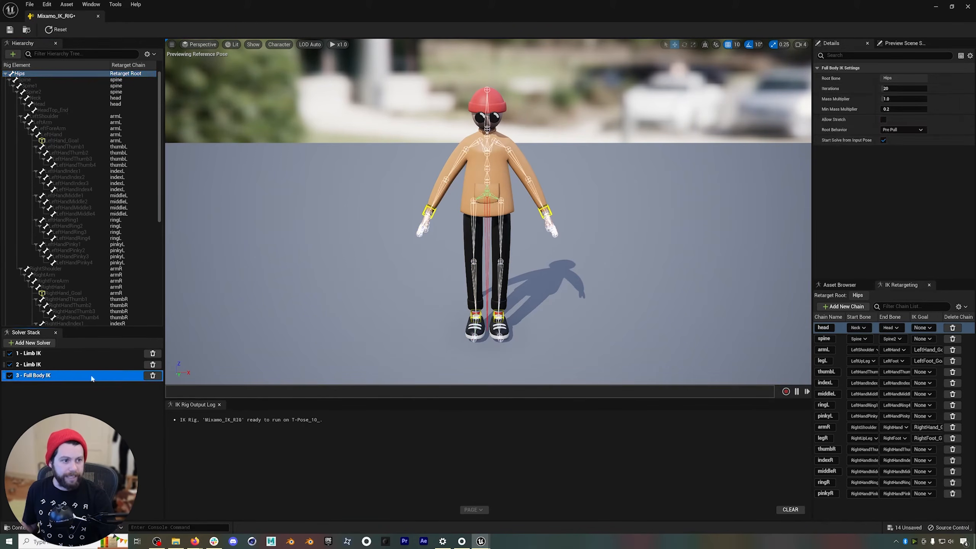
Test the Full Body IK by moving the RightFoot goal outward in the preview, and undo the move.
{"action": "left_click", "coordinate": [481, 315]}
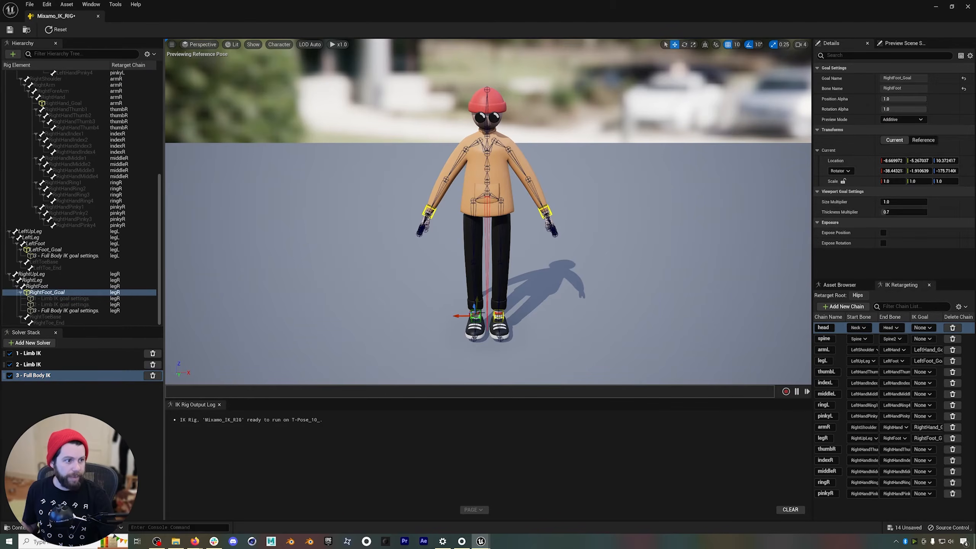
{"action": "left_click_drag", "start_coordinate": [471, 313], "coordinate": [443, 309]}
{"action": "key", "text": "ctrl+z"}
{"action": "key", "text": "ctrl+z"}
{"action": "key", "text": "ctrl+z"}
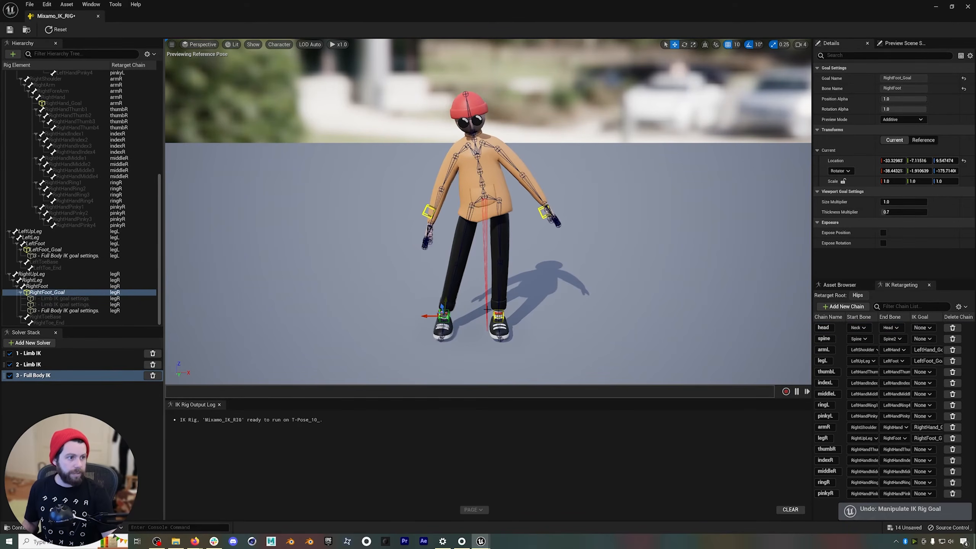
Save the Mixamo_IK_RIG asset and close its editor.
{"action": "mouse_move", "coordinate": [466, 221]}
{"action": "middle_mouse_down", "text": "alt"}
{"action": "mouse_move", "coordinate": [483, 253]}
{"action": "mouse_move", "coordinate": [466, 226]}
{"action": "middle_mouse_up", "text": "alt"}
{"action": "right_click_drag", "start_coordinate": [466, 226], "coordinate": [479, 207], "text": "alt"}
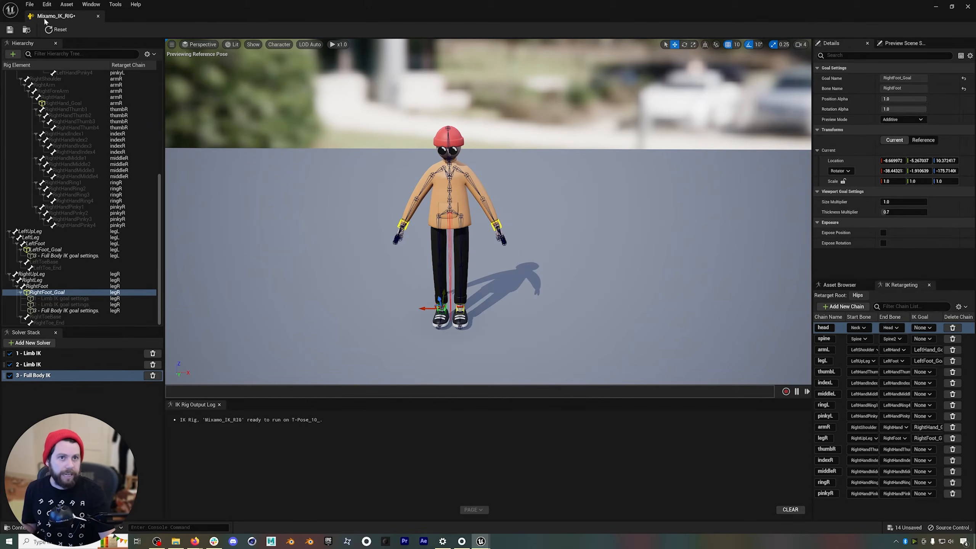
{"action": "left_click", "coordinate": [11, 30]}
{"action": "left_click", "coordinate": [97, 15]}
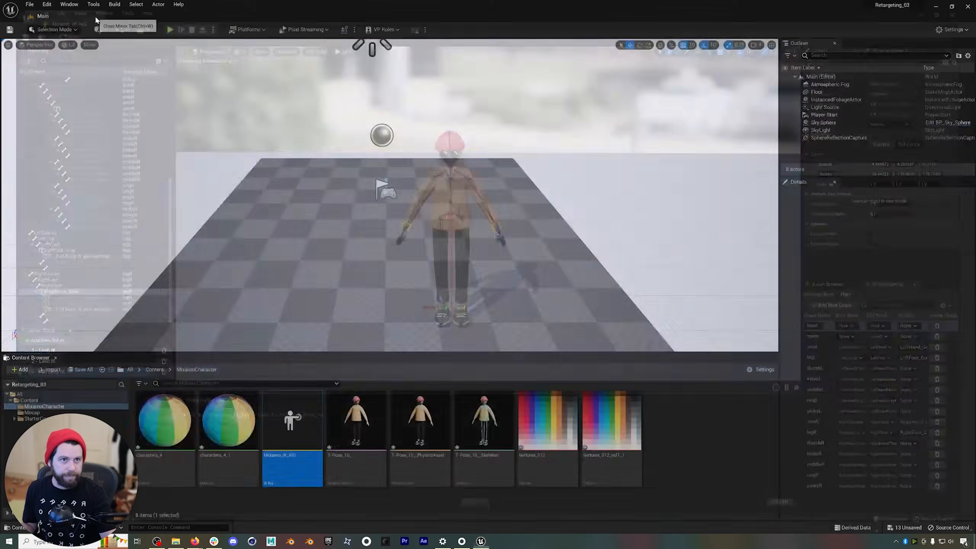
Create a new IK Retargeter in the Content folder with Mocap_IK_RIG as the rig to copy animation from.
{"action": "left_click", "coordinate": [155, 370]}
{"action": "right_click", "coordinate": [622, 424]}
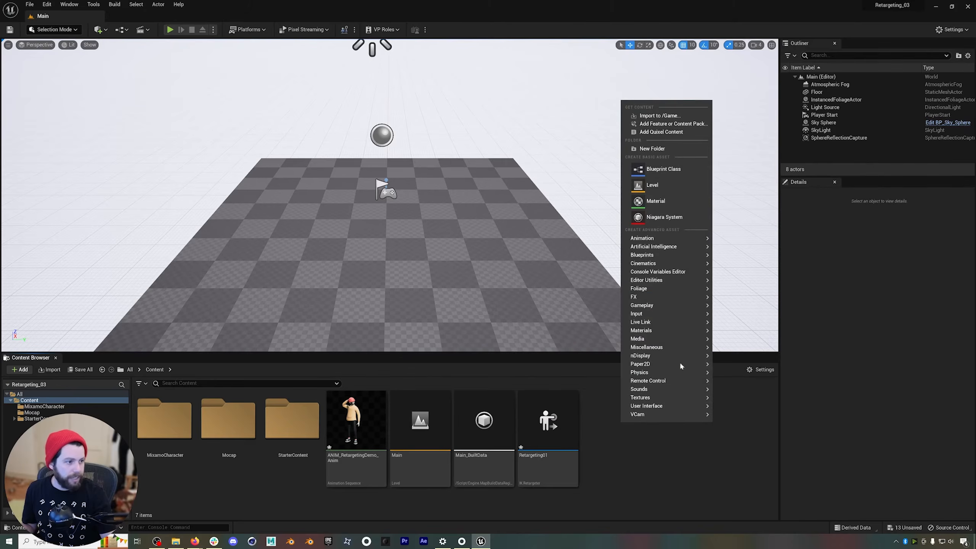
{"action": "mouse_move", "coordinate": [692, 246]}
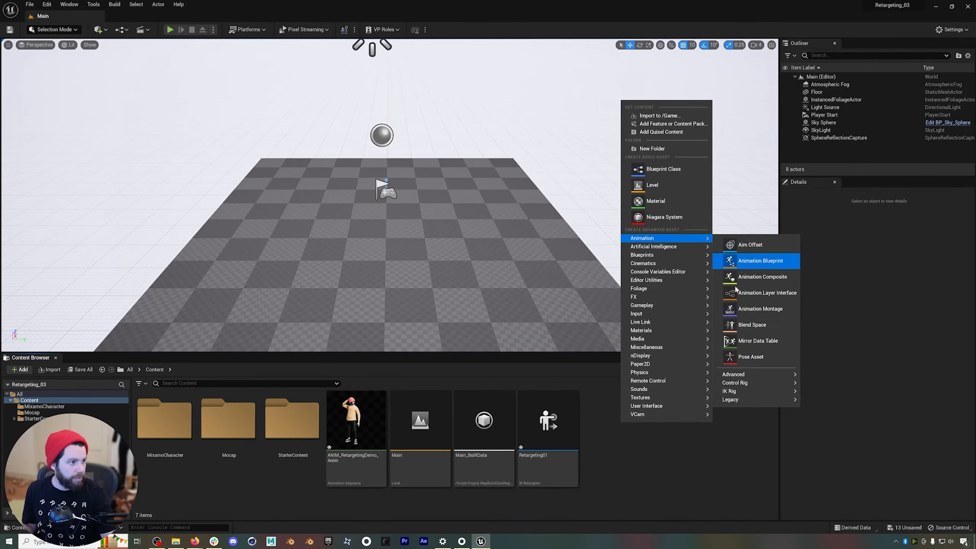
{"action": "mouse_move", "coordinate": [753, 392]}
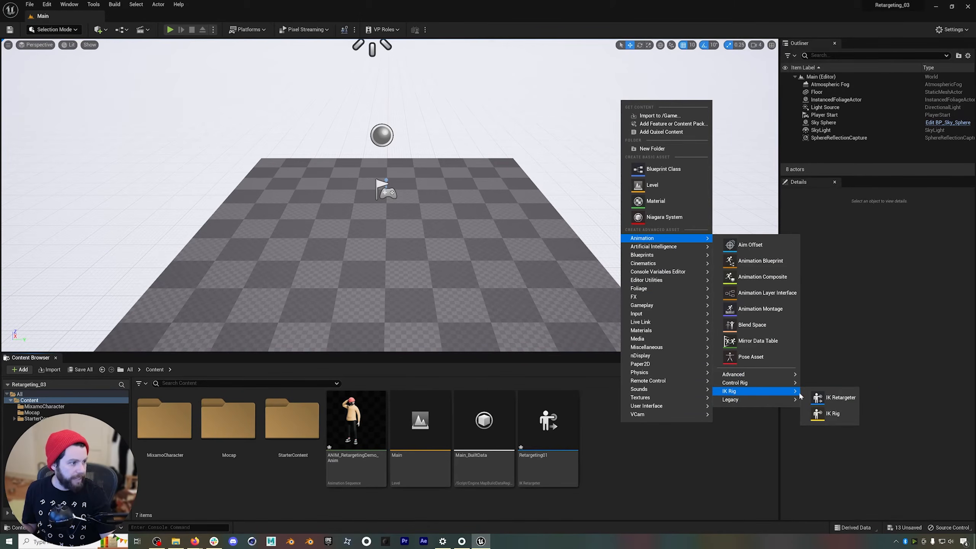
{"action": "left_click", "coordinate": [826, 397]}
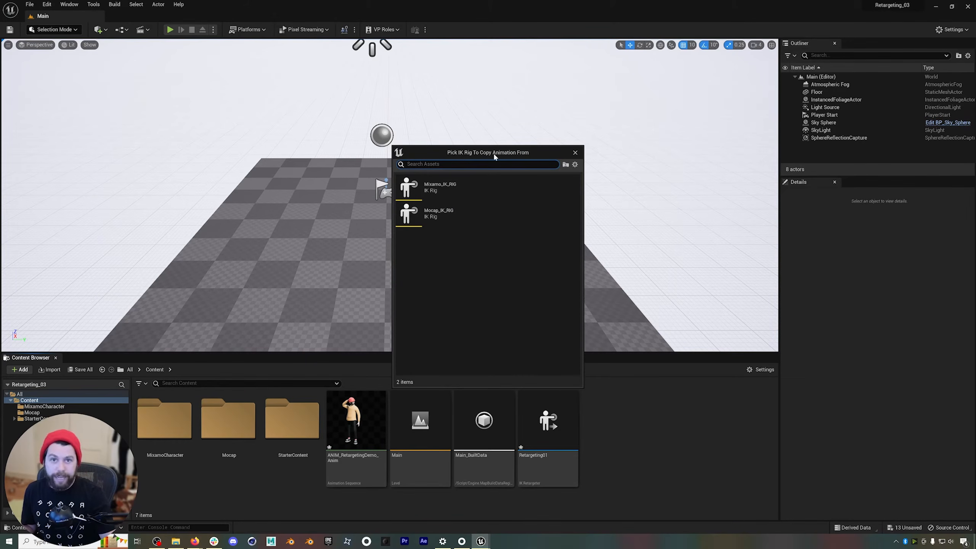
{"action": "left_click", "coordinate": [434, 214]}
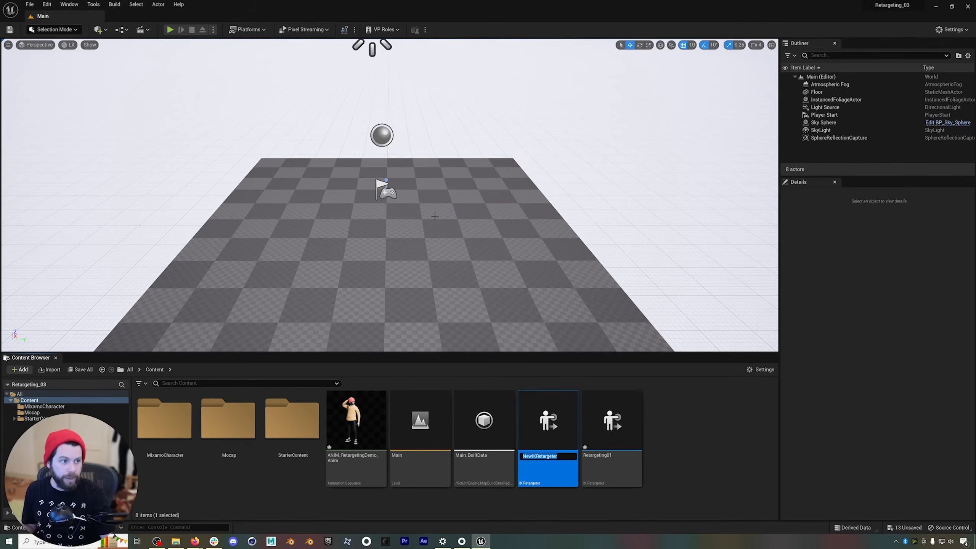
Name the new retargeter REtargeting02 and open it.
{"action": "type", "text": "REtargeting"}
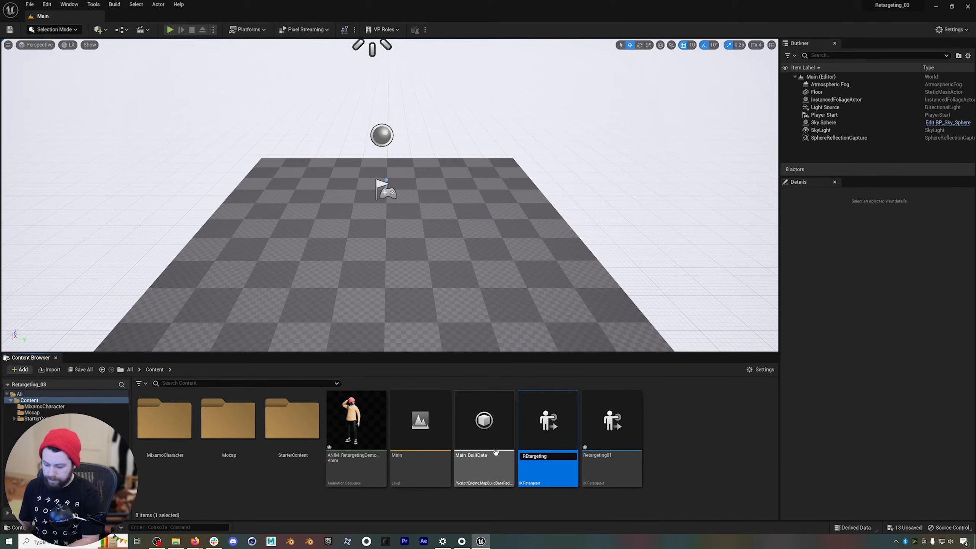
{"action": "type", "text": "02"}
{"action": "key", "text": "Return"}
{"action": "double_click", "coordinate": [623, 424]}
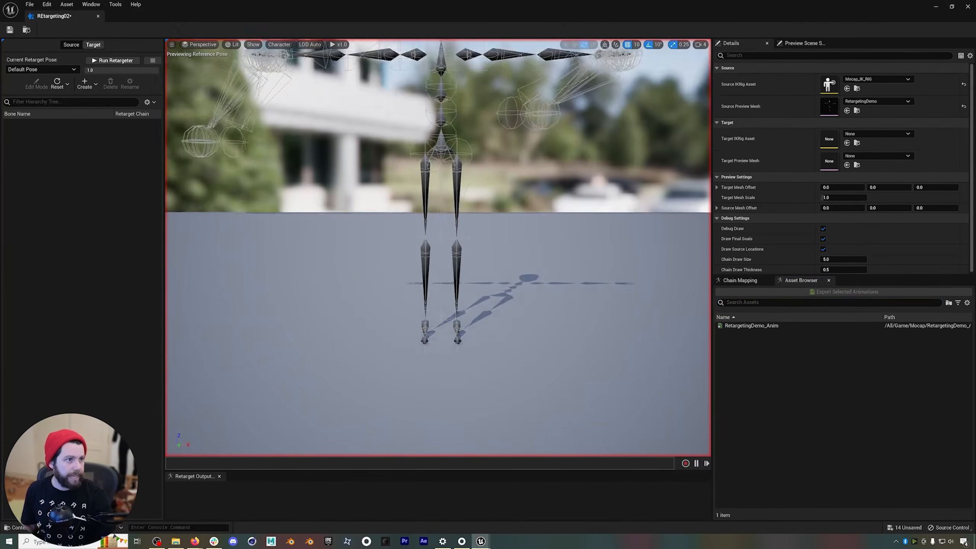
Set the retargeter's Target IKRig Asset to Mixamo_IK_RIG.
{"action": "mouse_move", "coordinate": [438, 248]}
{"action": "left_mouse_down", "text": "alt"}
{"action": "mouse_move", "coordinate": [439, 259]}
{"action": "mouse_move", "coordinate": [443, 241]}
{"action": "left_mouse_up", "text": "alt"}
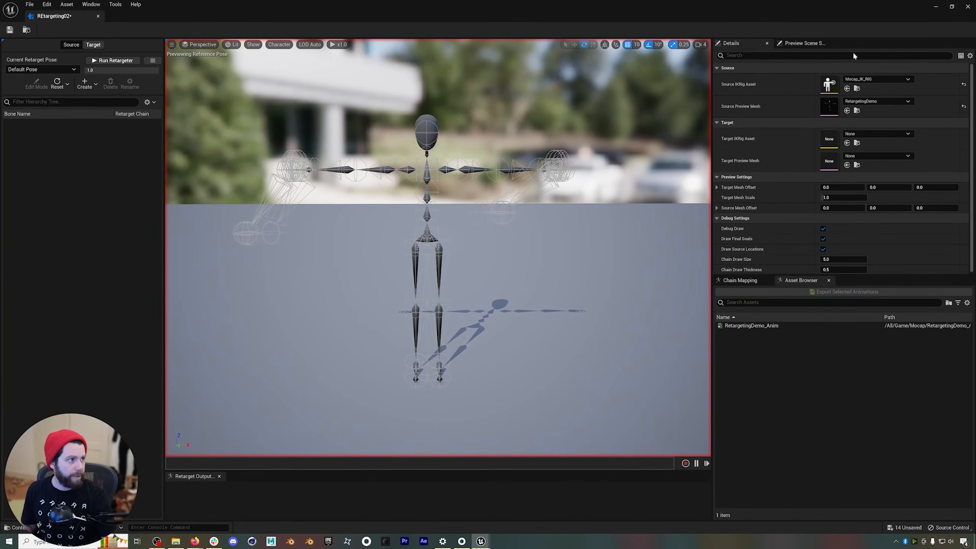
{"action": "left_click", "coordinate": [878, 134]}
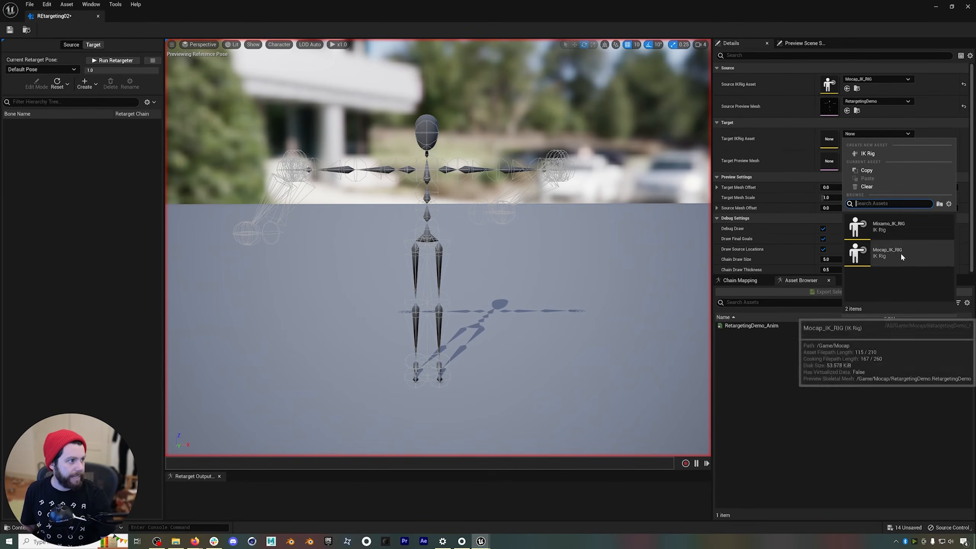
{"action": "left_click", "coordinate": [888, 226]}
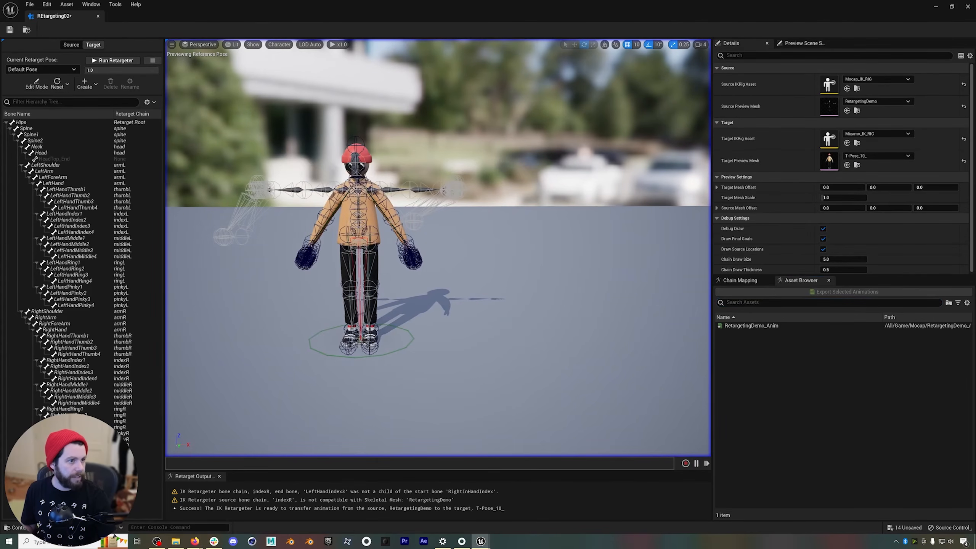
Set the Target Mesh Offset X to about 171.9 and edit the target's retarget pose so its arms form a T-pose.
{"action": "left_click_drag", "start_coordinate": [842, 187], "coordinate": [885, 188]}
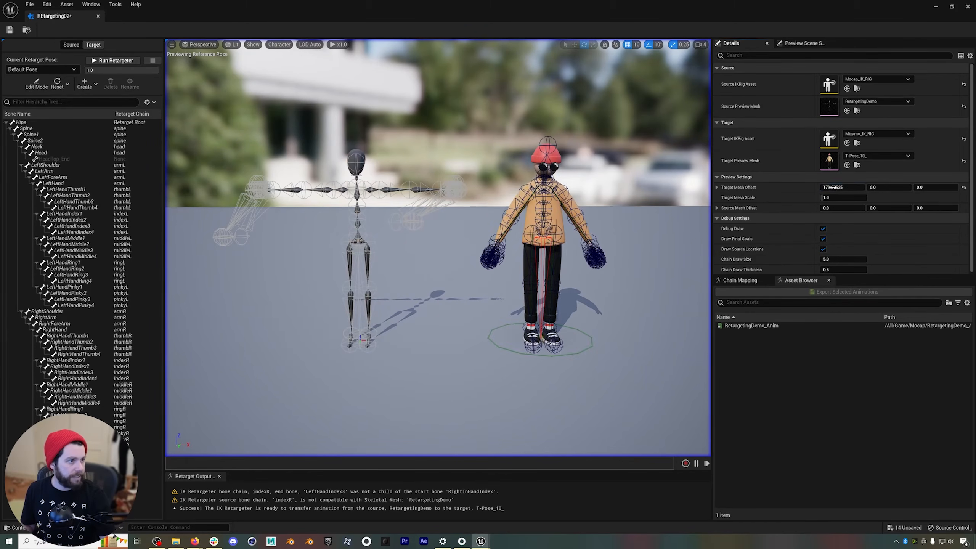
{"action": "left_click", "coordinate": [37, 84]}
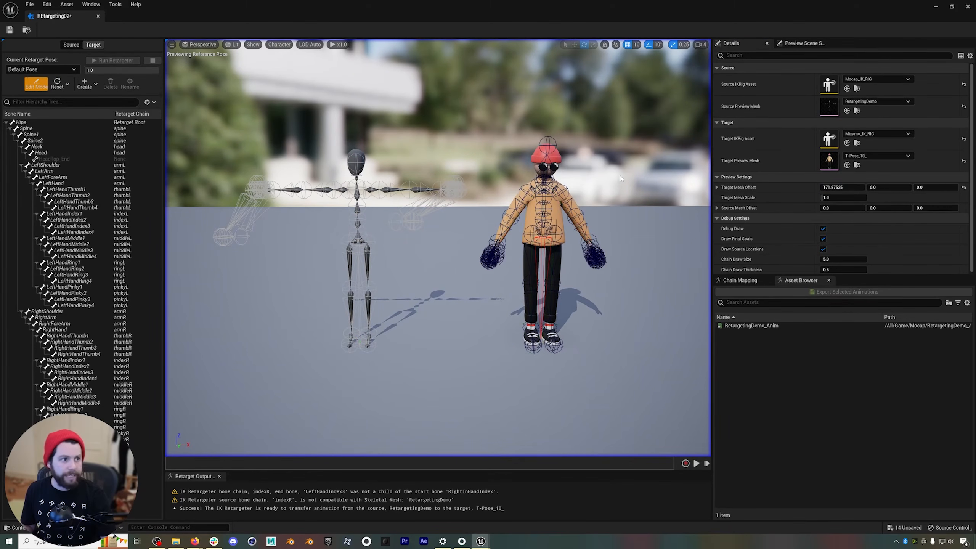
{"action": "left_click", "coordinate": [529, 185]}
{"action": "left_click_drag", "start_coordinate": [504, 190], "coordinate": [505, 168]}
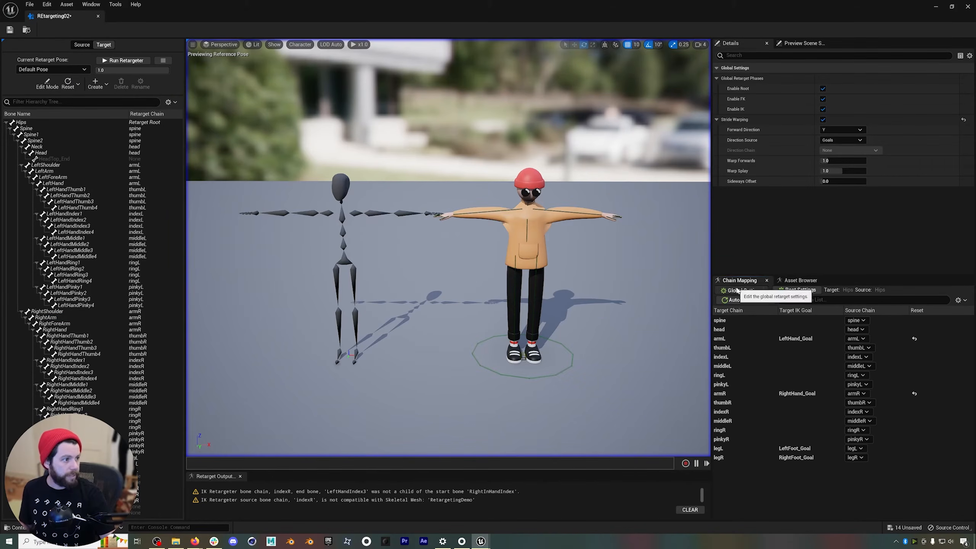
Play RetargetingDemo_Anim on both characters to compare the source and target motion.
{"action": "left_click", "coordinate": [800, 280]}
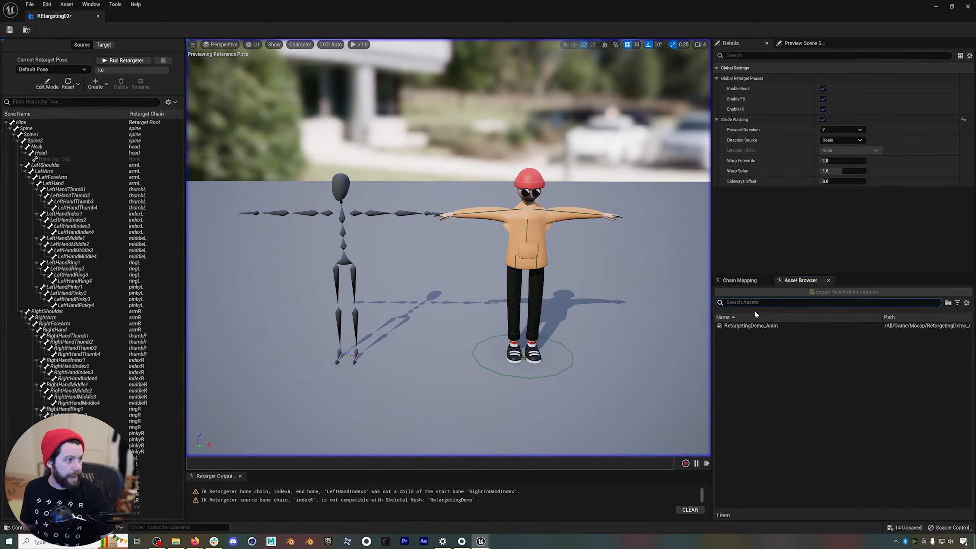
{"action": "left_click", "coordinate": [749, 325]}
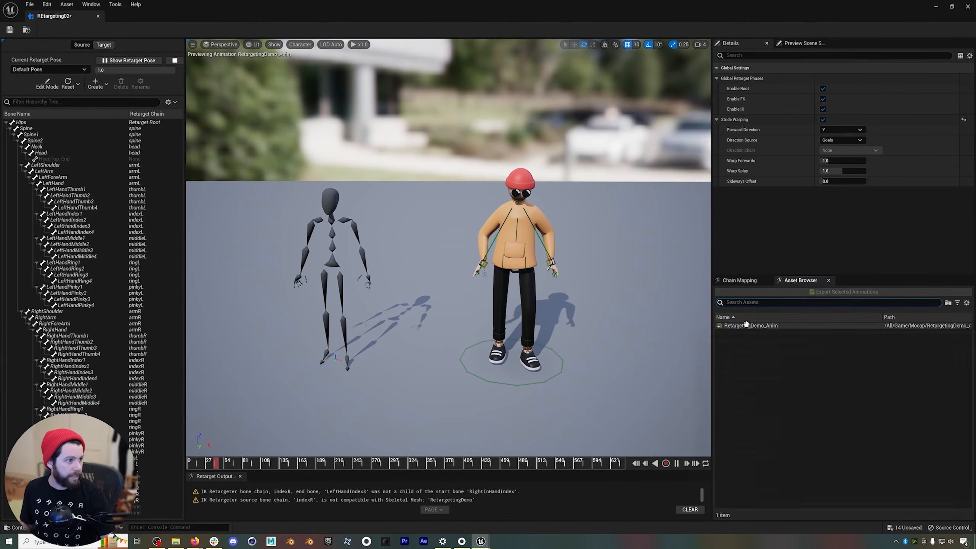
{"action": "left_click", "coordinate": [748, 281]}
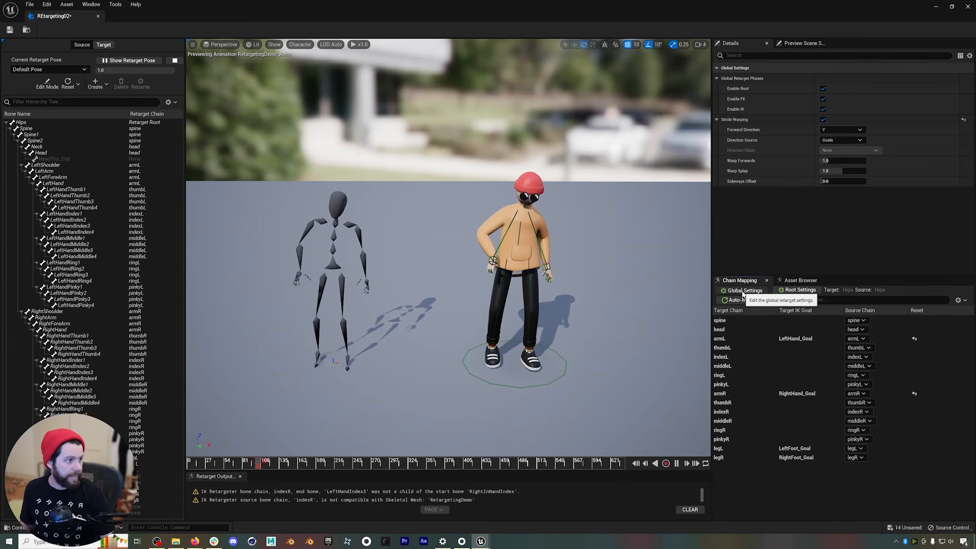
{"action": "right_click_drag", "start_coordinate": [489, 268], "coordinate": [488, 215]}
Disable IK in the global retarget settings and on the armL and armR chains.
{"action": "left_click", "coordinate": [823, 109]}
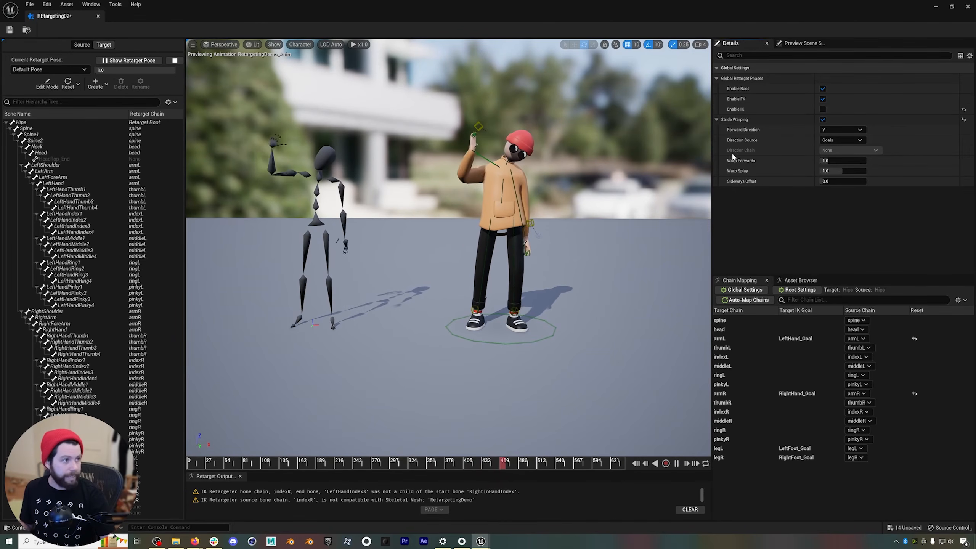
{"action": "left_click_drag", "start_coordinate": [469, 463], "coordinate": [365, 462]}
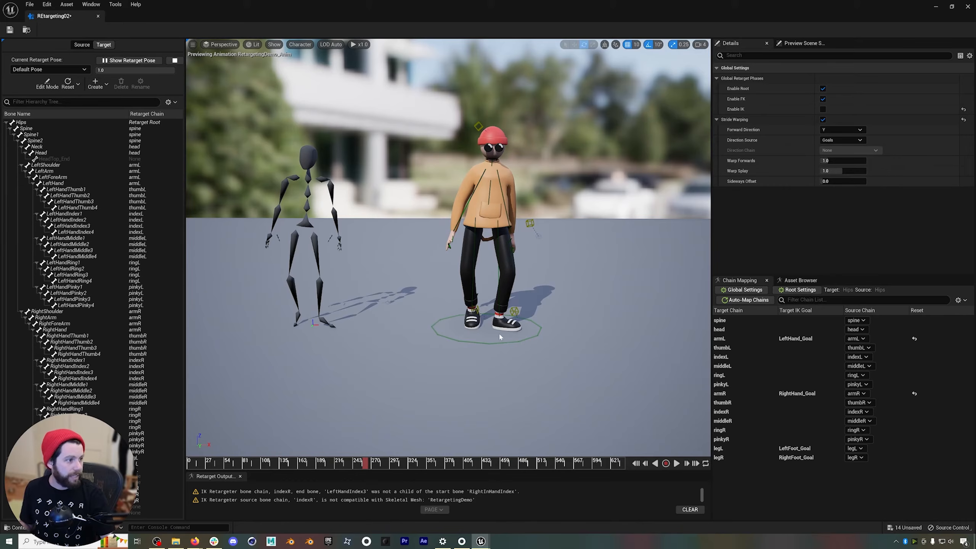
{"action": "left_click", "coordinate": [801, 338]}
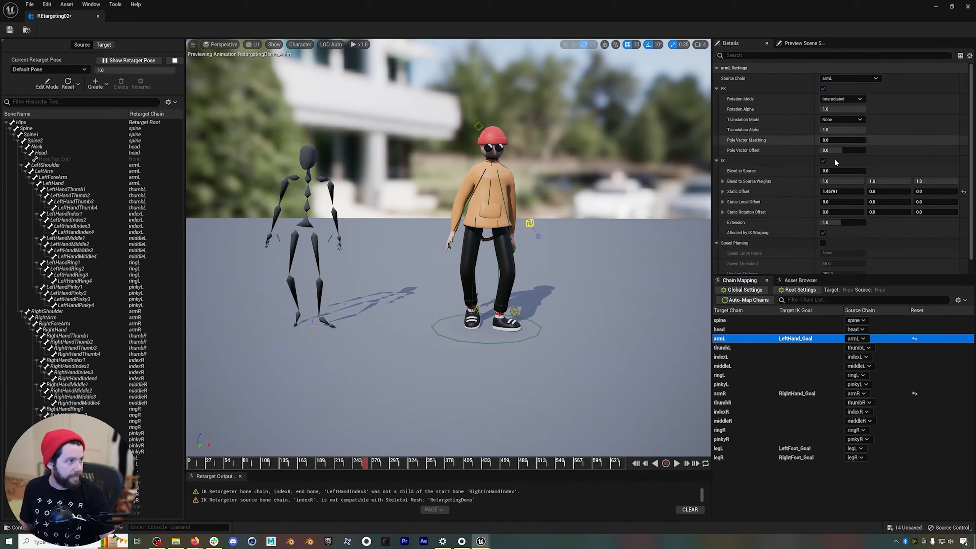
{"action": "left_click", "coordinate": [802, 391]}
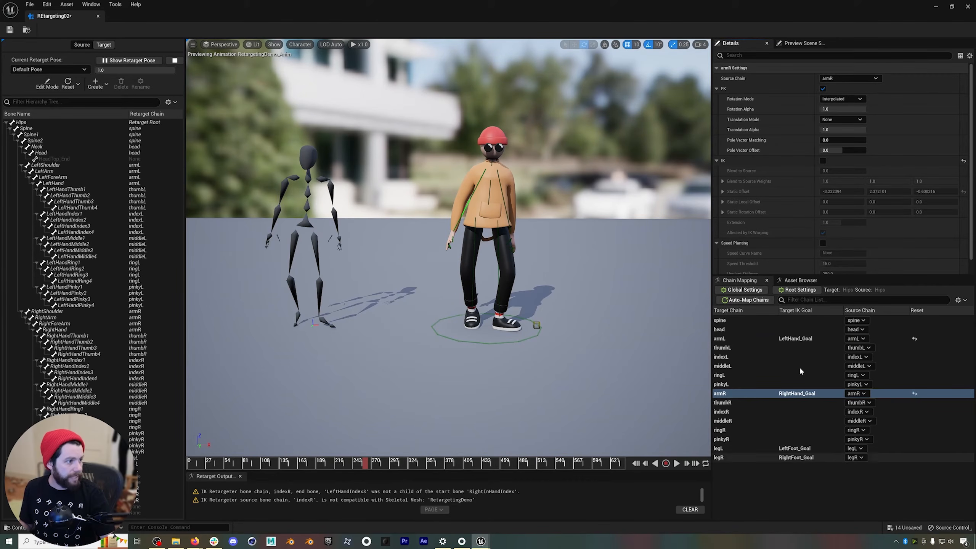
Re-enable global IK and try stride warping with Warp Splay 1.344, Sideways Offset -10 and Warp Forwards about 0.87 during playback.
{"action": "left_click", "coordinate": [756, 293]}
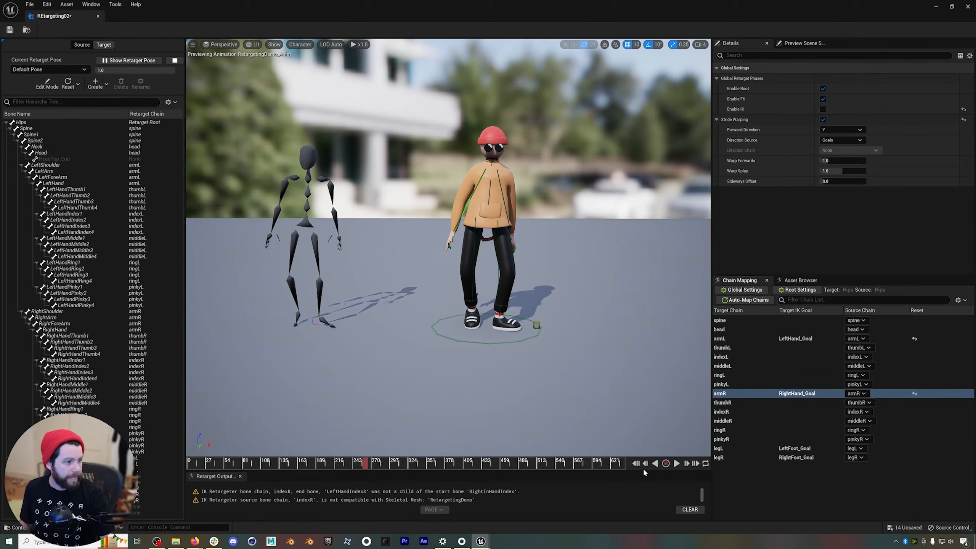
{"action": "left_click", "coordinate": [636, 464]}
{"action": "left_click", "coordinate": [676, 464]}
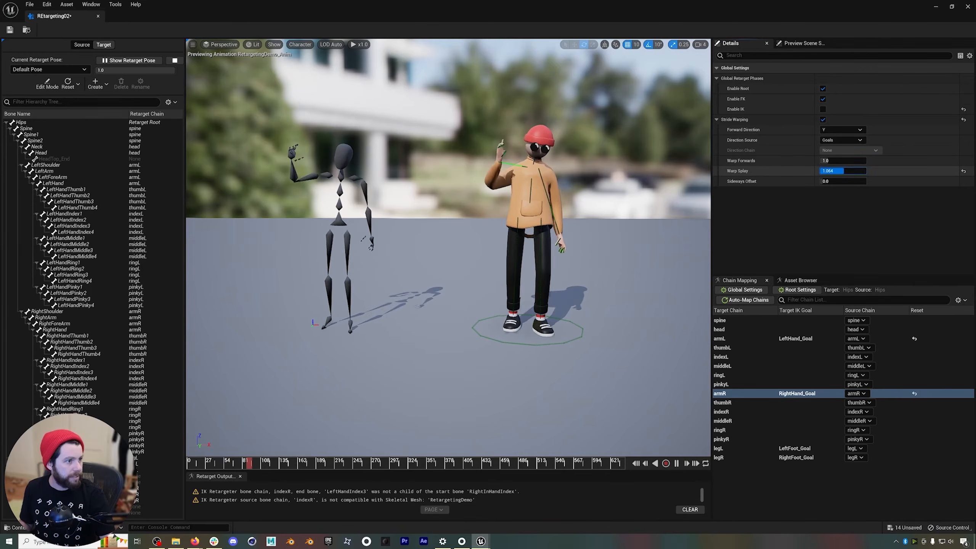
{"action": "left_click_drag", "start_coordinate": [842, 171], "coordinate": [859, 171]}
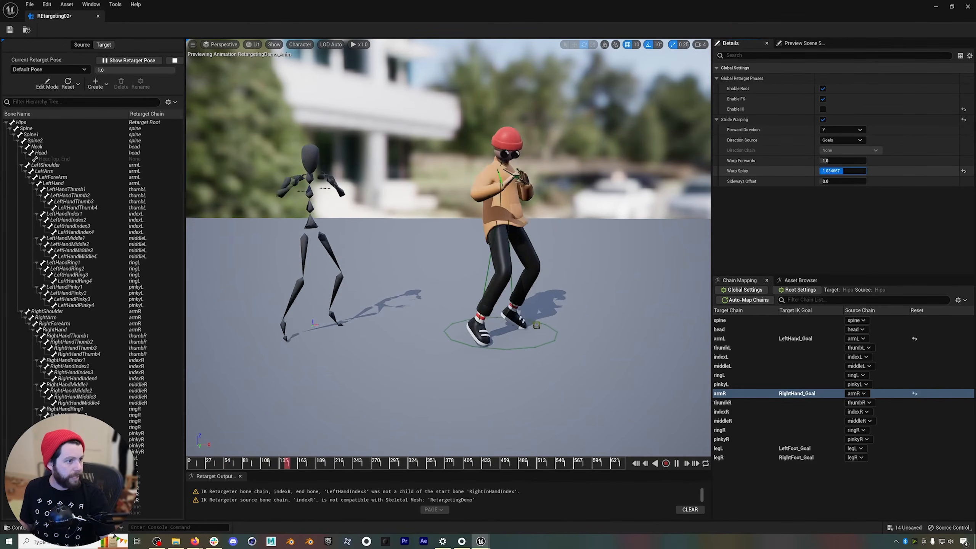
{"action": "left_click", "coordinate": [823, 109]}
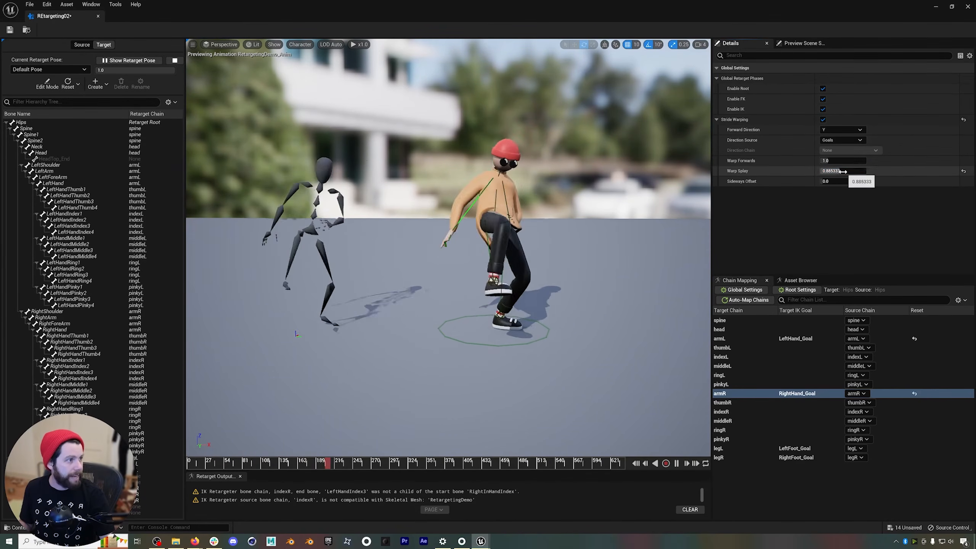
{"action": "left_click_drag", "start_coordinate": [845, 171], "coordinate": [834, 171]}
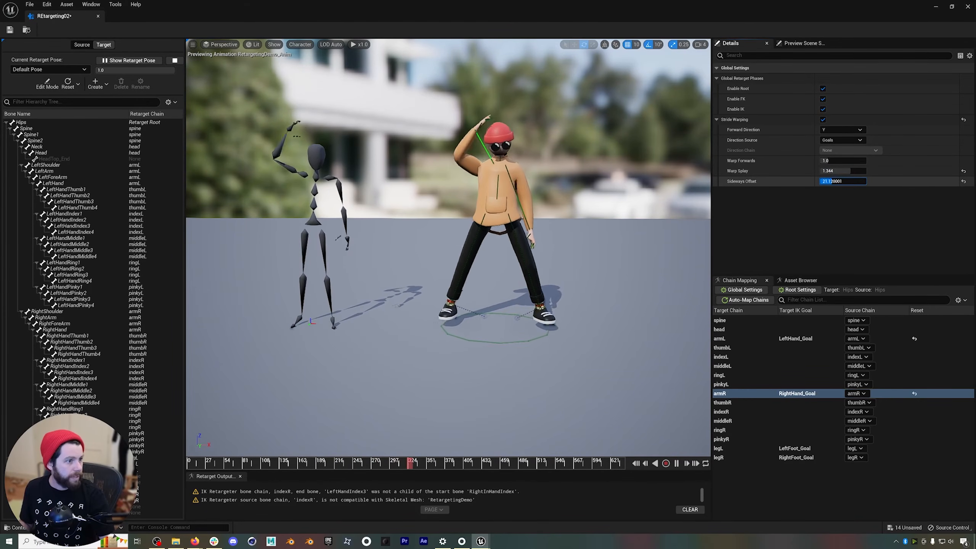
{"action": "left_click_drag", "start_coordinate": [842, 181], "coordinate": [832, 160]}
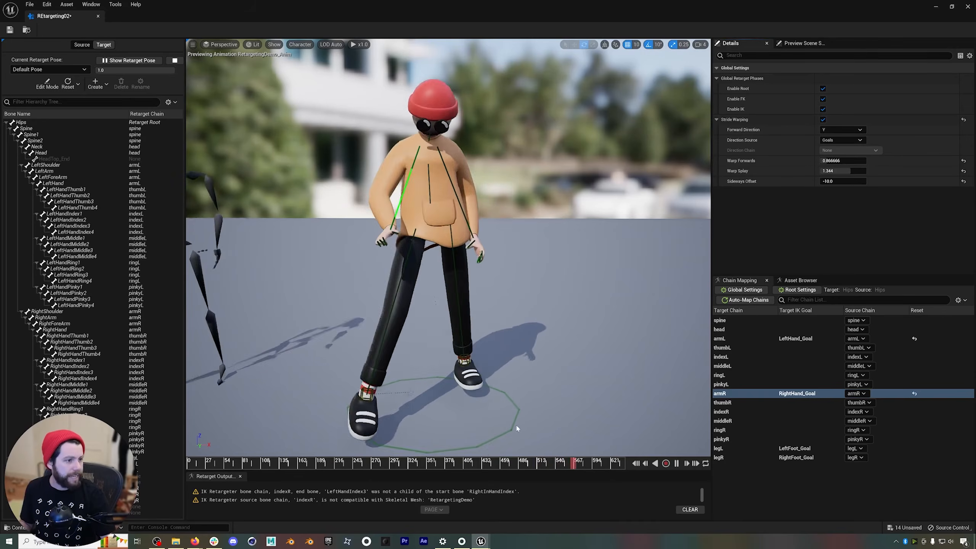
Reset Warp Forwards, Warp Splay and Sideways Offset to their default values.
{"action": "left_click", "coordinate": [963, 161]}
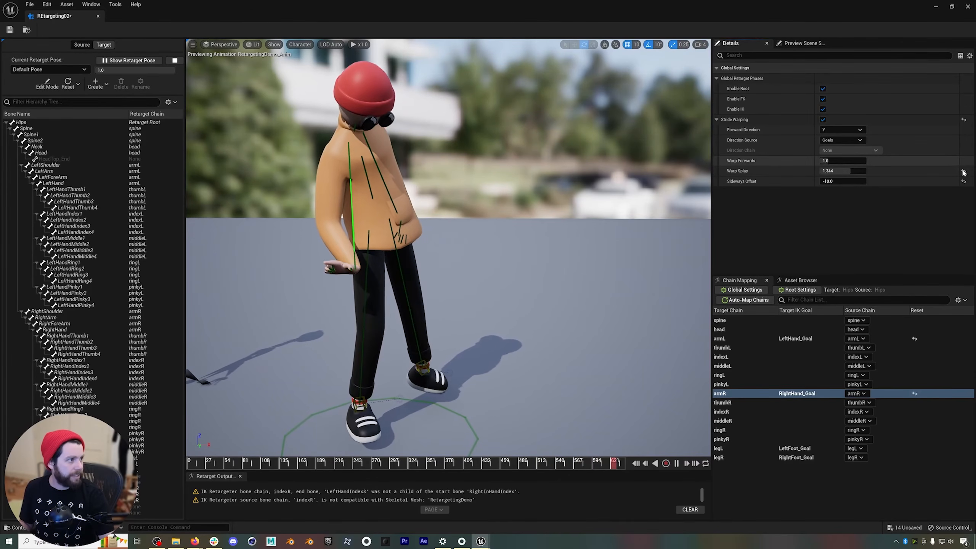
{"action": "left_click", "coordinate": [964, 171]}
{"action": "left_click", "coordinate": [964, 182]}
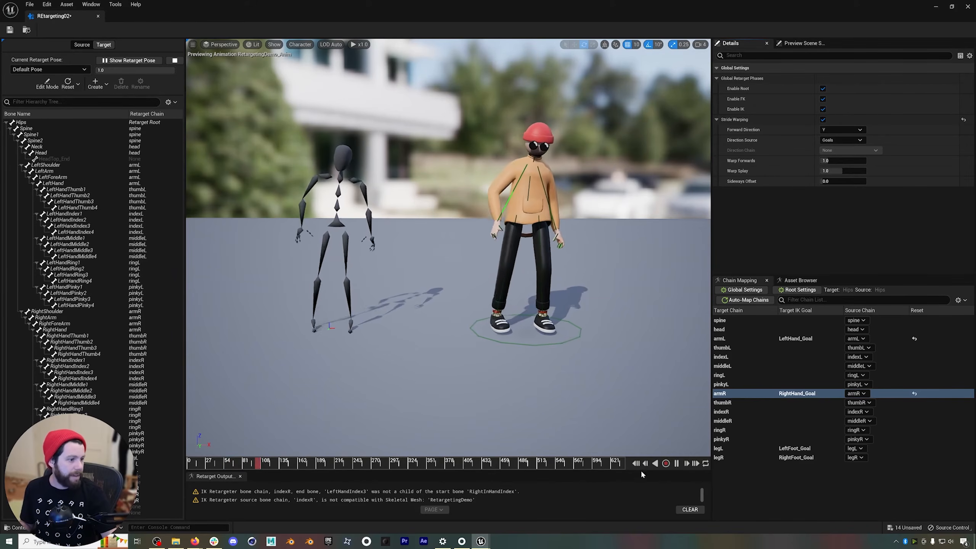
Re-enable IK on the armL and armR chains and resume the animation playback.
{"action": "left_click", "coordinate": [795, 338]}
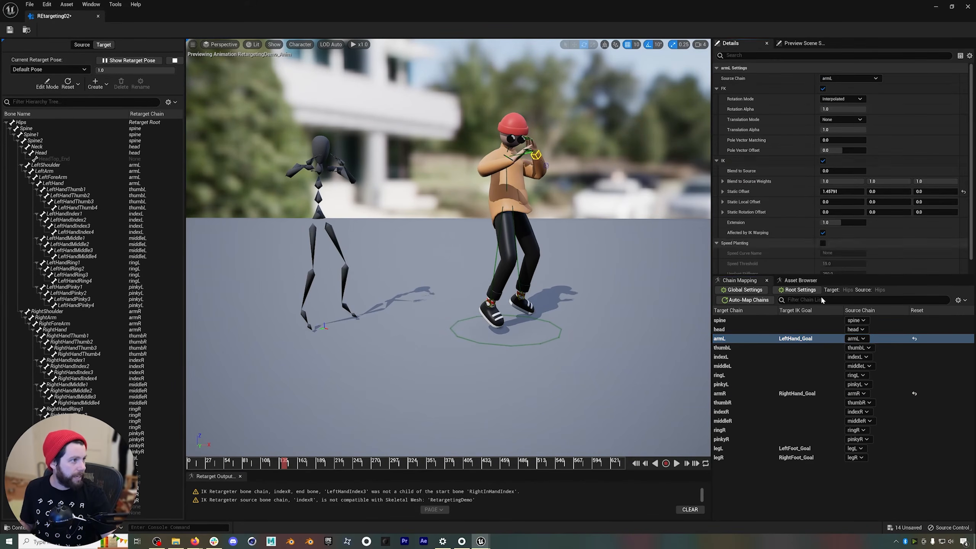
{"action": "left_click", "coordinate": [811, 394]}
{"action": "left_click", "coordinate": [823, 160]}
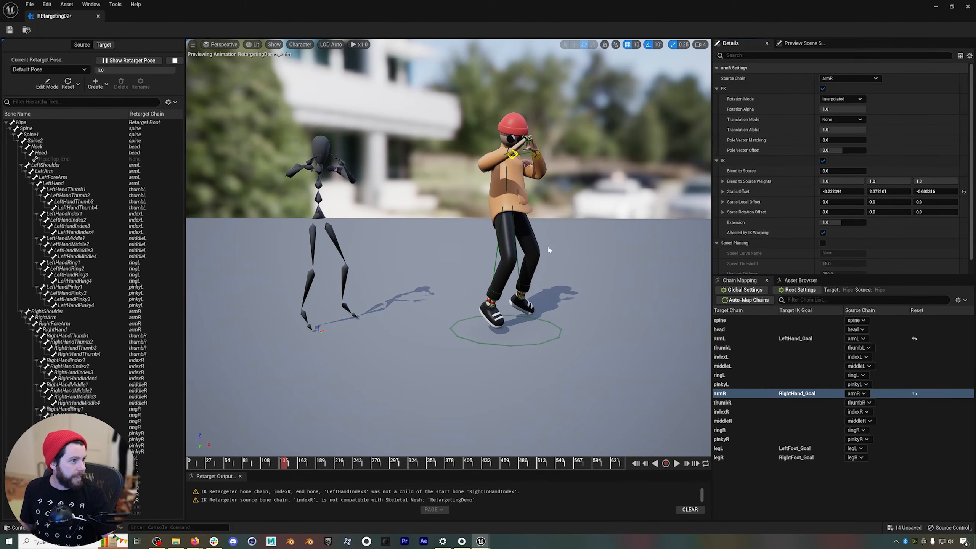
{"action": "left_click", "coordinate": [677, 464]}
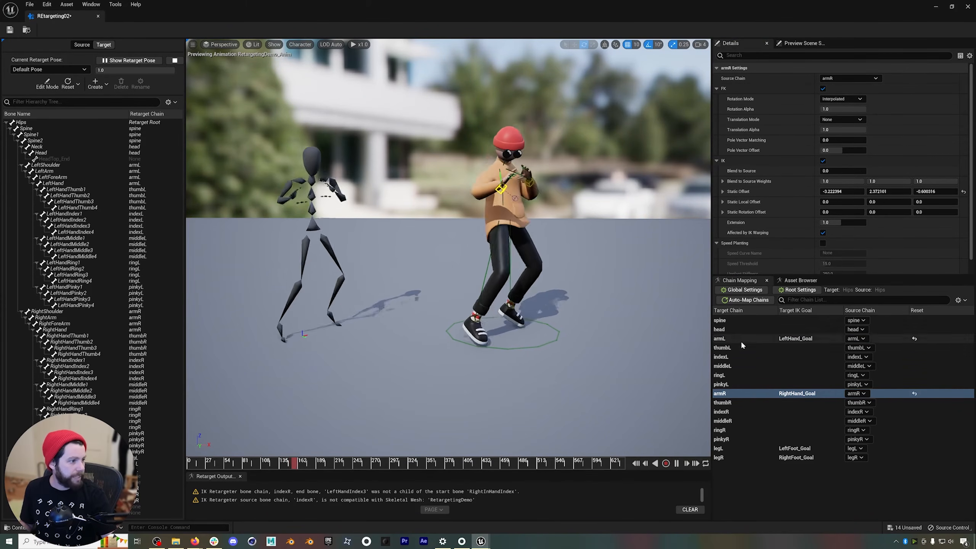
Set the armR chain's IK Static Offset to about -3.97 on X and 0.89 on Z, checking the right hand in playback.
{"action": "left_click_drag", "start_coordinate": [833, 192], "coordinate": [850, 192]}
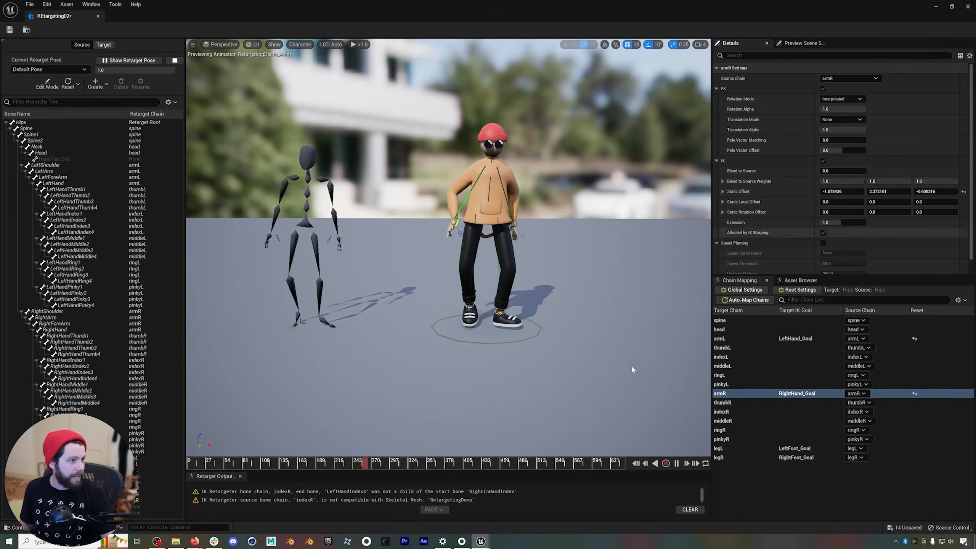
{"action": "left_click", "coordinate": [677, 464]}
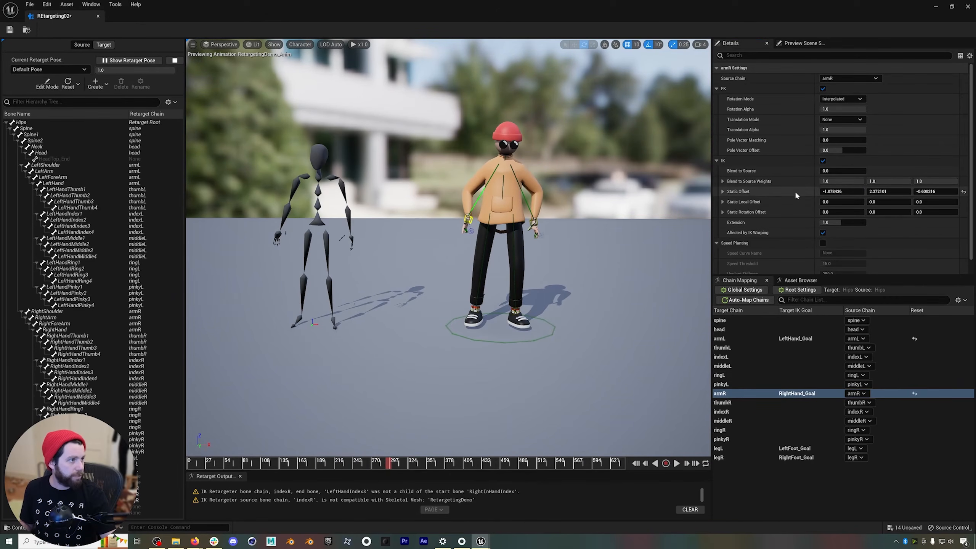
{"action": "mouse_move", "coordinate": [841, 192]}
{"action": "left_mouse_down"}
{"action": "mouse_move", "coordinate": [857, 191]}
{"action": "mouse_move", "coordinate": [826, 191]}
{"action": "mouse_move", "coordinate": [843, 191]}
{"action": "left_mouse_up"}
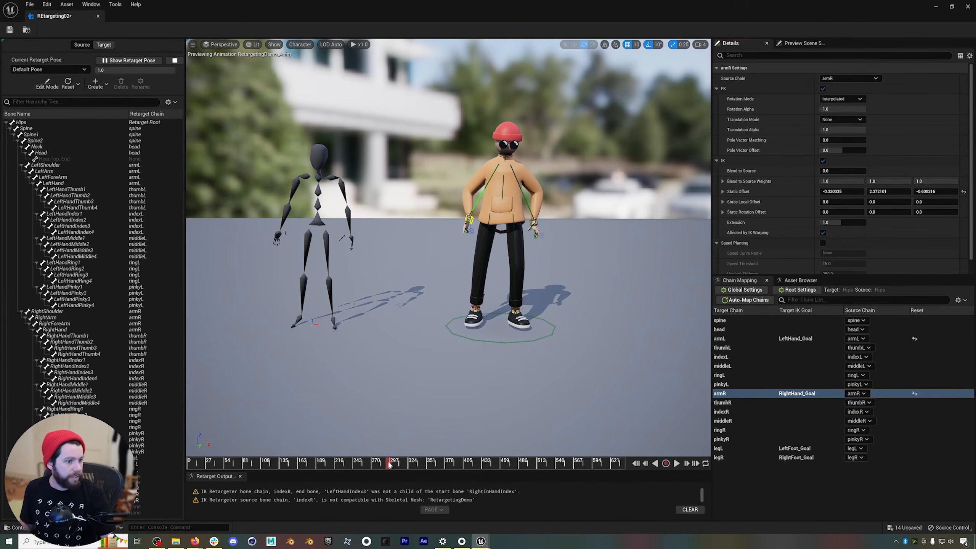
{"action": "left_click_drag", "start_coordinate": [400, 467], "coordinate": [407, 466]}
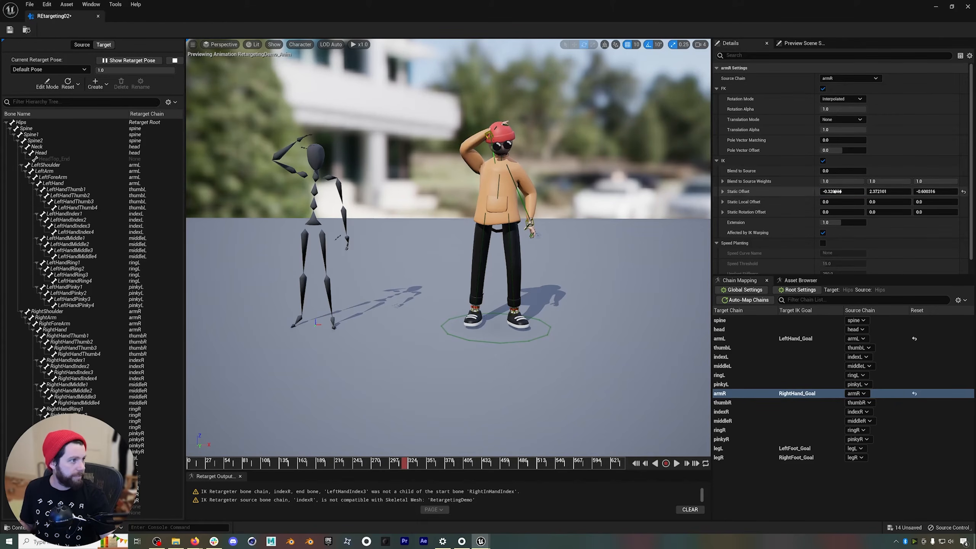
{"action": "left_click_drag", "start_coordinate": [842, 191], "coordinate": [828, 191]}
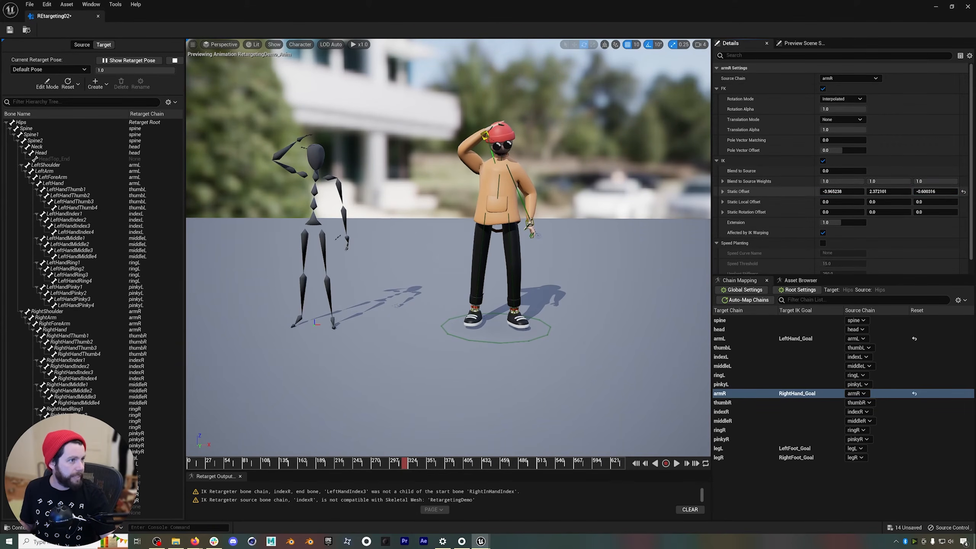
{"action": "left_click_drag", "start_coordinate": [935, 192], "coordinate": [943, 192]}
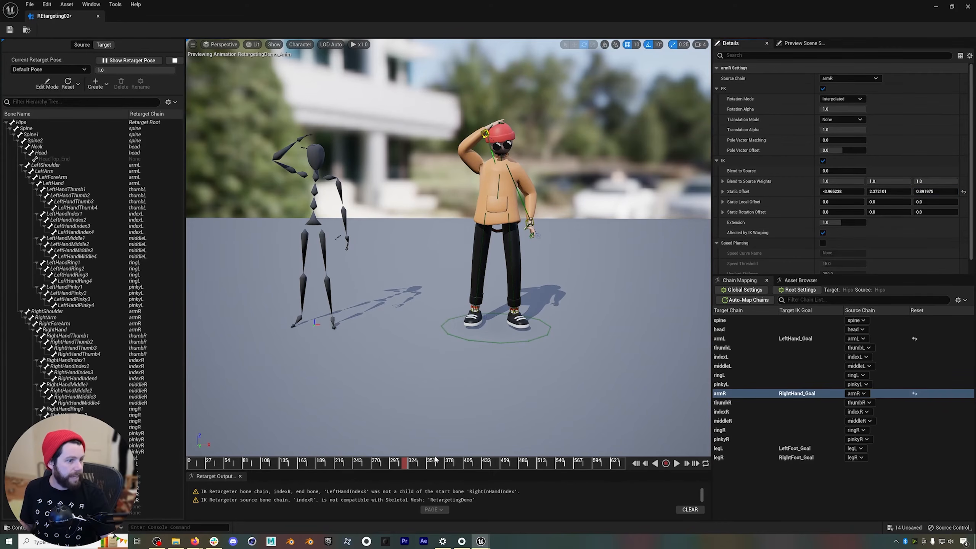
{"action": "left_click", "coordinate": [679, 463]}
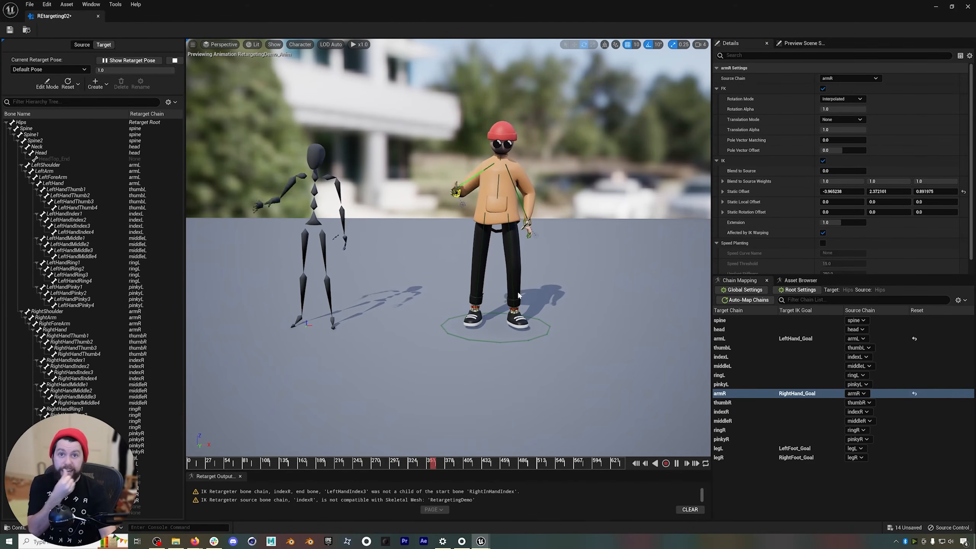
{"action": "left_click_drag", "start_coordinate": [437, 463], "coordinate": [481, 461]}
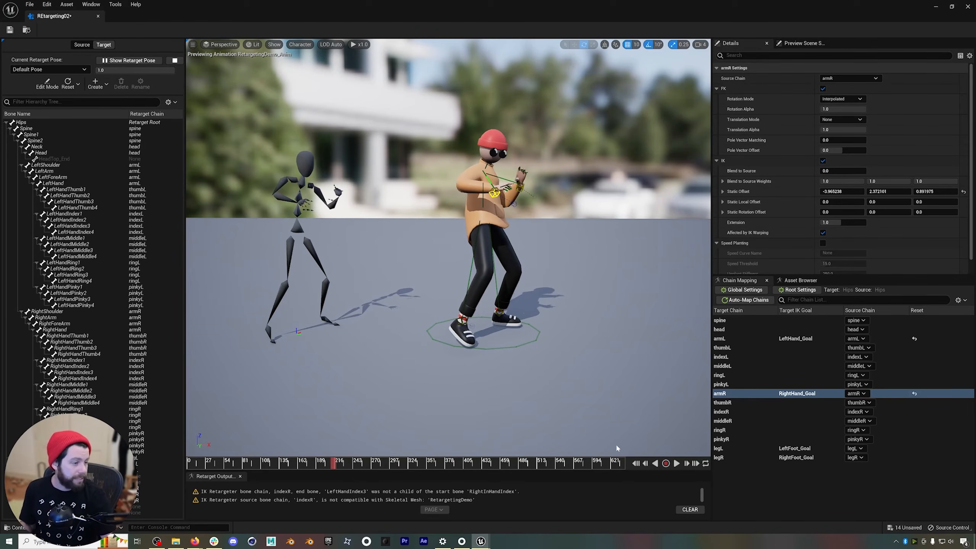
{"action": "left_click", "coordinate": [676, 464]}
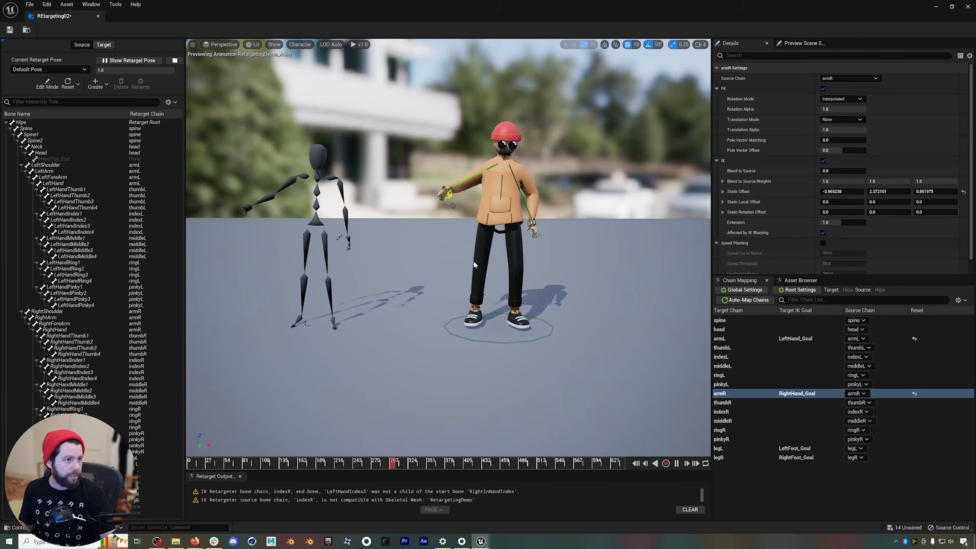
{"action": "left_click", "coordinate": [676, 463]}
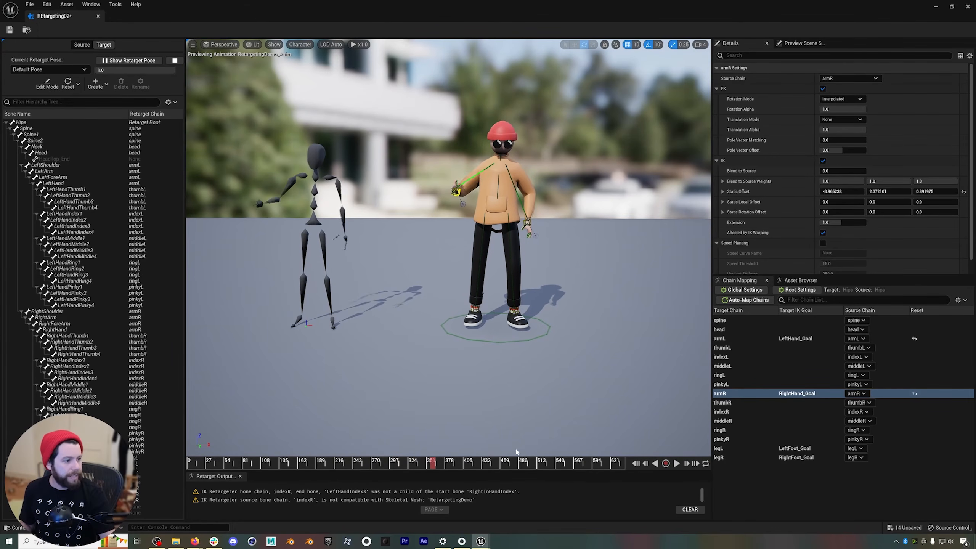
{"action": "left_click", "coordinate": [428, 462]}
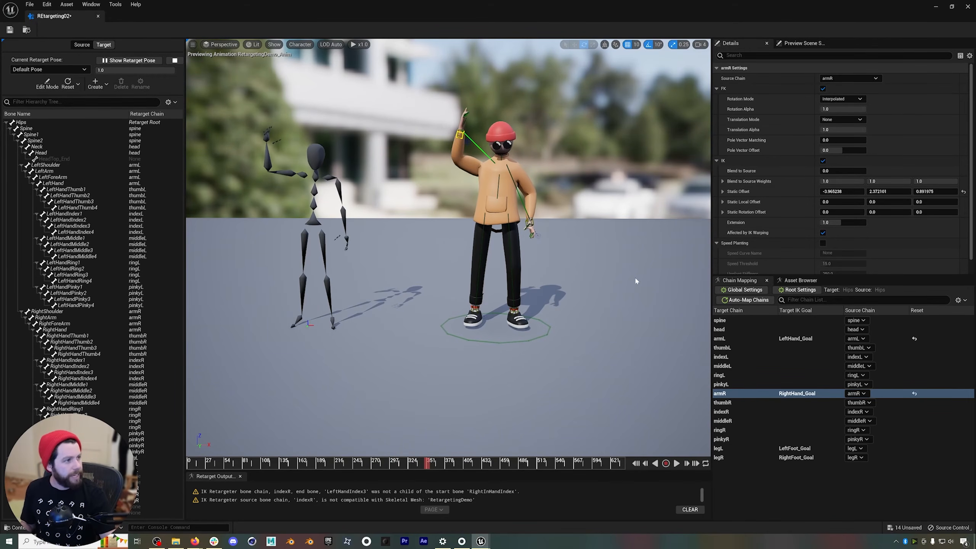
Turn off IK on the armR and armL chains and check the arm poses at another frame.
{"action": "left_click", "coordinate": [823, 161]}
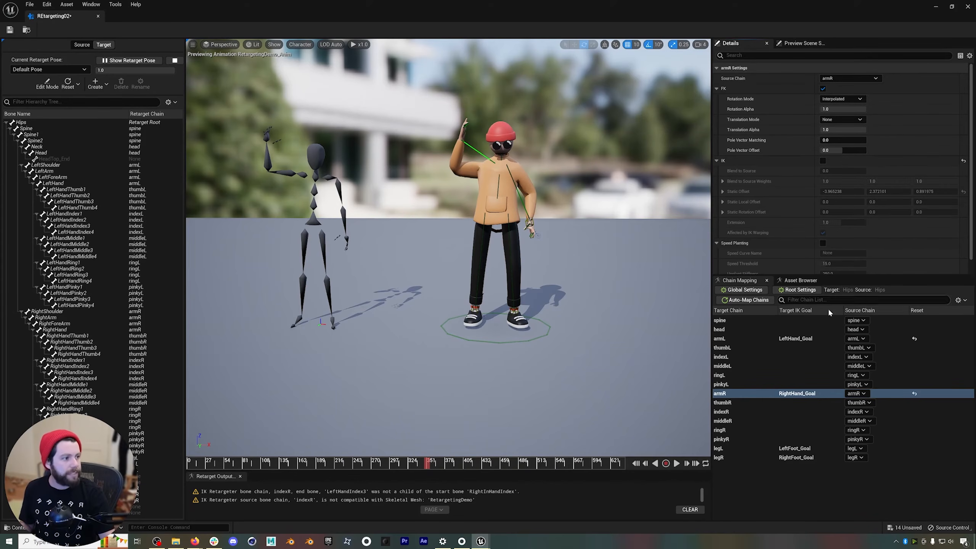
{"action": "left_click", "coordinate": [806, 338]}
{"action": "left_click", "coordinate": [823, 160]}
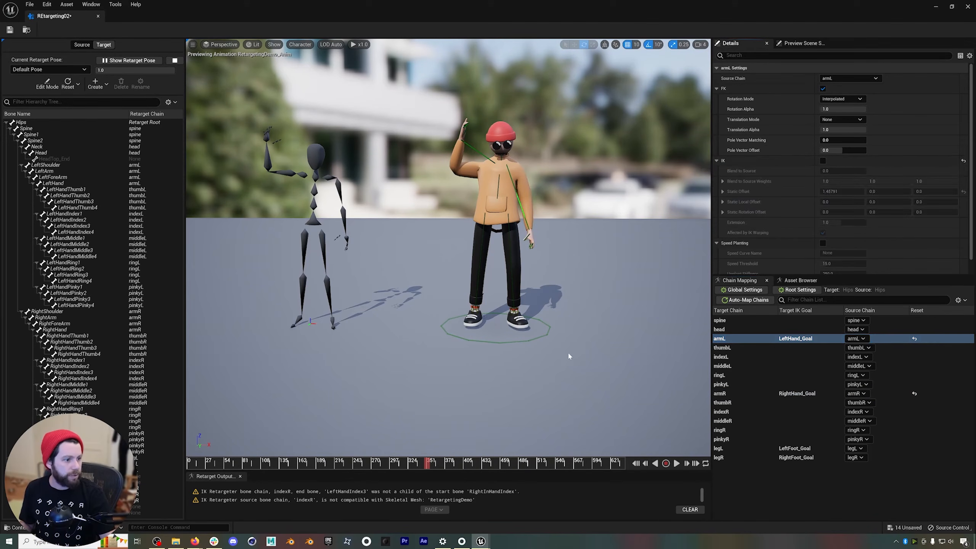
{"action": "left_click_drag", "start_coordinate": [427, 464], "coordinate": [374, 463]}
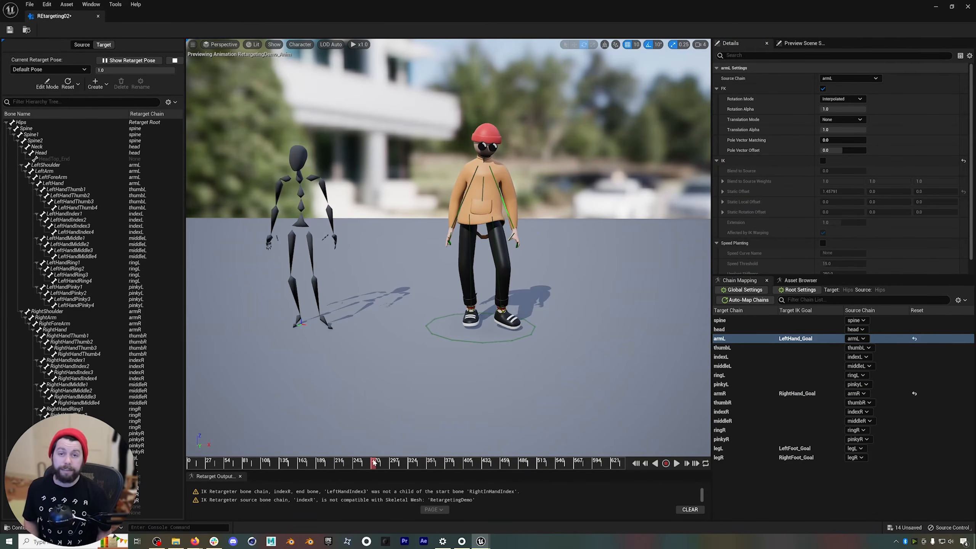
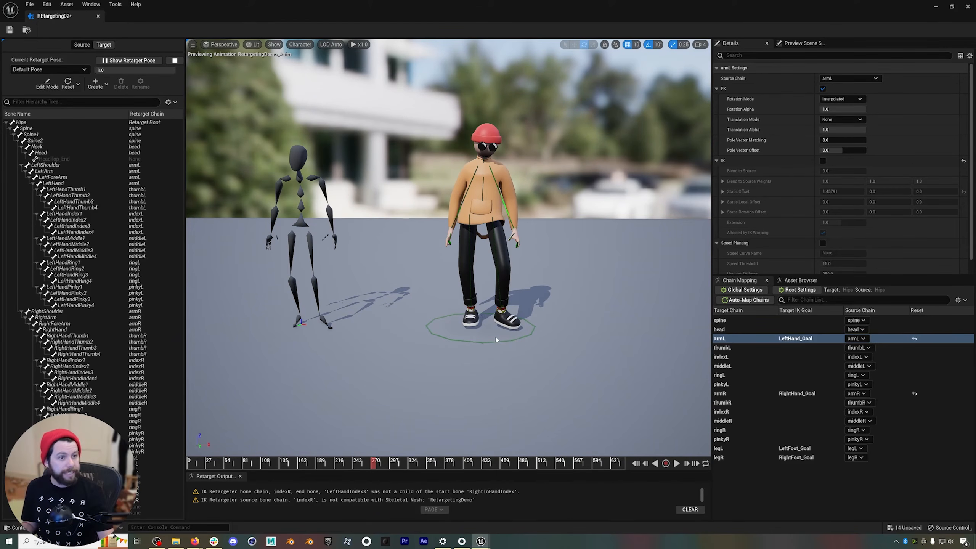
Close the retargeter, scrub through the exported ANIM_RetargetingDemo_Anim sequence to review its motion, and close it.
{"action": "left_click", "coordinate": [97, 16]}
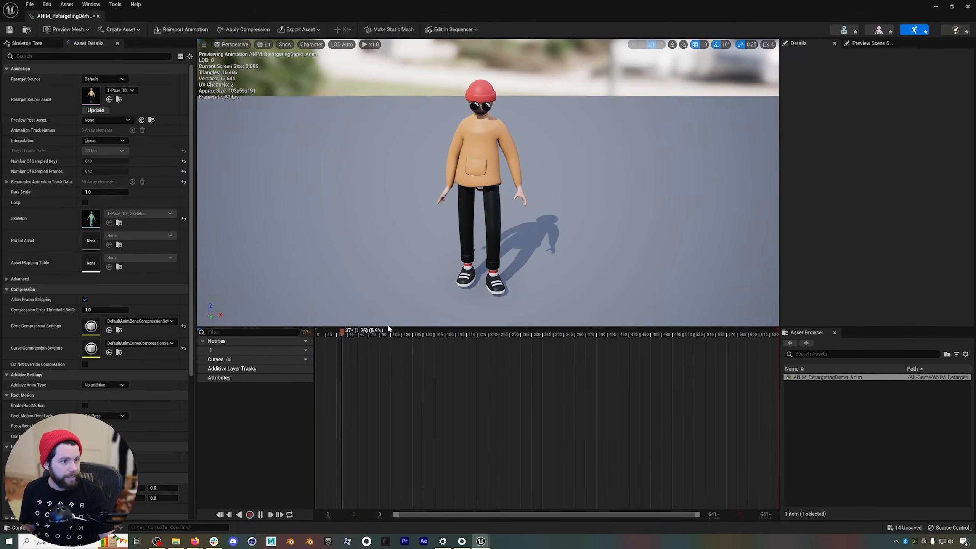
{"action": "left_click_drag", "start_coordinate": [395, 334], "coordinate": [348, 333]}
{"action": "key", "text": "space"}
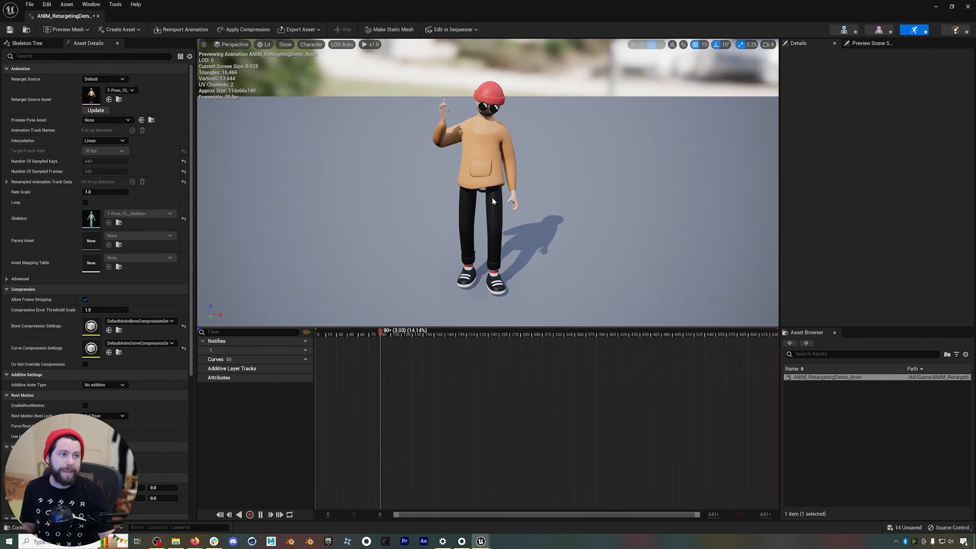
{"action": "left_click_drag", "start_coordinate": [462, 333], "coordinate": [544, 342]}
{"action": "left_click", "coordinate": [98, 16]}
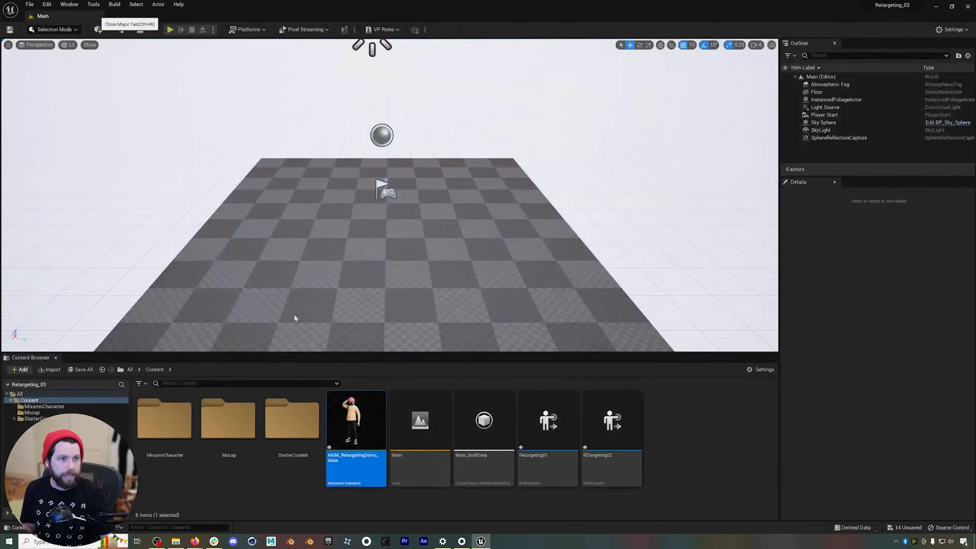
Create a level sequence named MocapEditing in the Content folder.
{"action": "left_click", "coordinate": [671, 419]}
{"action": "left_click", "coordinate": [143, 30]}
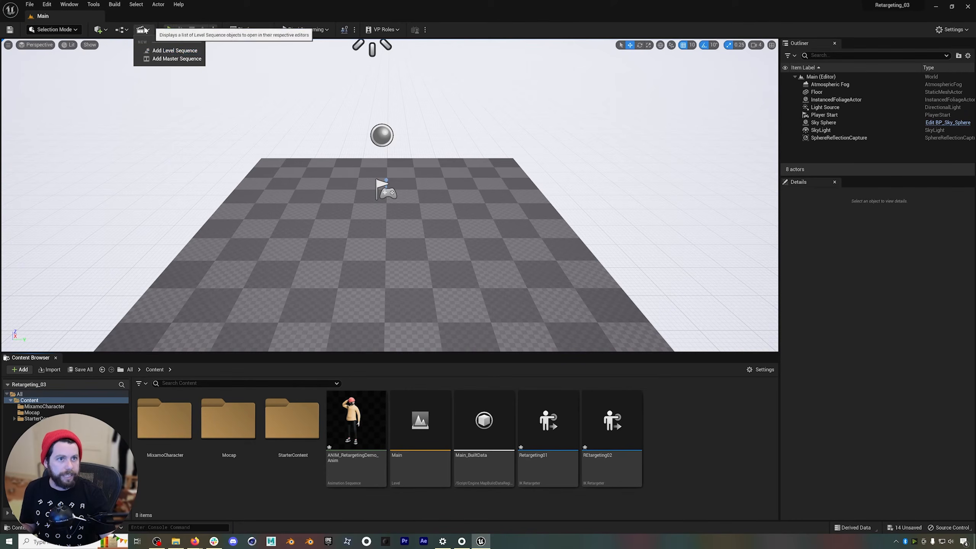
{"action": "left_click", "coordinate": [169, 51]}
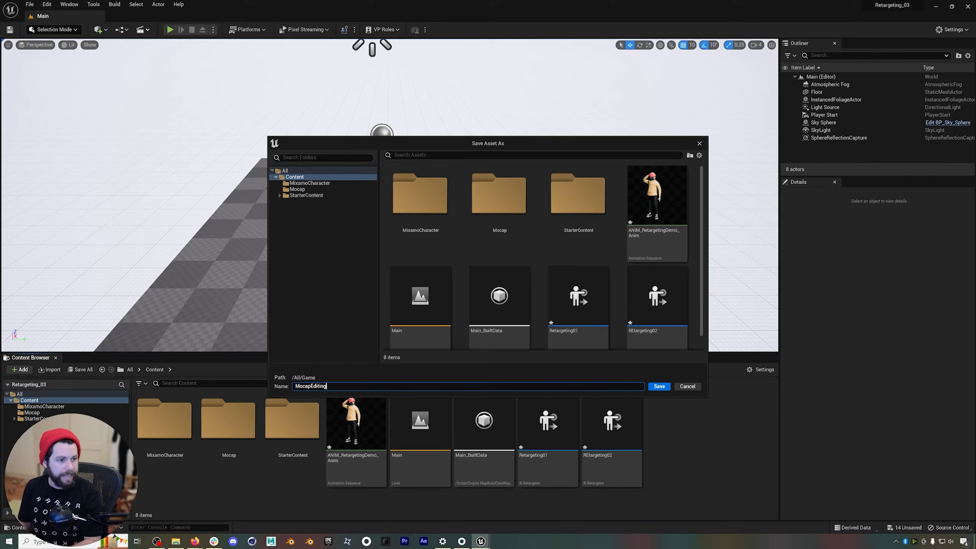
{"action": "left_click", "coordinate": [652, 387]}
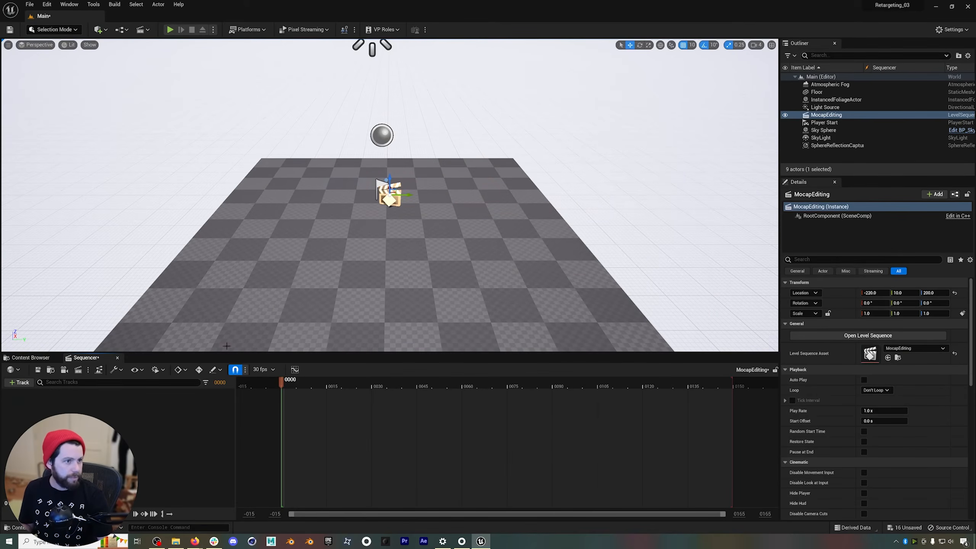
Place the ANIM_RetargetingDemo_Anim asset on the level's floor and delete the Player Start actor.
{"action": "left_click", "coordinate": [31, 357]}
{"action": "left_click", "coordinate": [356, 419]}
{"action": "left_click_drag", "start_coordinate": [355, 419], "coordinate": [419, 236]}
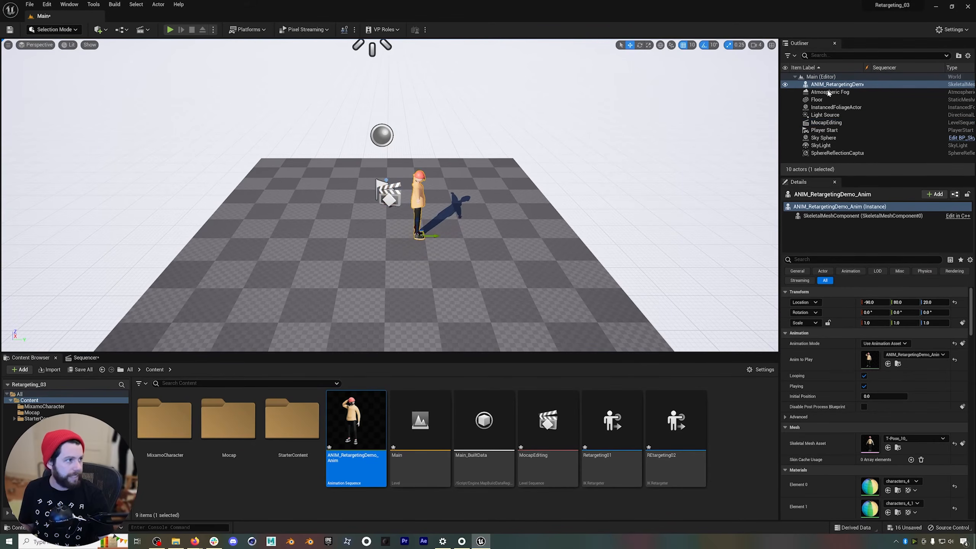
{"action": "left_click", "coordinate": [832, 131]}
{"action": "key", "text": "Delete"}
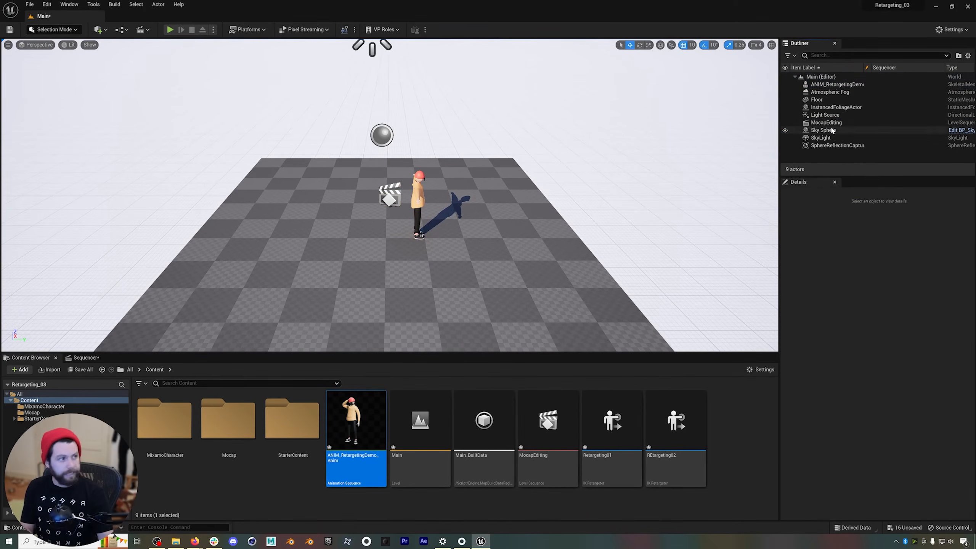
Add the placed ANIM_RetargetingDemo_Anim character to the MocapEditing sequence as a track.
{"action": "key", "text": "w"}
{"action": "key", "text": "d"}
{"action": "right_click_drag", "start_coordinate": [476, 179], "coordinate": [352, 159]}
{"action": "key", "text": "s"}
{"action": "left_click", "coordinate": [87, 358]}
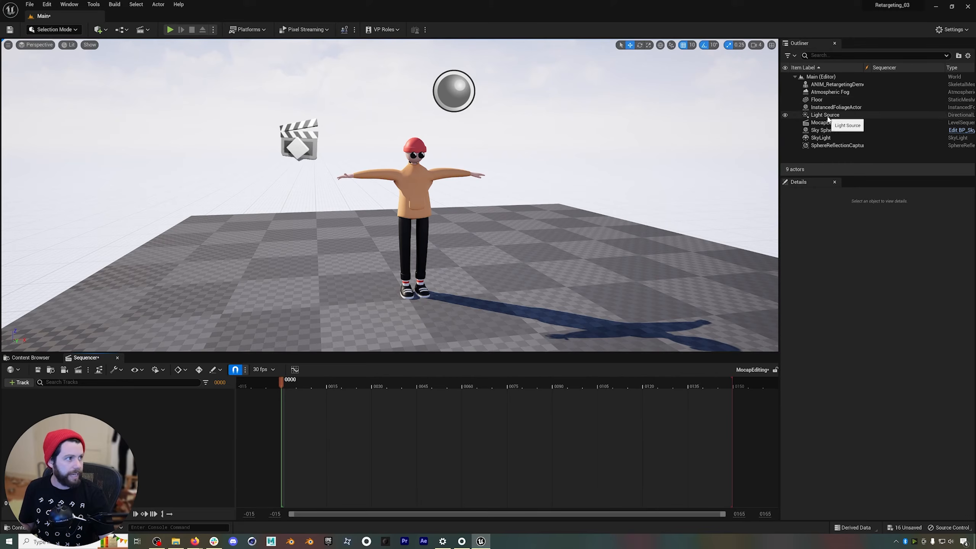
{"action": "left_click_drag", "start_coordinate": [832, 84], "coordinate": [111, 412]}
{"action": "left_click", "coordinate": [27, 386]}
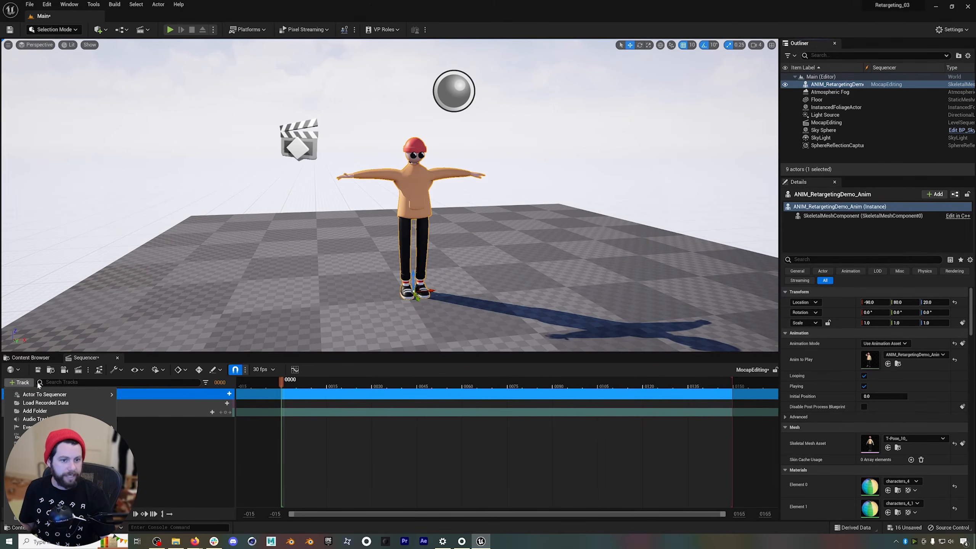
{"action": "mouse_move", "coordinate": [34, 395]}
{"action": "left_click", "coordinate": [213, 451]}
{"action": "key", "text": "ctrl+z"}
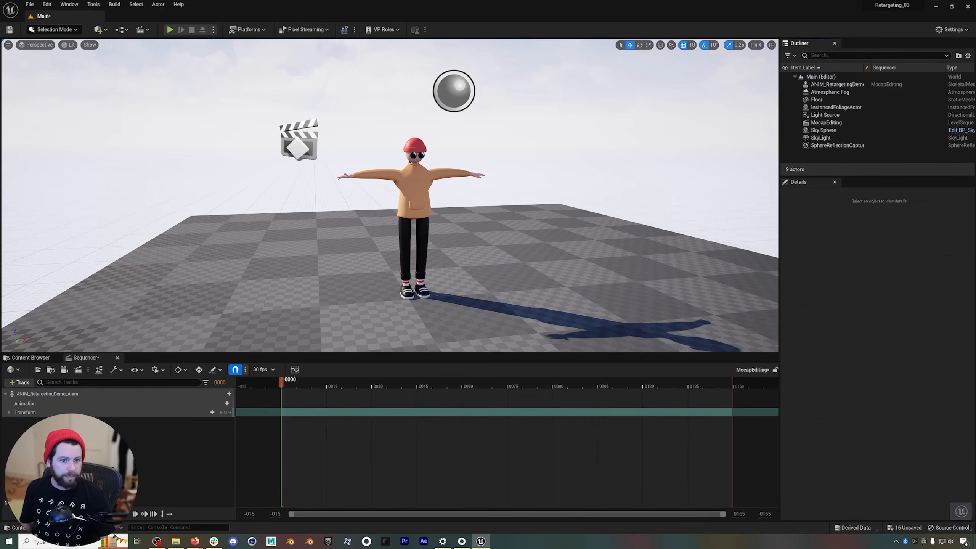
Add the ANIM_RetargetingDemo_Anim clip to the character's animation track and preview it up to frame 79.
{"action": "left_click", "coordinate": [213, 404]}
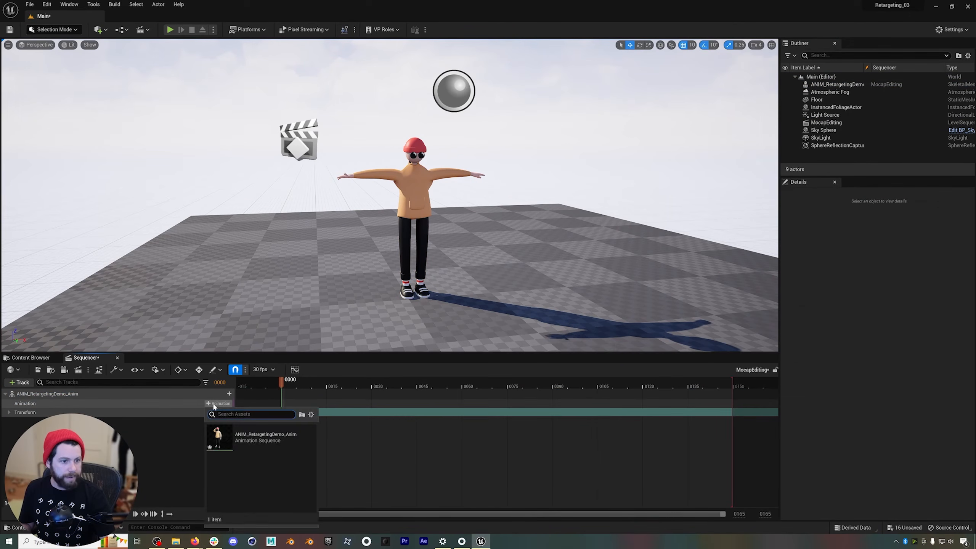
{"action": "left_click", "coordinate": [248, 437]}
{"action": "left_click_drag", "start_coordinate": [361, 383], "coordinate": [520, 404]}
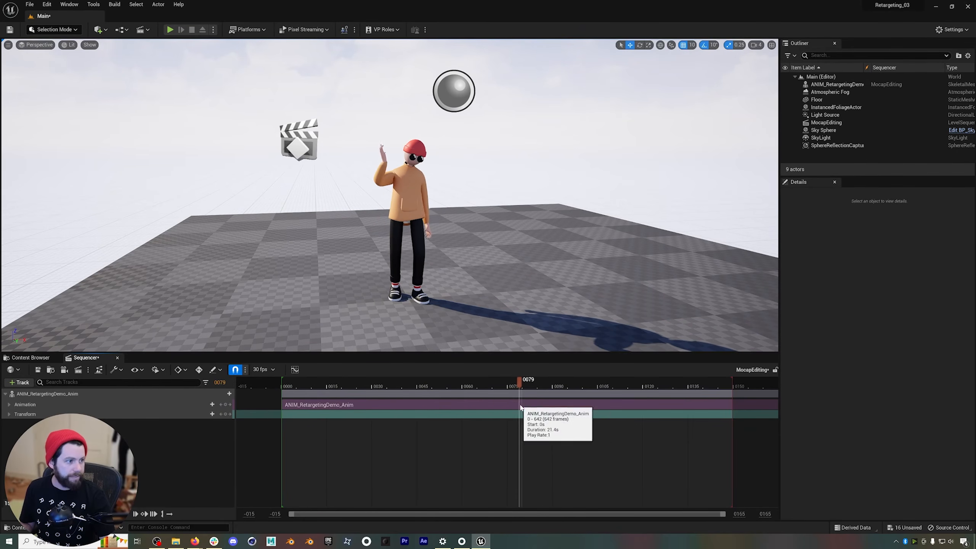
Extend the sequence's playback range to the end of the animation clip and preview the motion around frame 81.
{"action": "left_click", "coordinate": [508, 403]}
{"action": "key", "text": "f"}
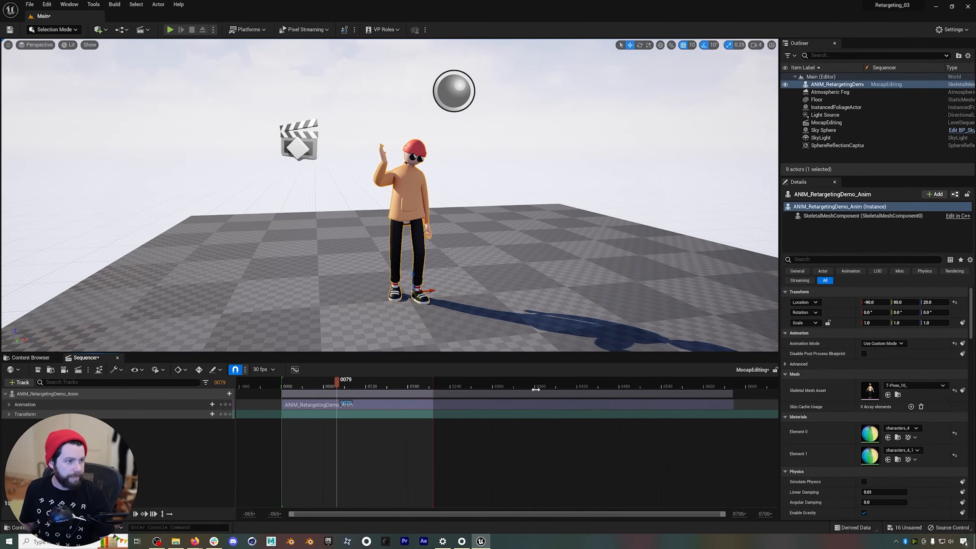
{"action": "left_click_drag", "start_coordinate": [465, 385], "coordinate": [734, 408]}
{"action": "left_click_drag", "start_coordinate": [402, 381], "coordinate": [339, 385]}
{"action": "left_click", "coordinate": [347, 391]}
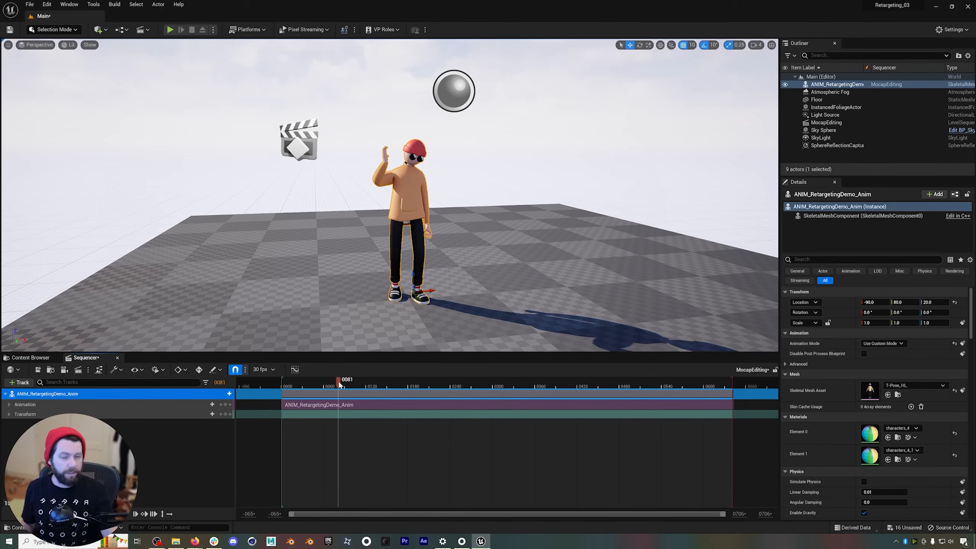
Move to the raised-hand pose at frame 316 and bake the character's animation to an FK Control Rig with the default baking options.
{"action": "left_click_drag", "start_coordinate": [340, 385], "coordinate": [506, 379]}
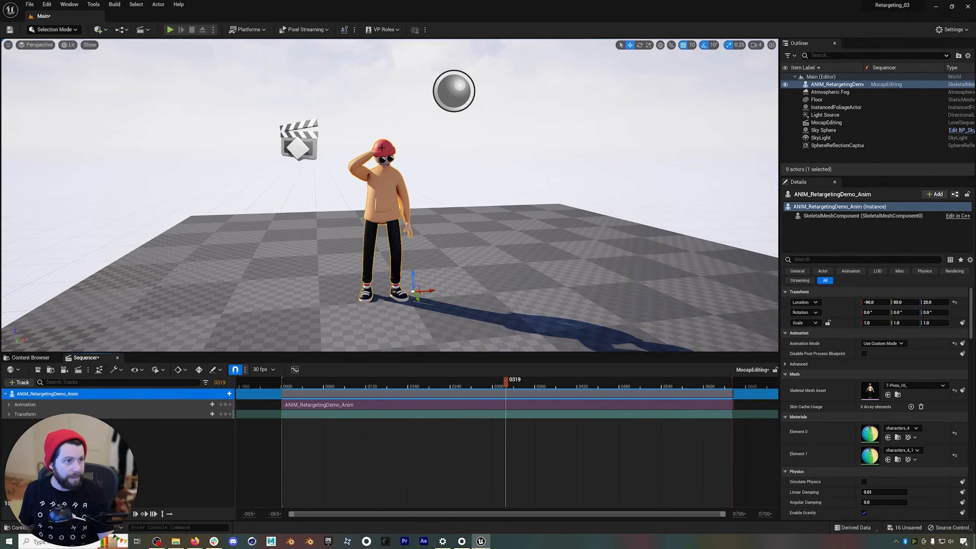
{"action": "left_click", "coordinate": [504, 387]}
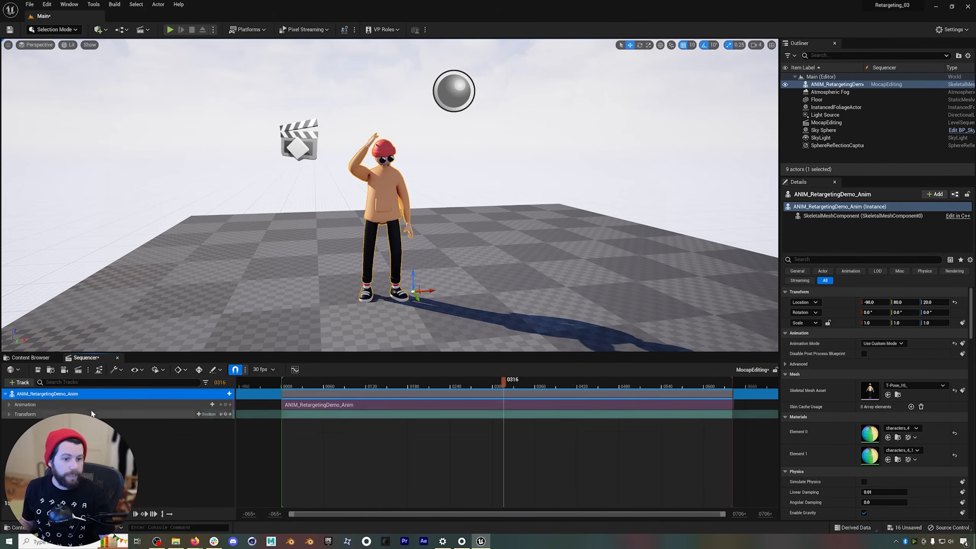
{"action": "right_click", "coordinate": [79, 391]}
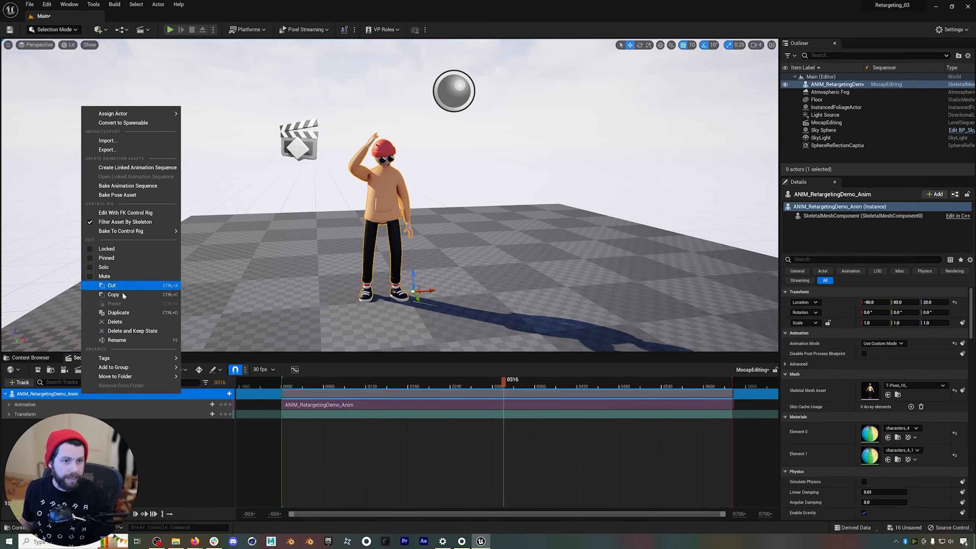
{"action": "left_click", "coordinate": [121, 213]}
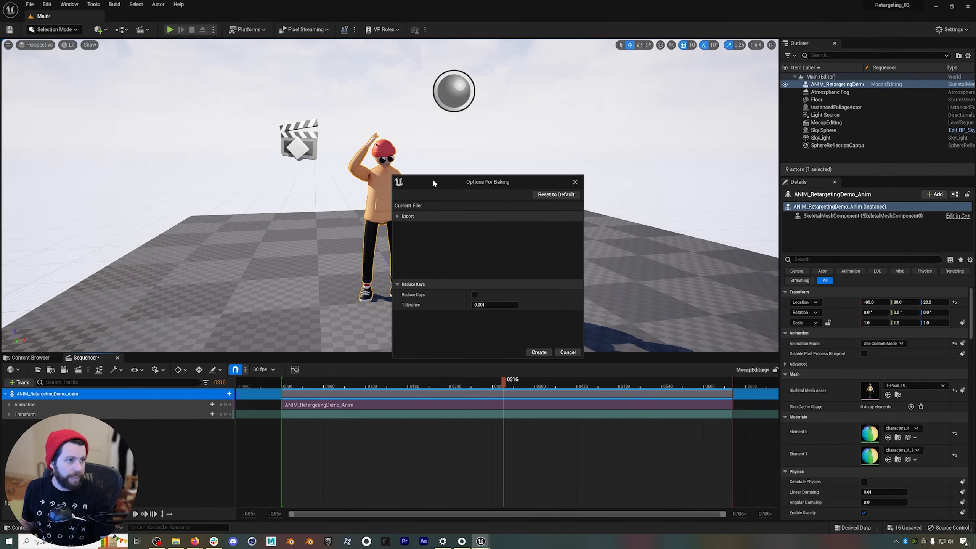
{"action": "left_click_drag", "start_coordinate": [432, 179], "coordinate": [417, 171]}
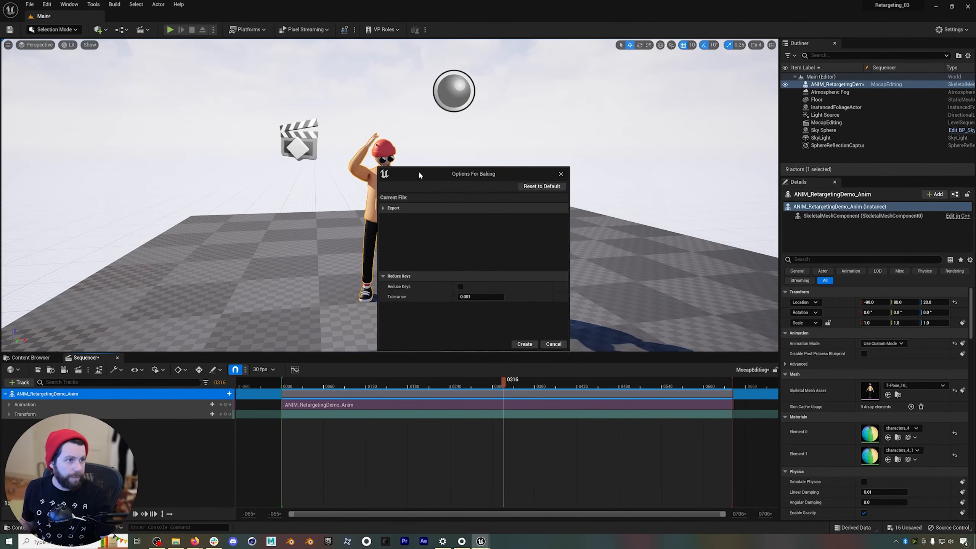
{"action": "left_click", "coordinate": [530, 345]}
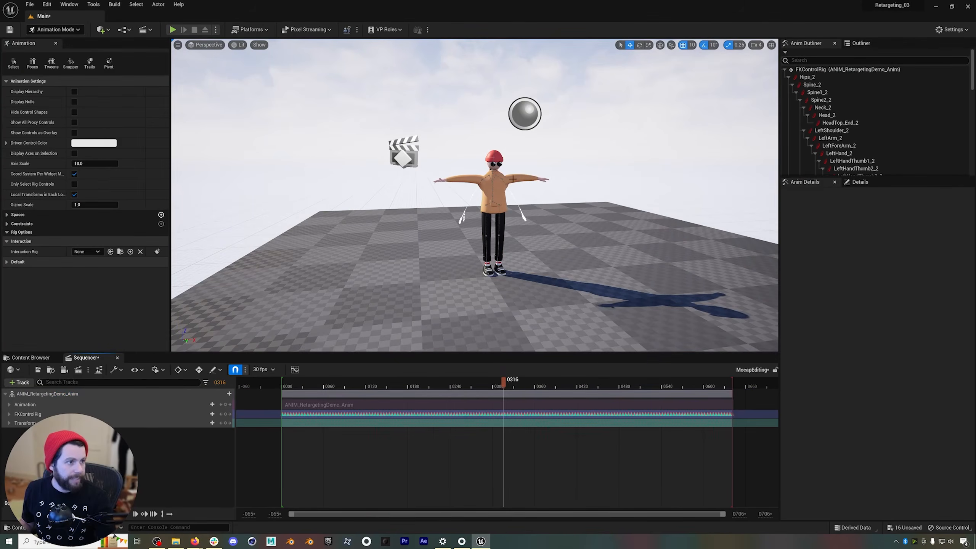
Inspect the baked FK controls, including the left forearm, and check the baked motion between frames 297 and 363.
{"action": "scroll", "coordinate": [513, 179], "scroll_direction": "up", "scroll_amount": 6}
{"action": "scroll", "coordinate": [512, 179], "scroll_direction": "down", "scroll_amount": 3}
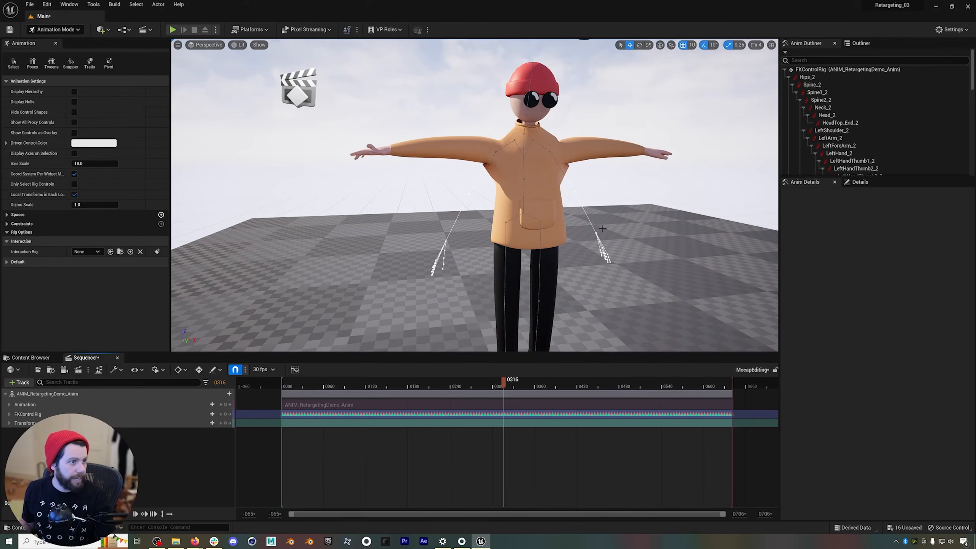
{"action": "left_click", "coordinate": [584, 207]}
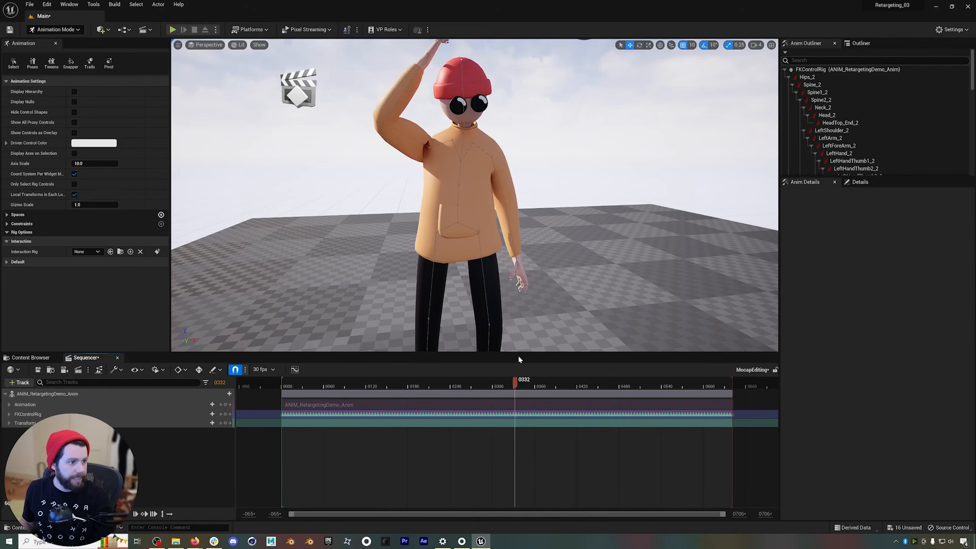
{"action": "left_click_drag", "start_coordinate": [518, 383], "coordinate": [536, 399]}
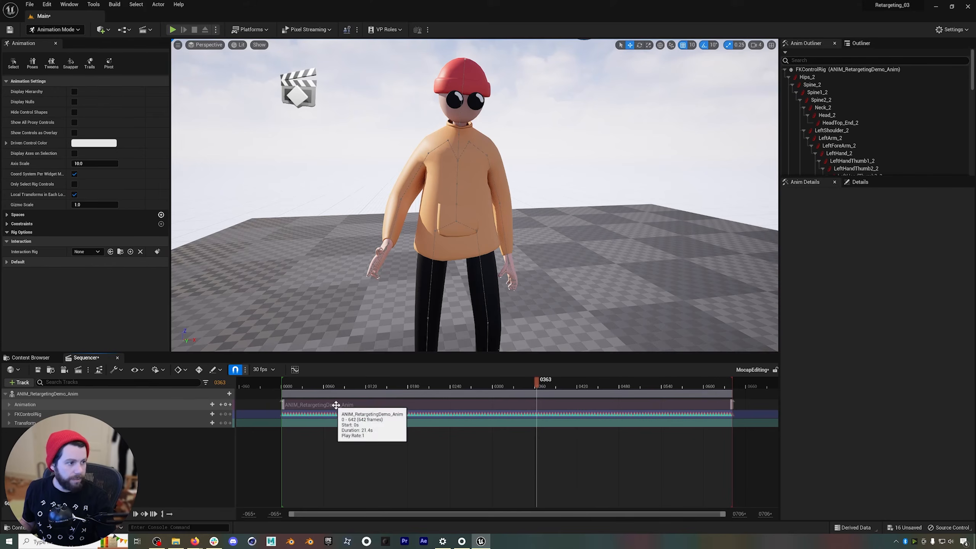
{"action": "left_click_drag", "start_coordinate": [536, 391], "coordinate": [491, 396]}
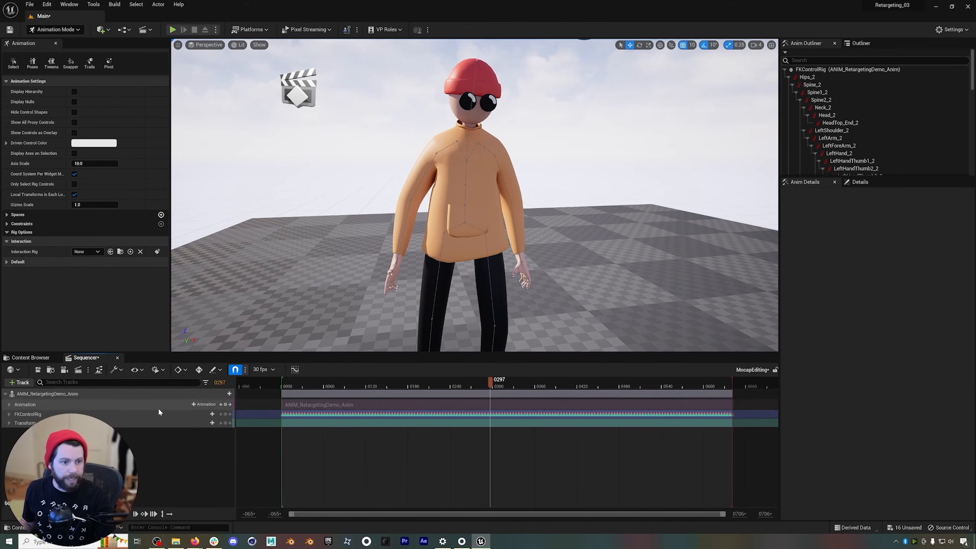
Add an additive section to the FKControlRig track and extend its start to frame 0 so it spans the clip.
{"action": "left_click", "coordinate": [208, 414]}
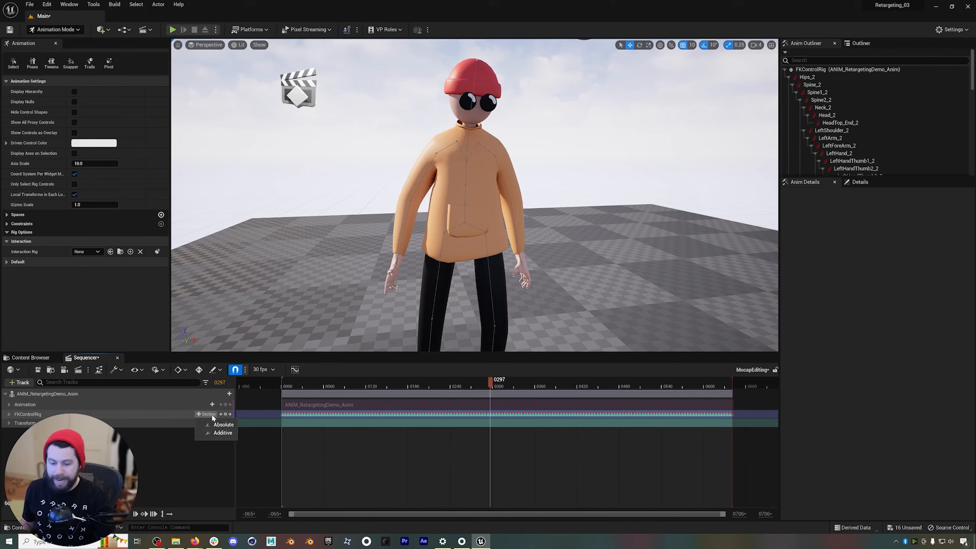
{"action": "left_click", "coordinate": [225, 432]}
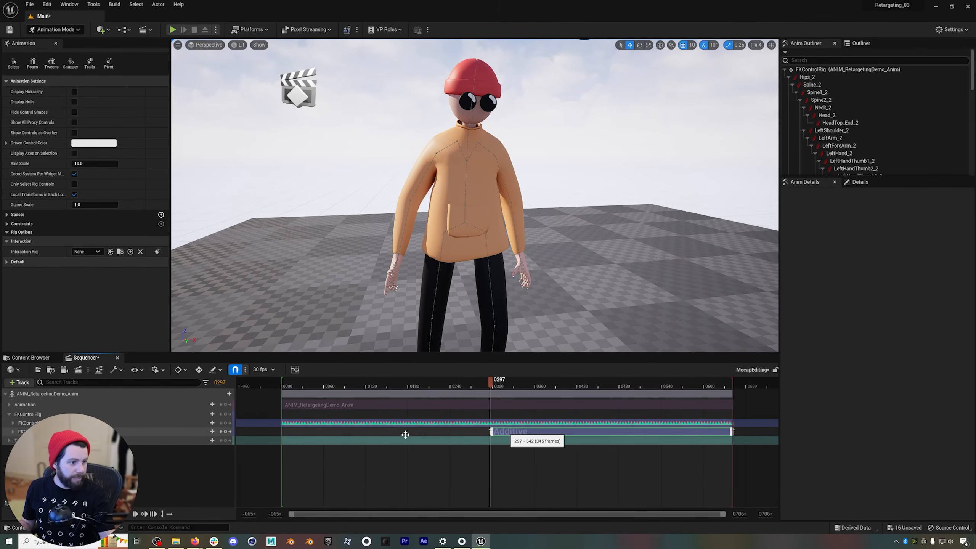
{"action": "left_click_drag", "start_coordinate": [333, 438], "coordinate": [282, 433]}
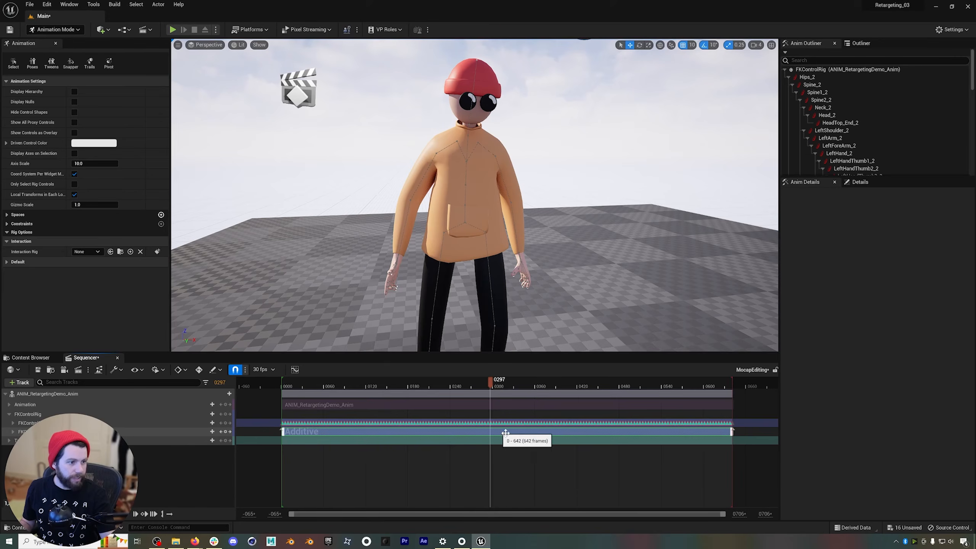
Move to the raised-hand pose around frame 326 and select the right forearm control for rotating.
{"action": "left_click_drag", "start_coordinate": [491, 383], "coordinate": [511, 386]}
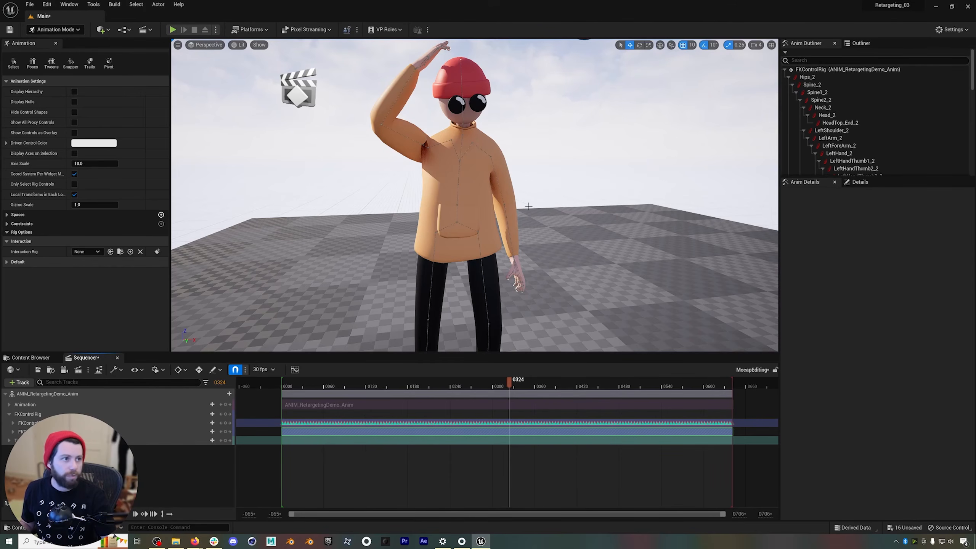
{"action": "scroll", "coordinate": [445, 141], "scroll_direction": "down", "scroll_amount": 4}
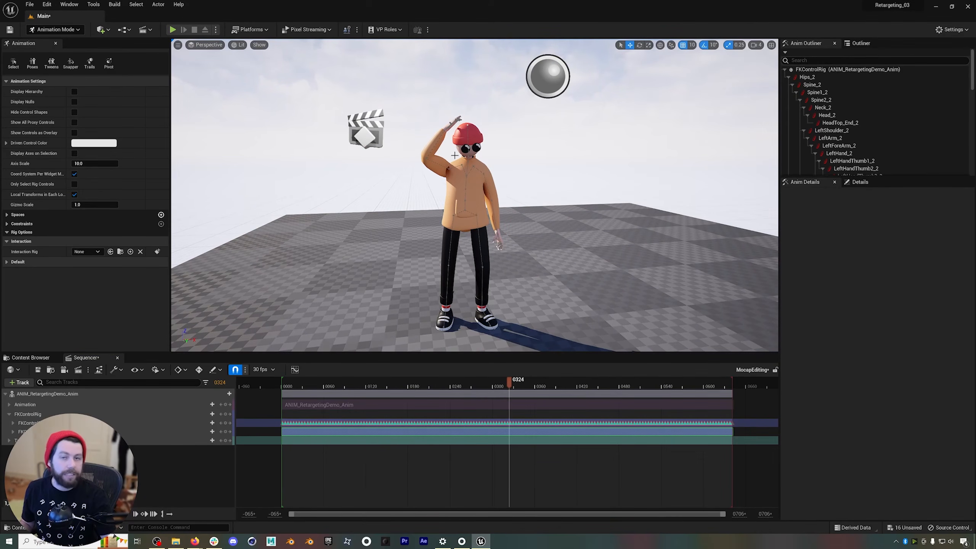
{"action": "left_click_drag", "start_coordinate": [509, 380], "coordinate": [509, 392]}
{"action": "left_click", "coordinate": [435, 143]}
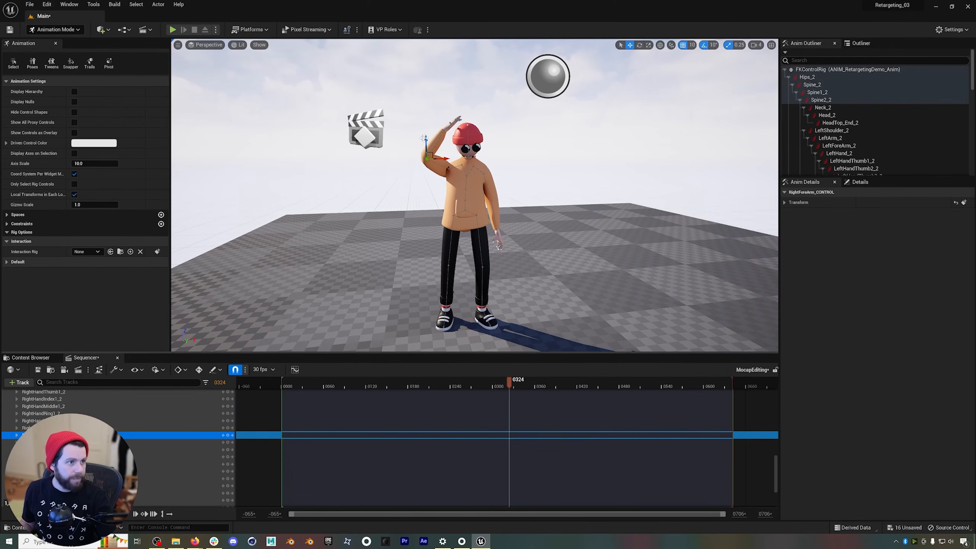
{"action": "key", "text": "e"}
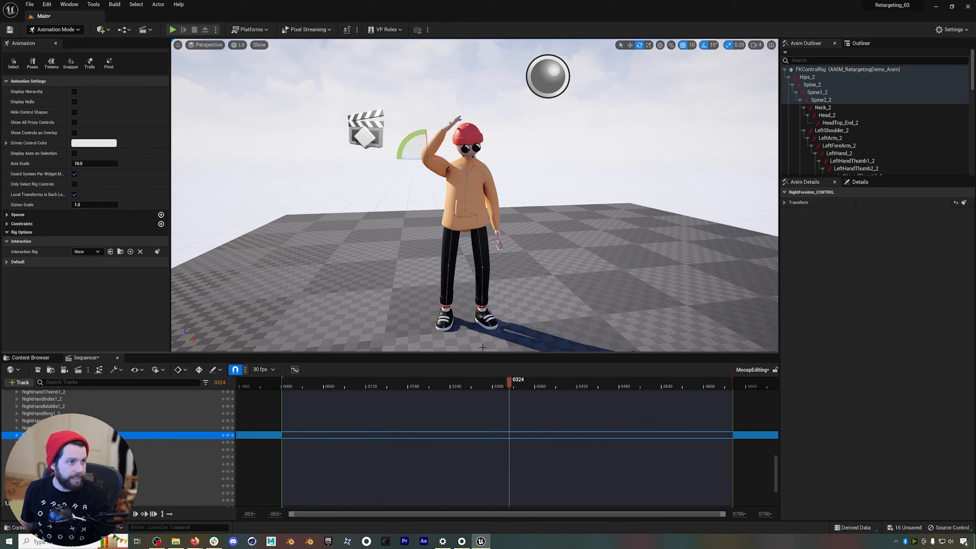
{"action": "left_click_drag", "start_coordinate": [513, 381], "coordinate": [511, 382]}
Key the unmodified RightForeArm_2 control in the additive section at frame 330.
{"action": "scroll", "coordinate": [303, 472], "scroll_direction": "up", "scroll_amount": 10}
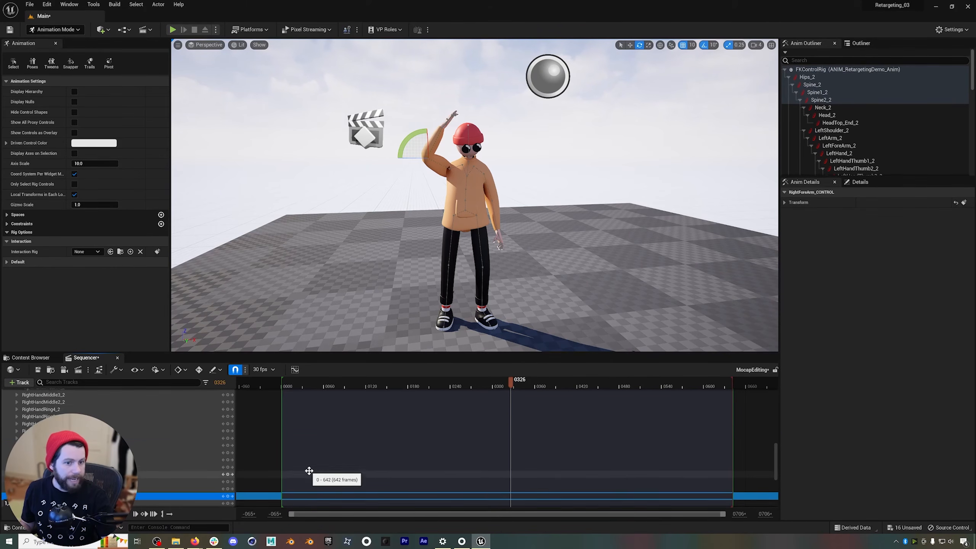
{"action": "scroll", "coordinate": [311, 471], "scroll_direction": "up", "scroll_amount": 1}
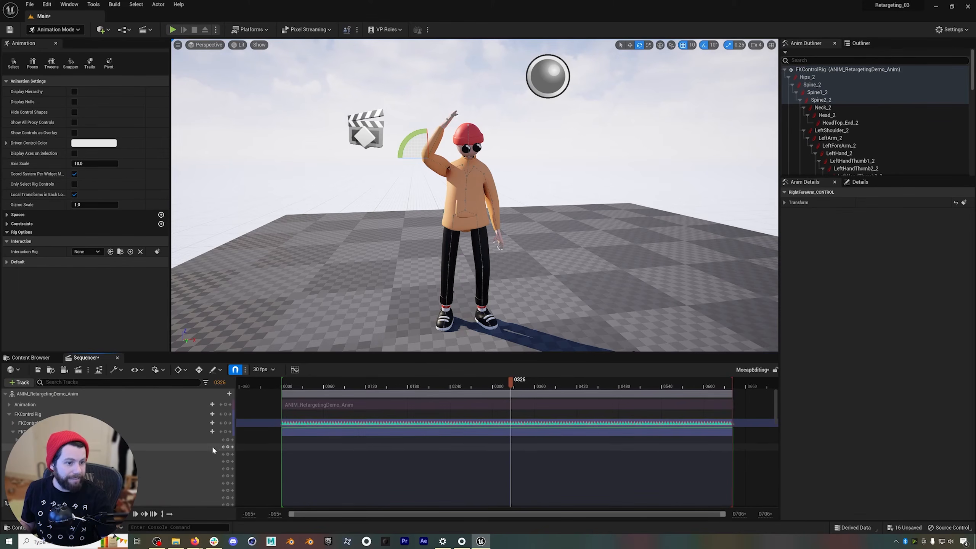
{"action": "scroll", "coordinate": [346, 443], "scroll_direction": "down", "scroll_amount": 15}
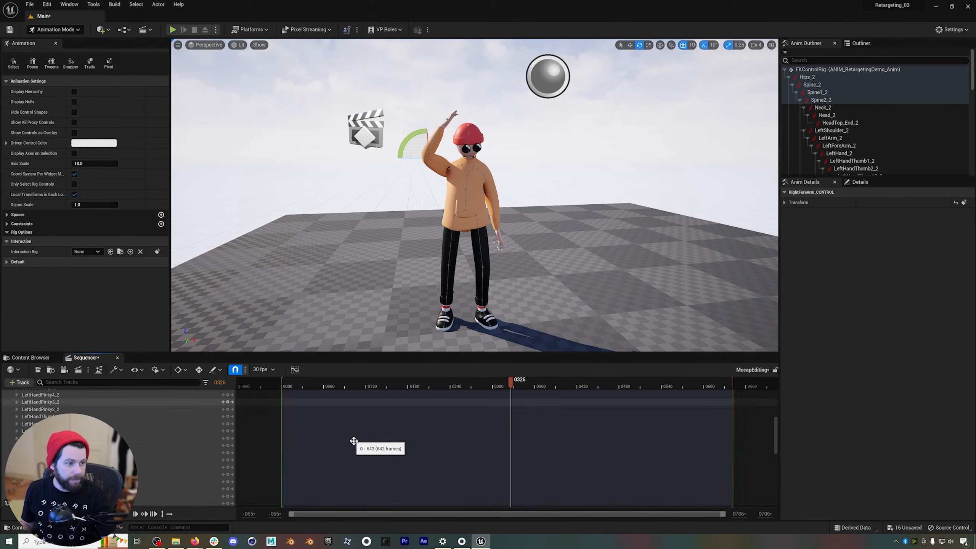
{"action": "scroll", "coordinate": [242, 480], "scroll_direction": "down", "scroll_amount": 2}
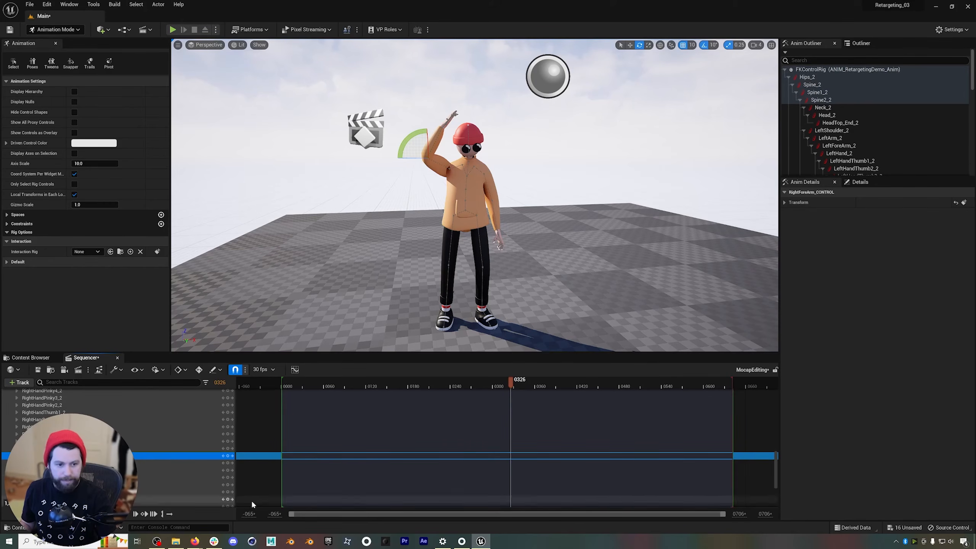
{"action": "scroll", "coordinate": [410, 456], "scroll_direction": "down", "scroll_amount": 5}
{"action": "scroll", "coordinate": [410, 454], "scroll_direction": "up", "scroll_amount": 2}
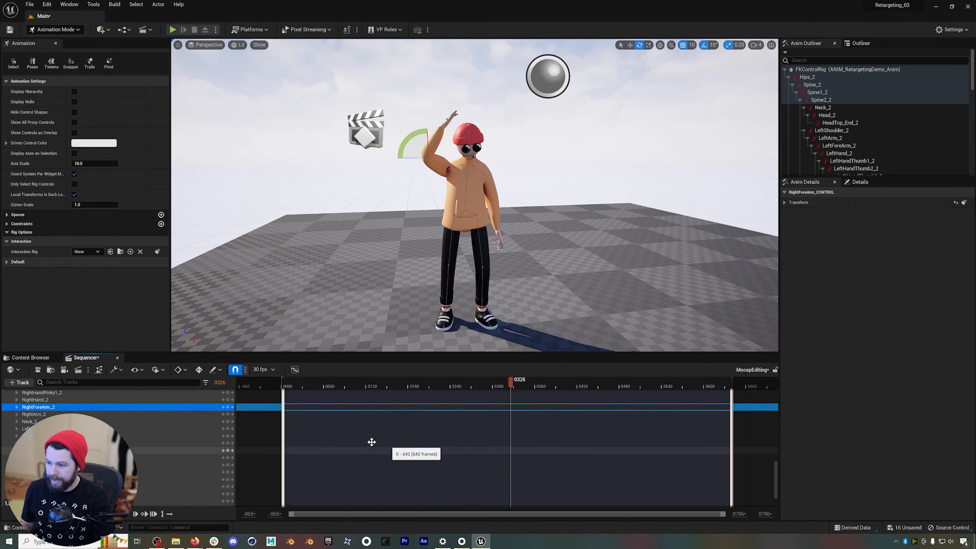
{"action": "left_click_drag", "start_coordinate": [509, 379], "coordinate": [512, 380]}
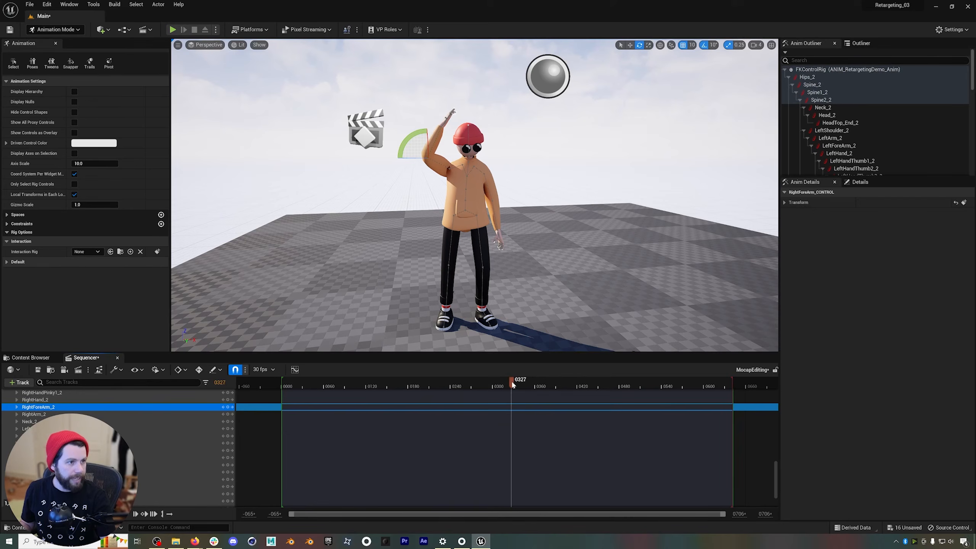
{"action": "left_click", "coordinate": [228, 406]}
At frame 335, rotate the right forearm with rotation snapping off so the hand clears the head, and key the pose.
{"action": "left_click_drag", "start_coordinate": [514, 382], "coordinate": [519, 383]}
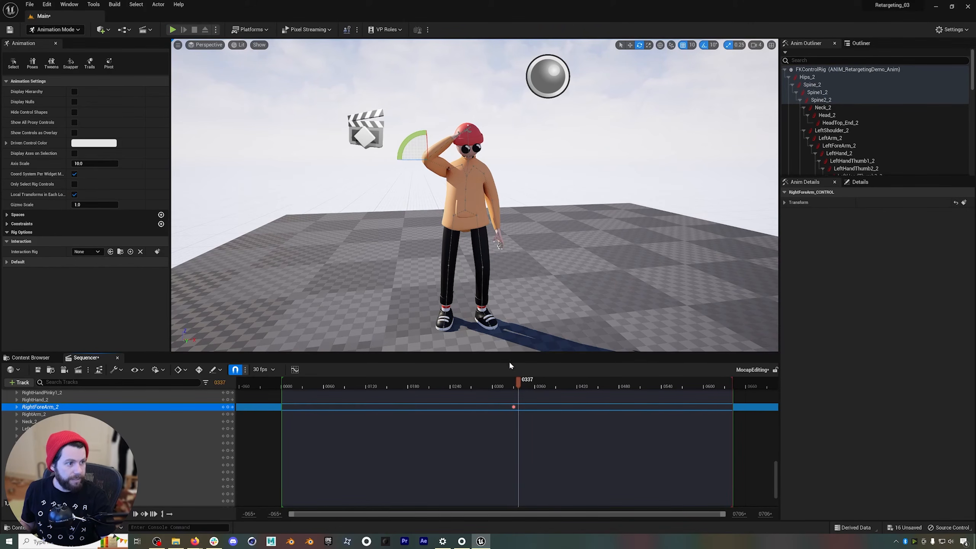
{"action": "left_click", "coordinate": [515, 383]}
{"action": "left_click_drag", "start_coordinate": [516, 383], "coordinate": [517, 382]}
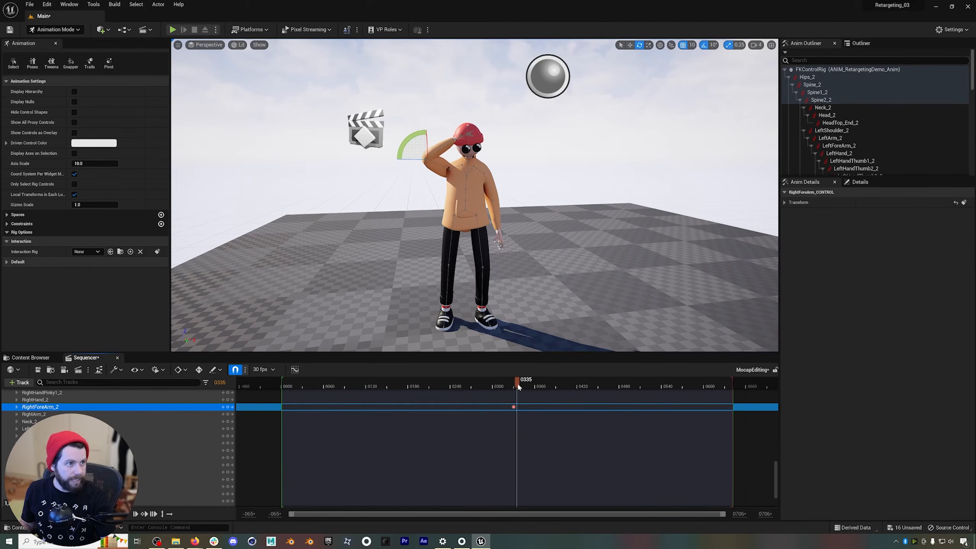
{"action": "left_click_drag", "start_coordinate": [413, 157], "coordinate": [641, 56]}
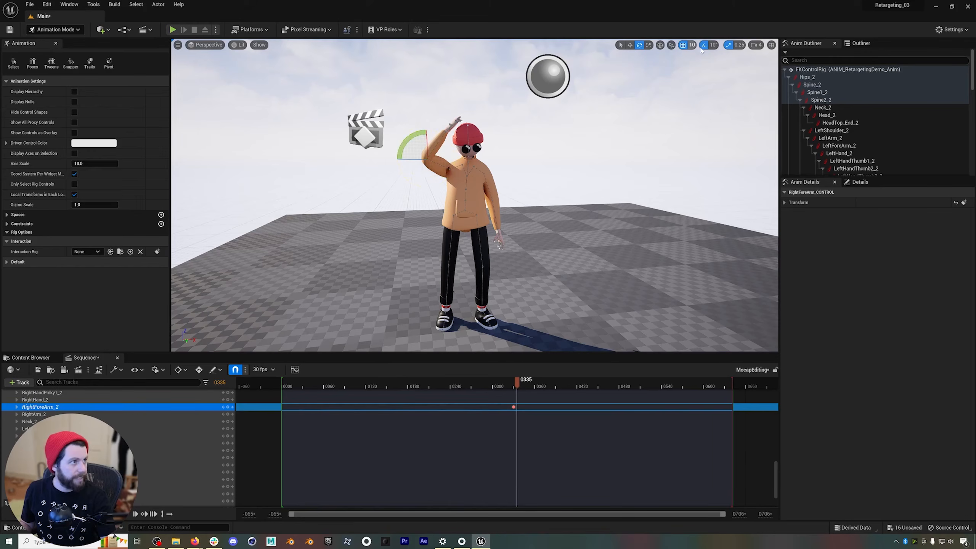
{"action": "left_click", "coordinate": [703, 45]}
{"action": "left_click_drag", "start_coordinate": [415, 140], "coordinate": [417, 140]}
{"action": "left_click", "coordinate": [228, 407]}
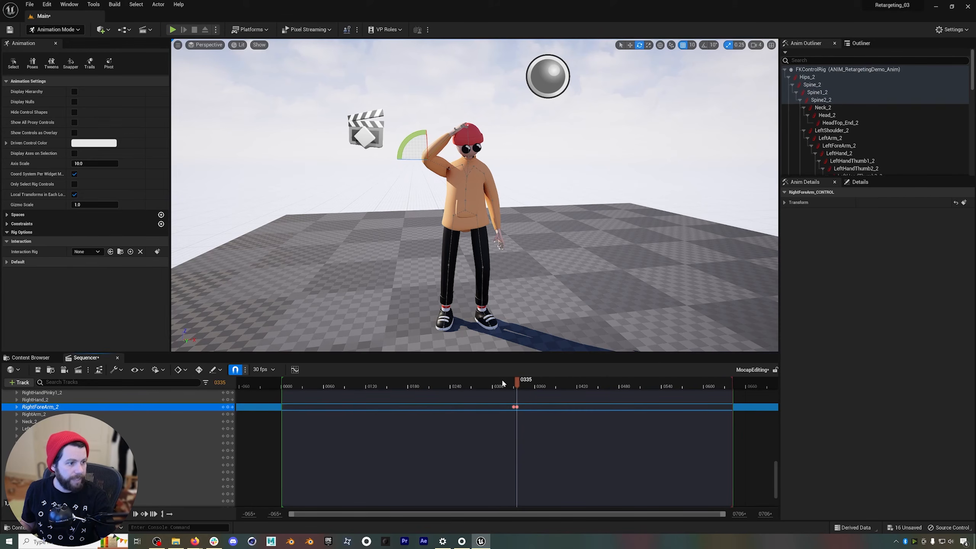
Add another key on RightForeArm_2 at frame 338 to hold the corrected forearm pose.
{"action": "mouse_move", "coordinate": [516, 379]}
{"action": "left_mouse_down"}
{"action": "mouse_move", "coordinate": [527, 383]}
{"action": "mouse_move", "coordinate": [519, 379]}
{"action": "left_mouse_up"}
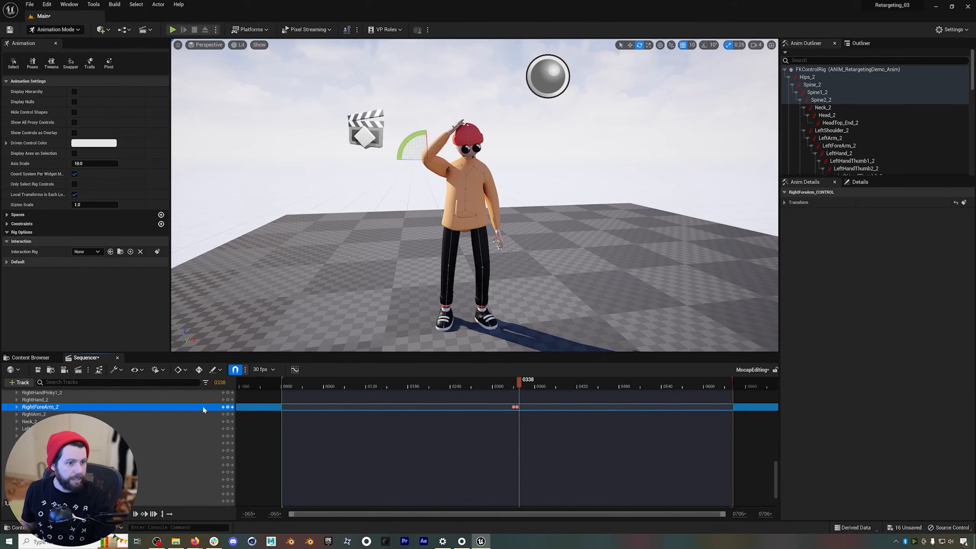
{"action": "left_click", "coordinate": [228, 407]}
{"action": "left_click_drag", "start_coordinate": [522, 385], "coordinate": [523, 382]}
{"action": "right_click", "coordinate": [83, 409]}
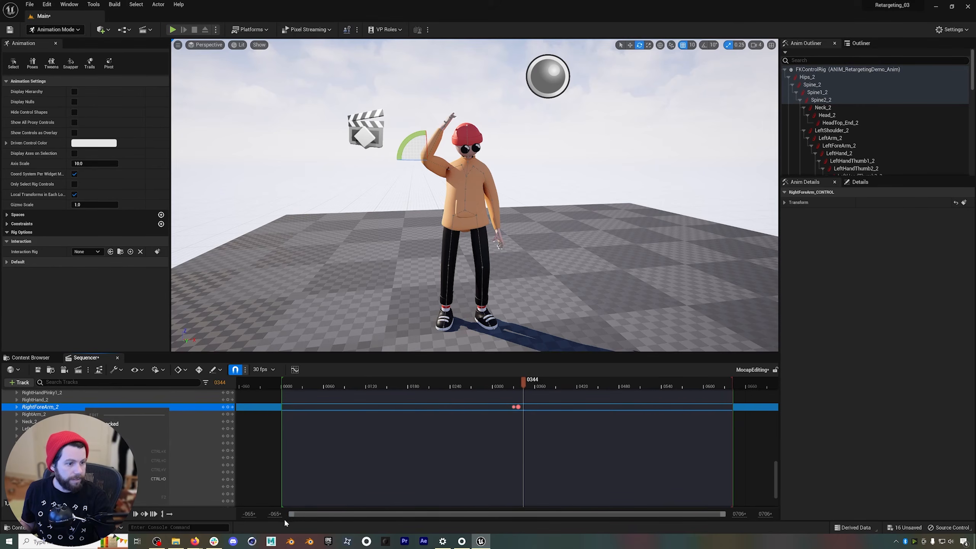
Copy the neutral forearm key from frame 330 and paste it after the held pose so the correction blends out.
{"action": "left_click_drag", "start_coordinate": [289, 513], "coordinate": [521, 522]}
{"action": "left_click", "coordinate": [505, 408]}
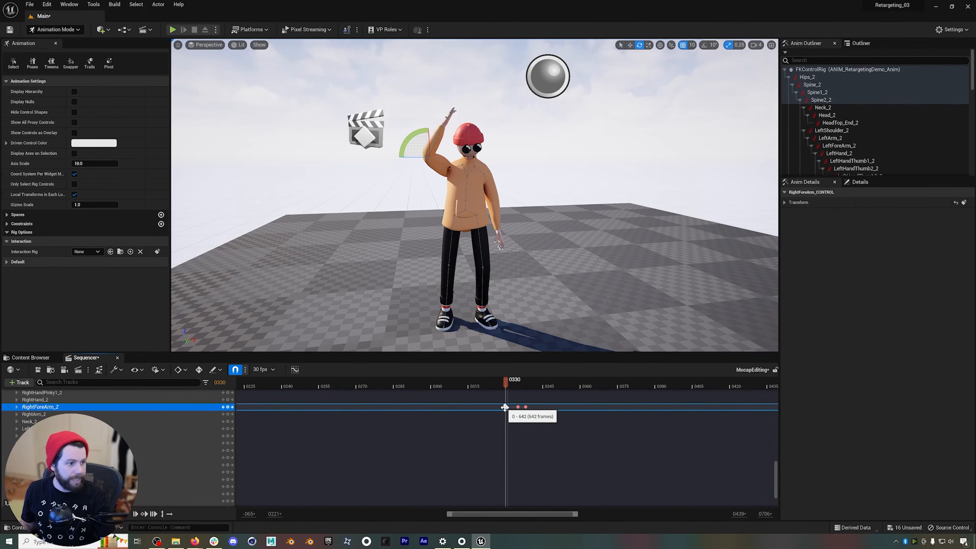
{"action": "left_click", "coordinate": [526, 384]}
{"action": "left_click_drag", "start_coordinate": [525, 382], "coordinate": [483, 383]}
{"action": "key", "text": "ctrl+v"}
Shift the first two RightForeArm_2 keys earlier, to about frames 309 and 314.
{"action": "left_click", "coordinate": [505, 407]}
{"action": "left_click", "coordinate": [505, 407]}
{"action": "left_click", "coordinate": [518, 407]}
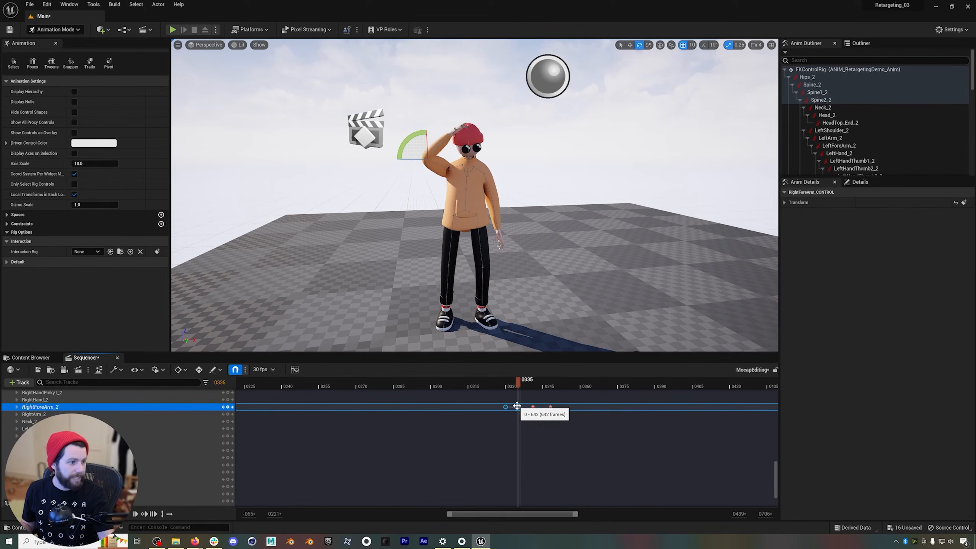
{"action": "left_click_drag", "start_coordinate": [518, 407], "coordinate": [428, 381]}
Play back and scrub the arm raise to check how the forearm correction blends in and out.
{"action": "key", "text": "space"}
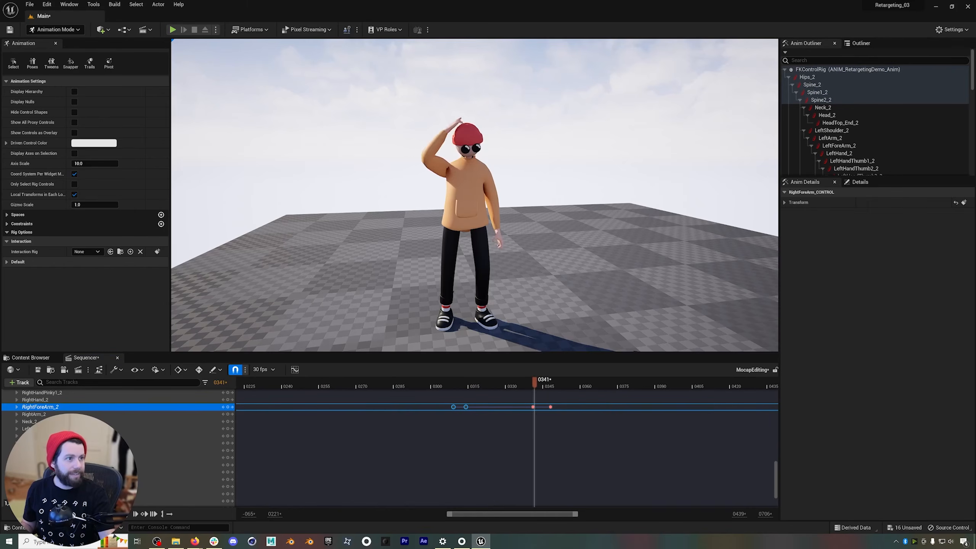
{"action": "scroll", "coordinate": [502, 342], "scroll_direction": "down", "scroll_amount": 5}
{"action": "left_click", "coordinate": [424, 384]}
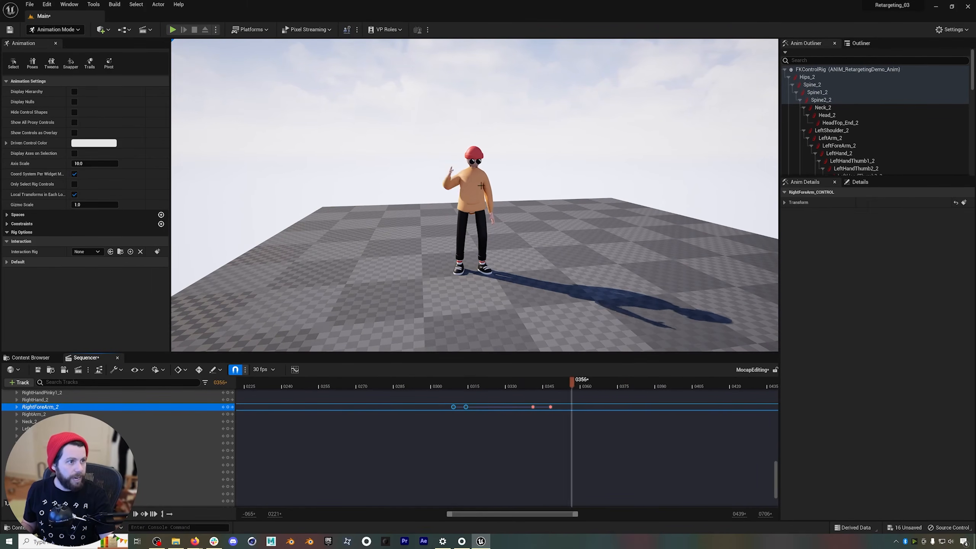
{"action": "left_click_drag", "start_coordinate": [668, 385], "coordinate": [398, 385]}
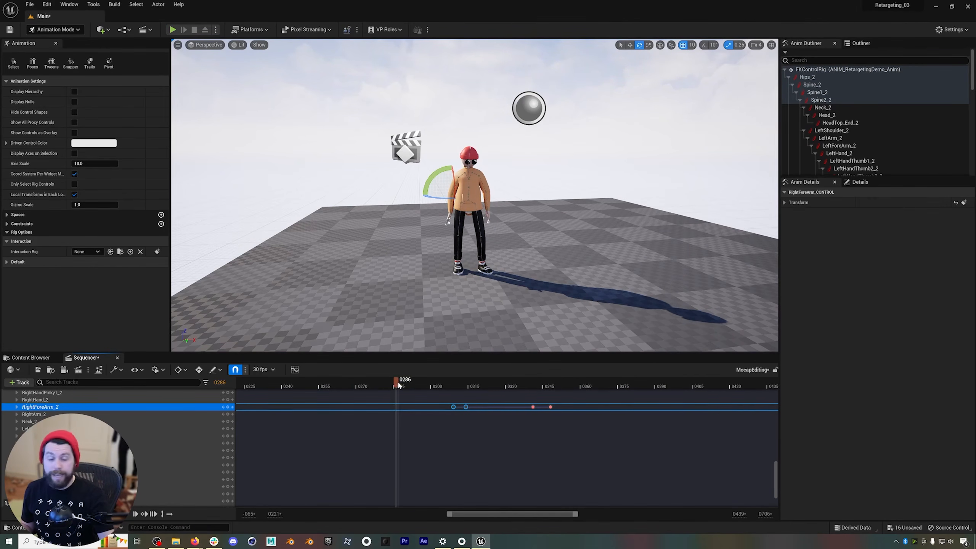
Try bending the torso with the Spine_2 control keyed at frame 286, and remove that test.
{"action": "left_click", "coordinate": [475, 199]}
{"action": "left_click_drag", "start_coordinate": [472, 197], "coordinate": [514, 189]}
{"action": "key", "text": "ctrl+z"}
{"action": "left_click", "coordinate": [519, 201]}
{"action": "left_click", "coordinate": [470, 191]}
{"action": "left_click", "coordinate": [228, 475]}
{"action": "left_click_drag", "start_coordinate": [395, 386], "coordinate": [510, 409]}
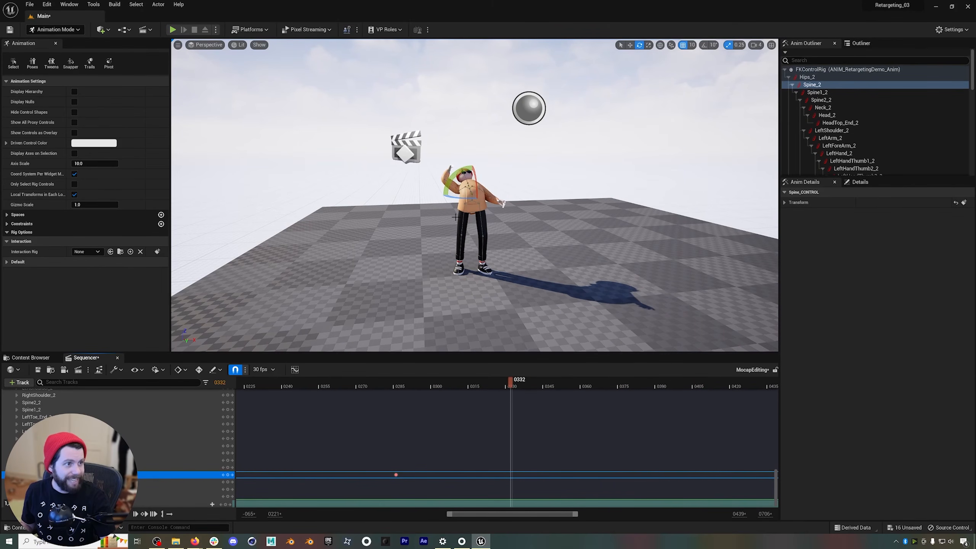
{"action": "left_click", "coordinate": [396, 474]}
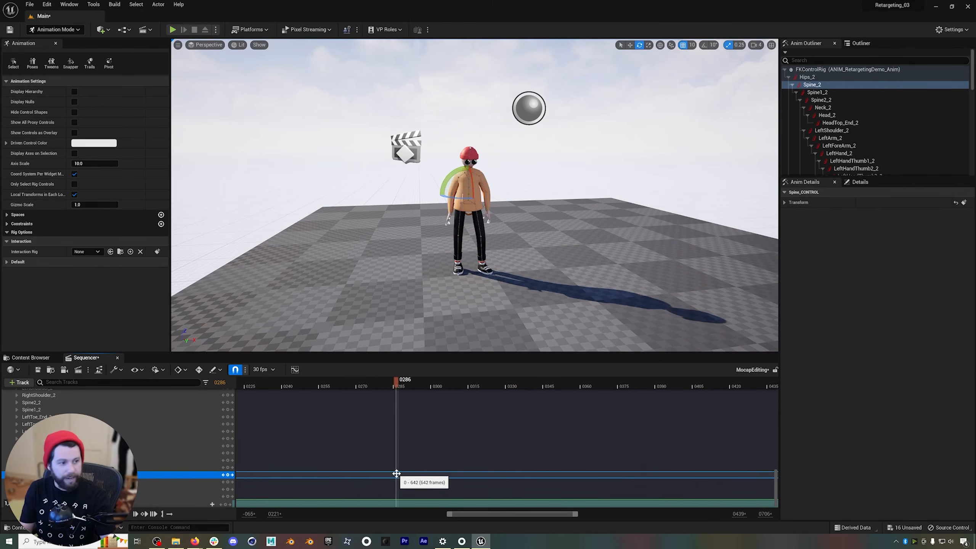
{"action": "mouse_move", "coordinate": [398, 385]}
{"action": "left_mouse_down"}
{"action": "mouse_move", "coordinate": [456, 388]}
{"action": "mouse_move", "coordinate": [397, 397]}
{"action": "left_mouse_up"}
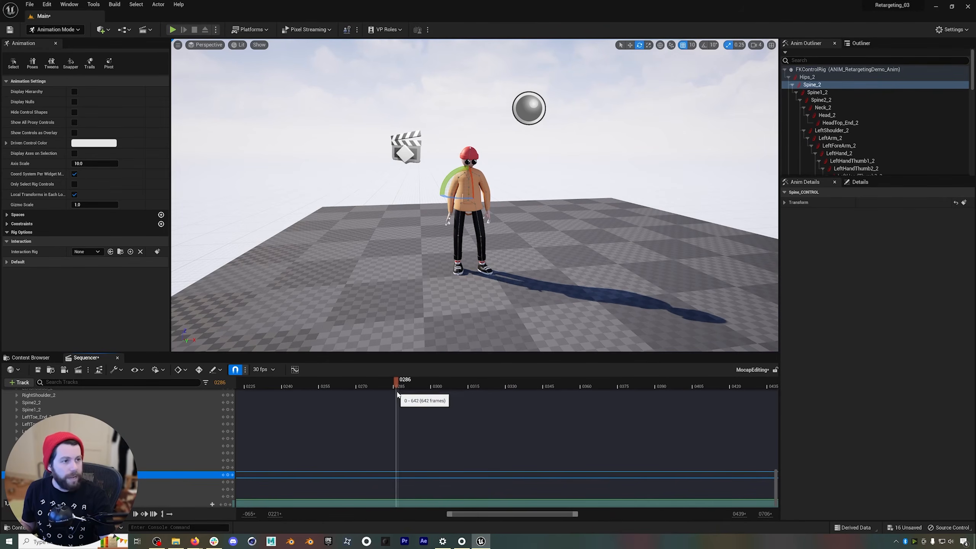
Deselect the spine and select the character's right hand control at frame 286.
{"action": "key", "text": "w"}
{"action": "right_click_drag", "start_coordinate": [474, 195], "coordinate": [468, 202]}
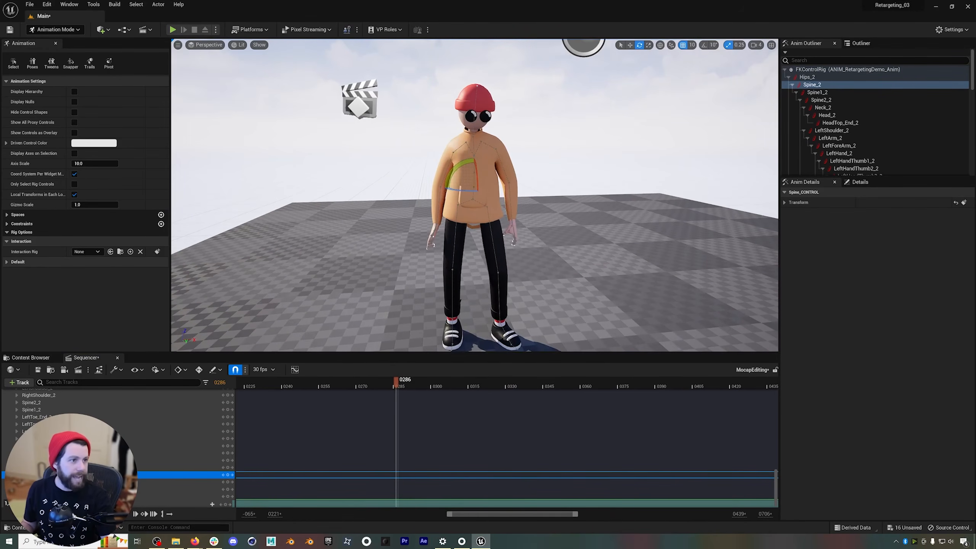
{"action": "left_click", "coordinate": [449, 170]}
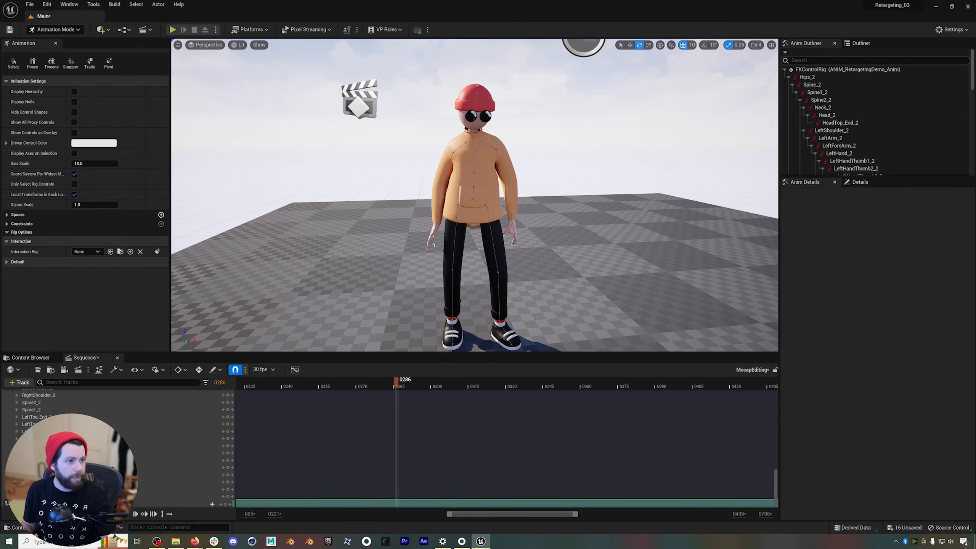
{"action": "left_click", "coordinate": [439, 229]}
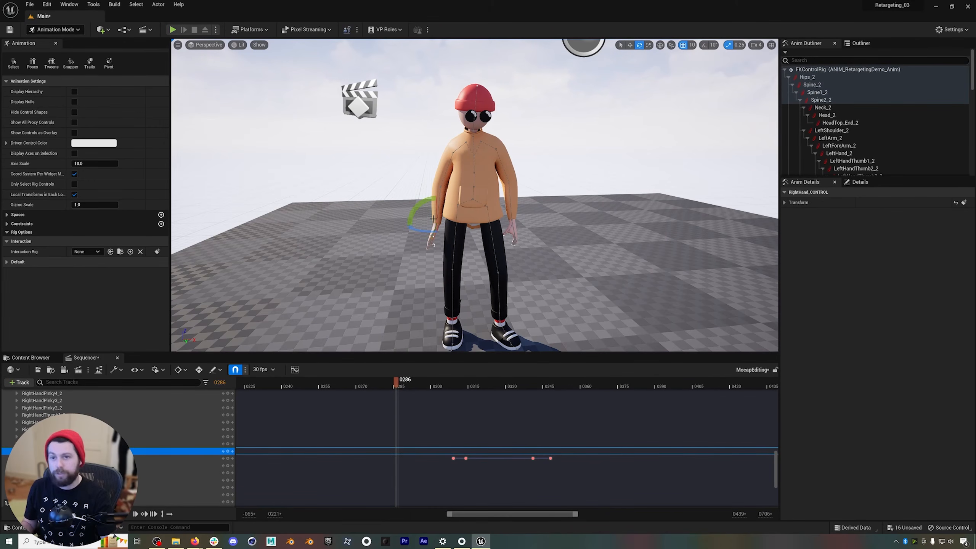